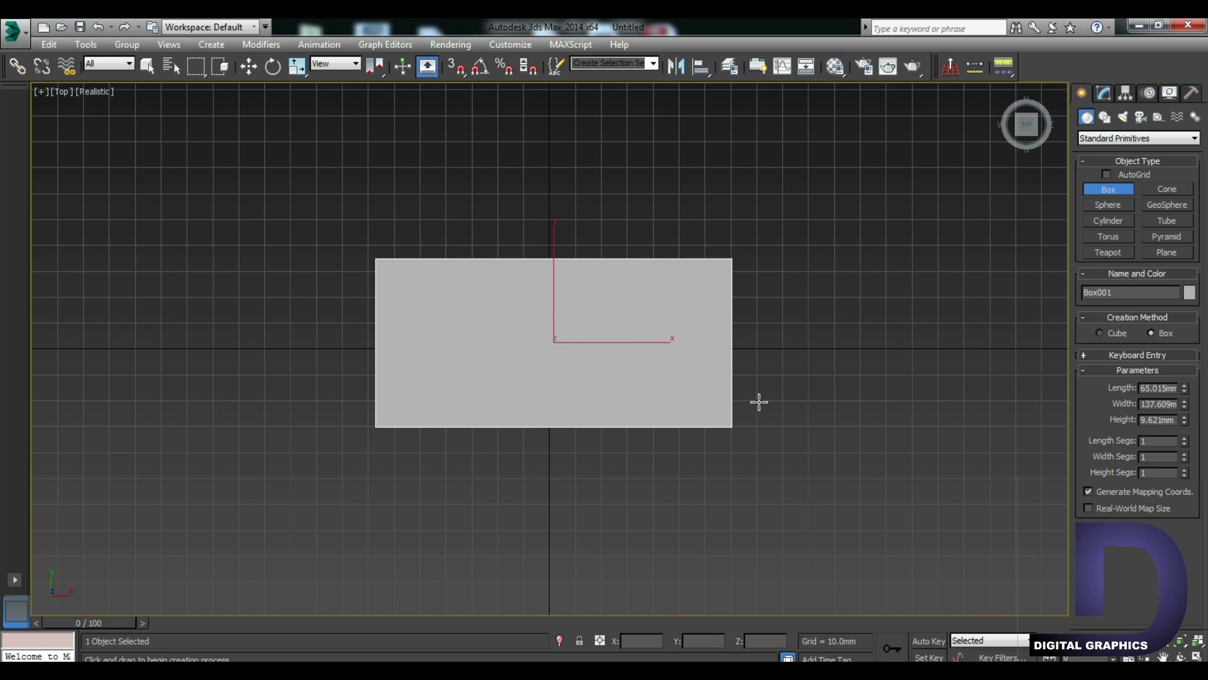
Scale the box to about 212% along Z so it becomes a taller, thicker block
key(w)
alt+middle_drag(427, 465, 440, 378)
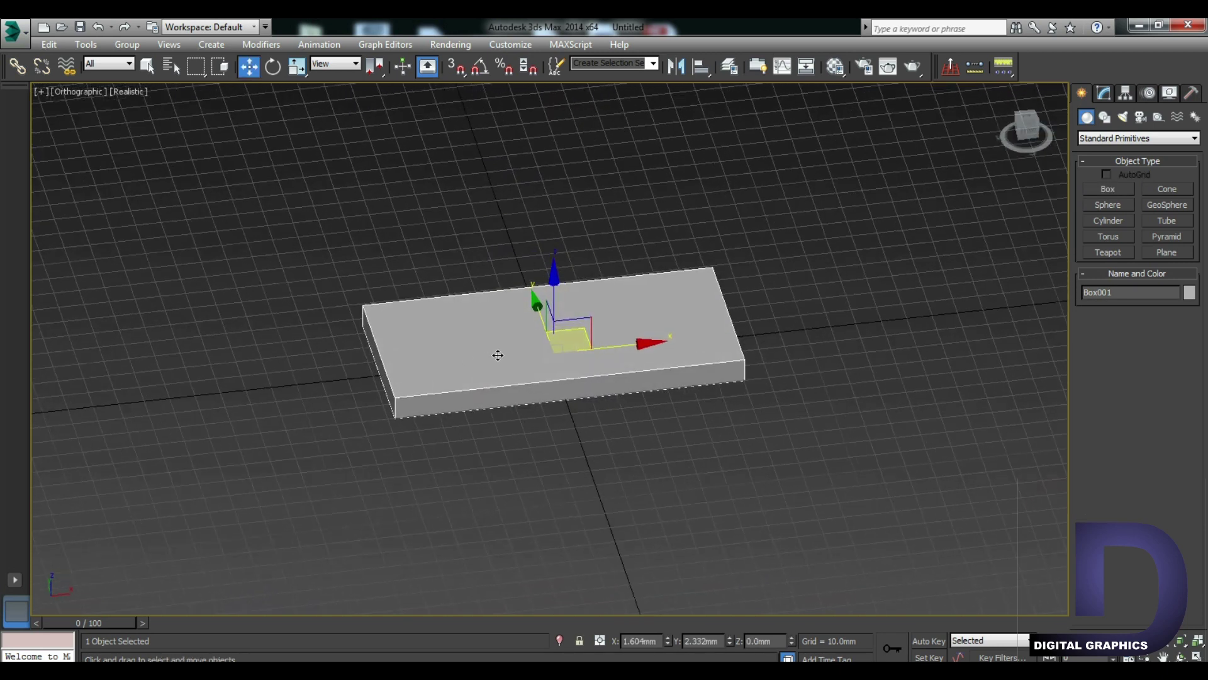
key(r)
drag(553, 263, 561, 208)
mouse_move(478, 440)
alt+middle_down()
mouse_move(474, 355)
mouse_move(475, 377)
alt+middle_up()
Convert Box001 to an Editable Poly
click(822, 403)
click(593, 332)
right_click(592, 334)
mouse_move(661, 469)
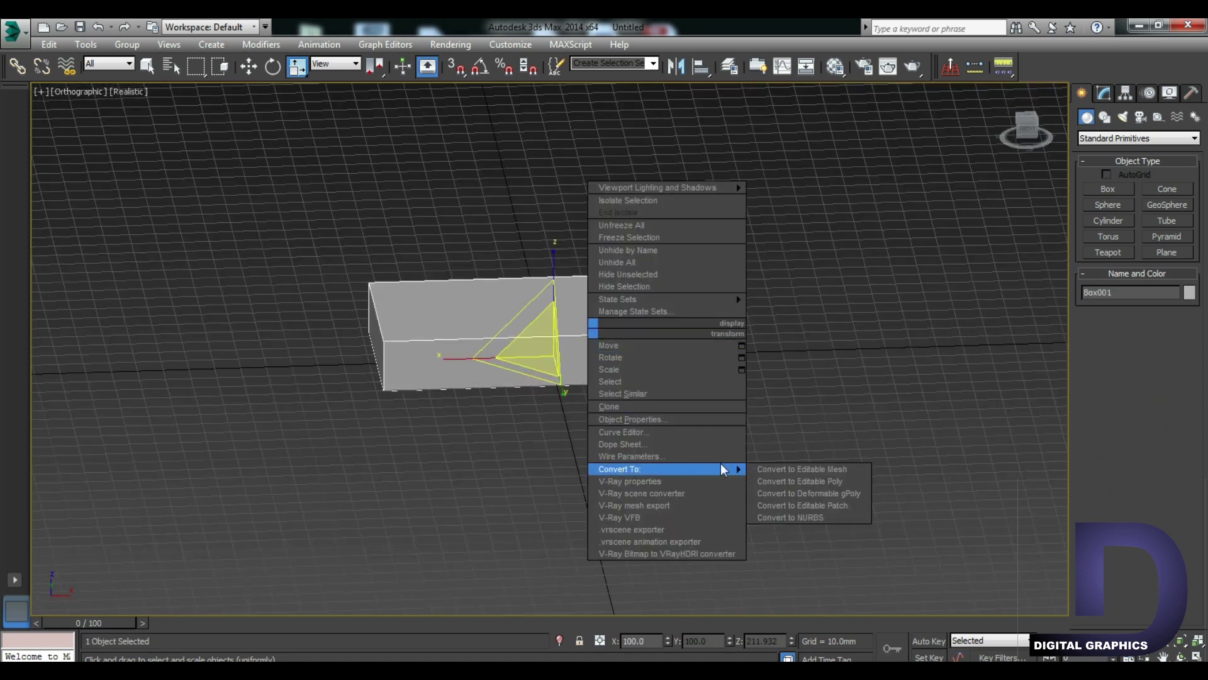
click(791, 484)
Connect the ring of long edges with 2 segments
click(1114, 308)
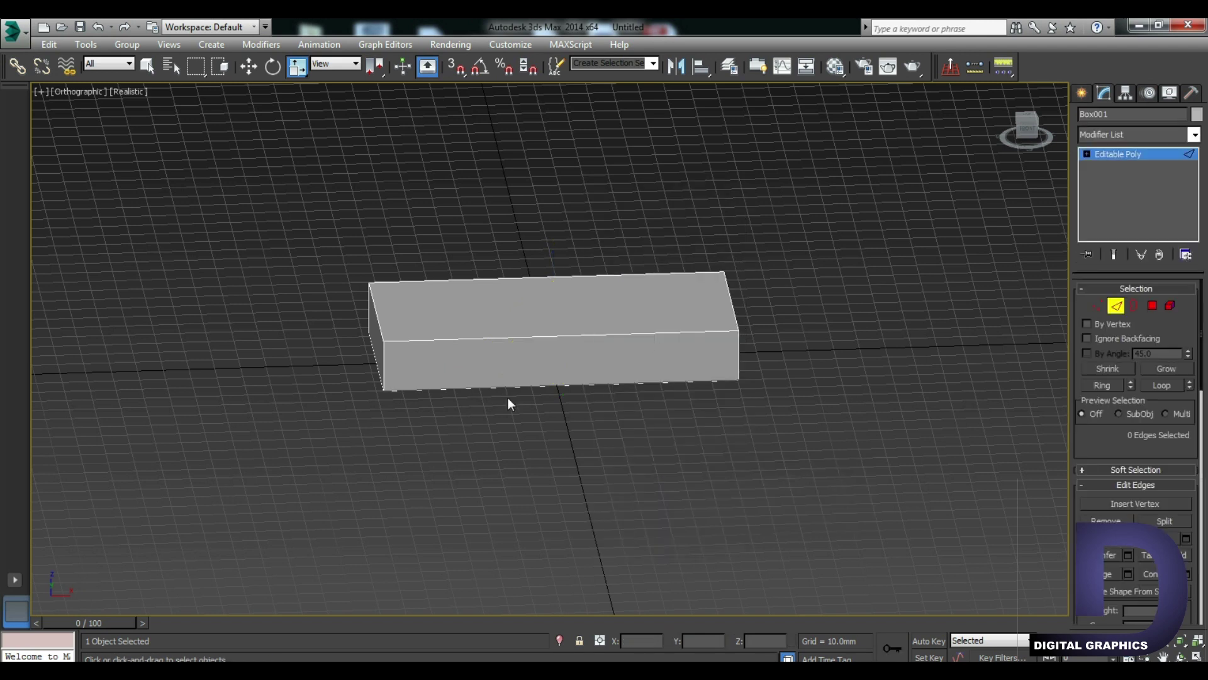
click(478, 340)
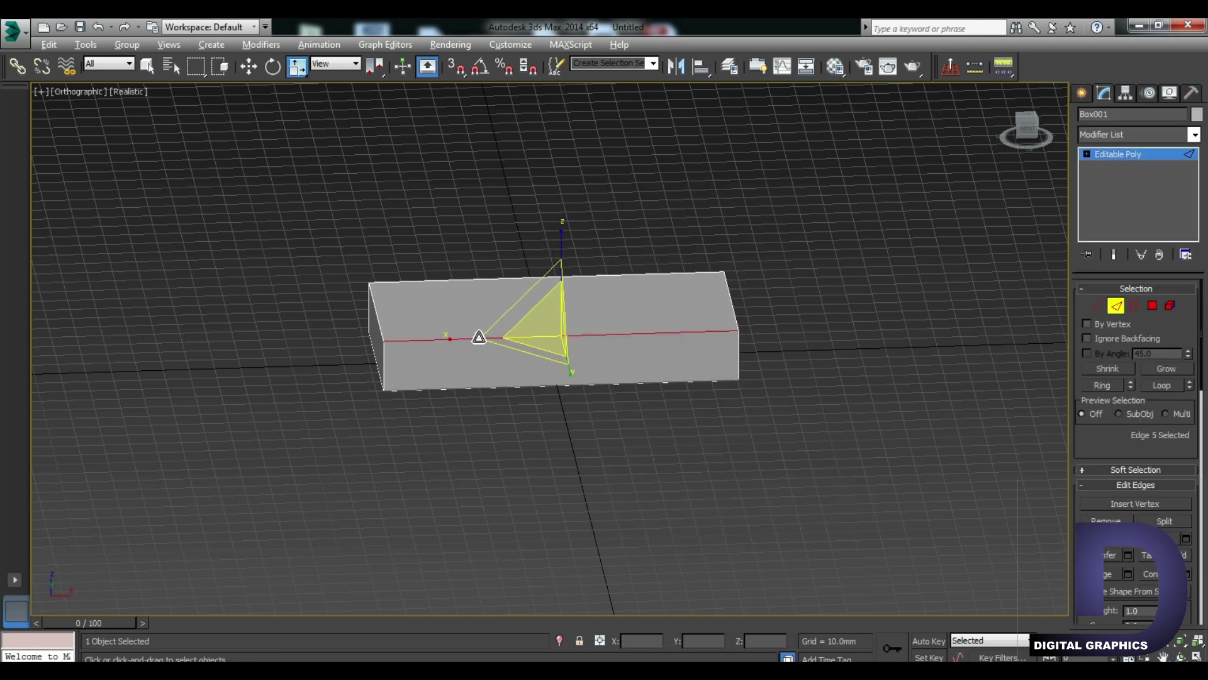
key(alt+r)
right_click(479, 340)
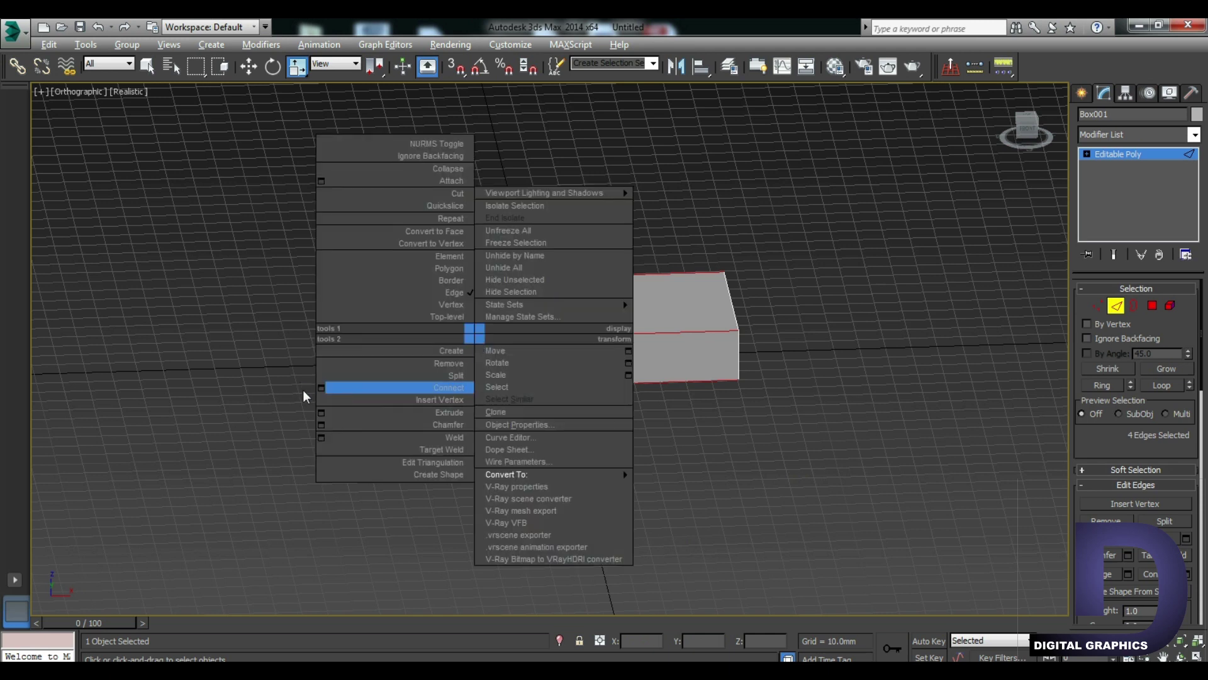
click(325, 386)
click(562, 356)
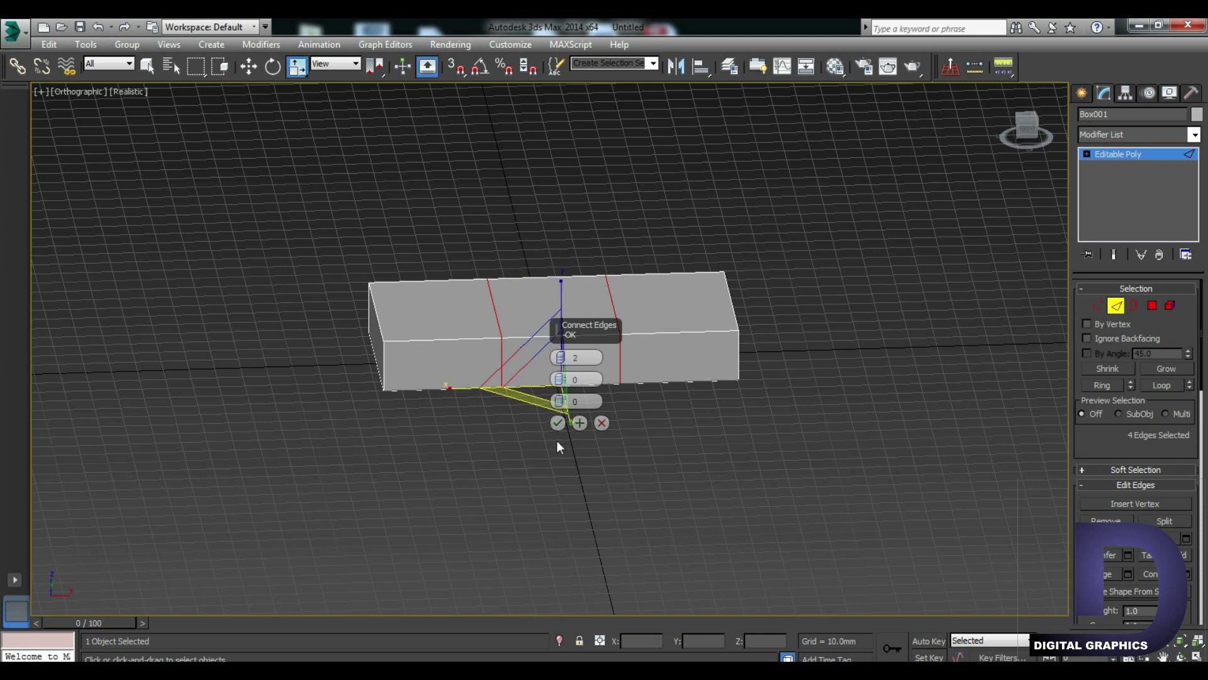
click(559, 423)
Connect the ring of short end edges with 2 segments to complete the 3×3 top grid
click(500, 321)
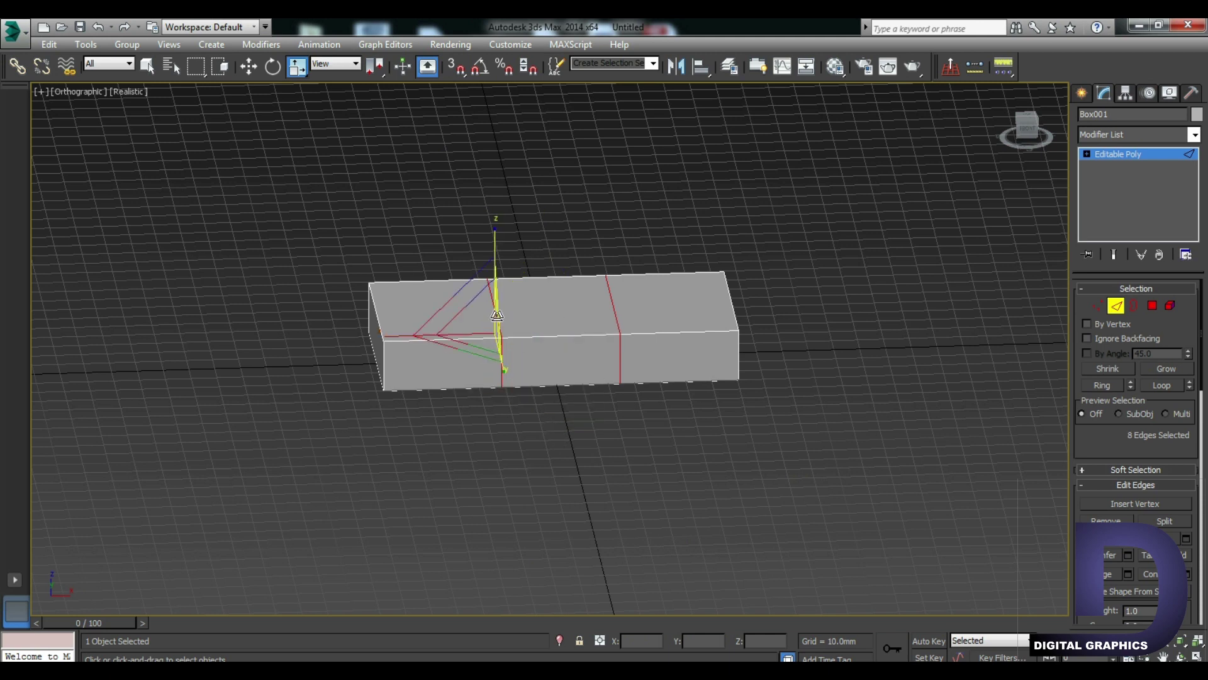
key(alt+r)
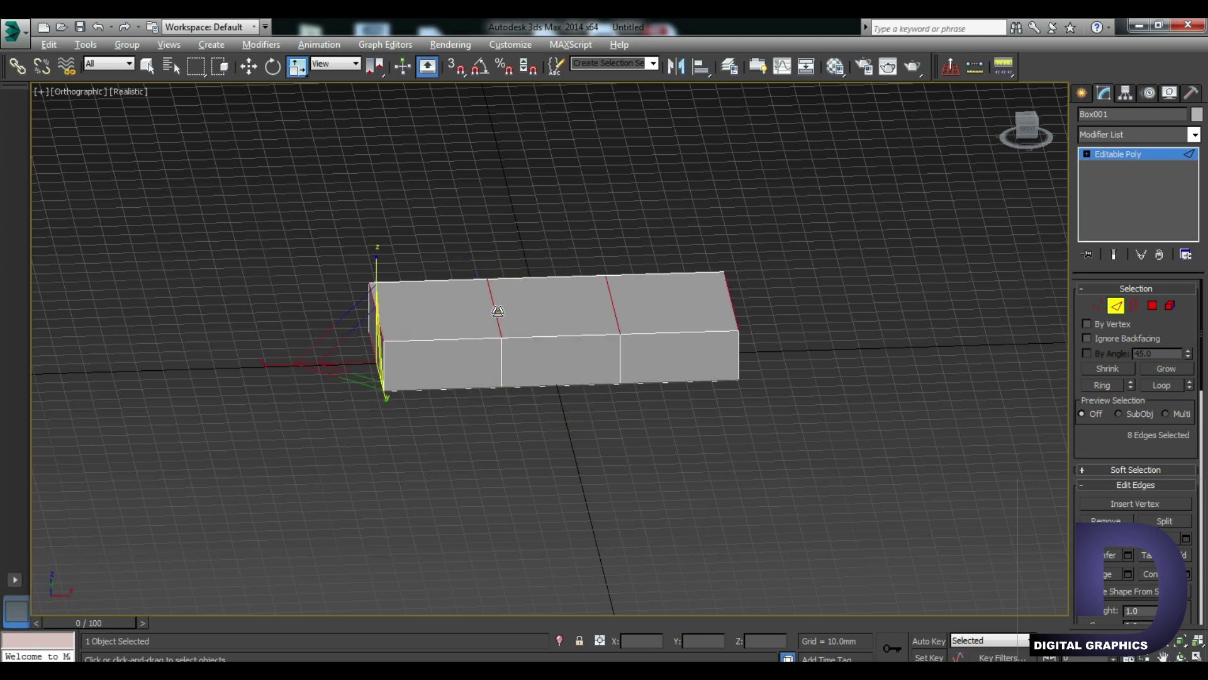
right_click(498, 311)
click(340, 364)
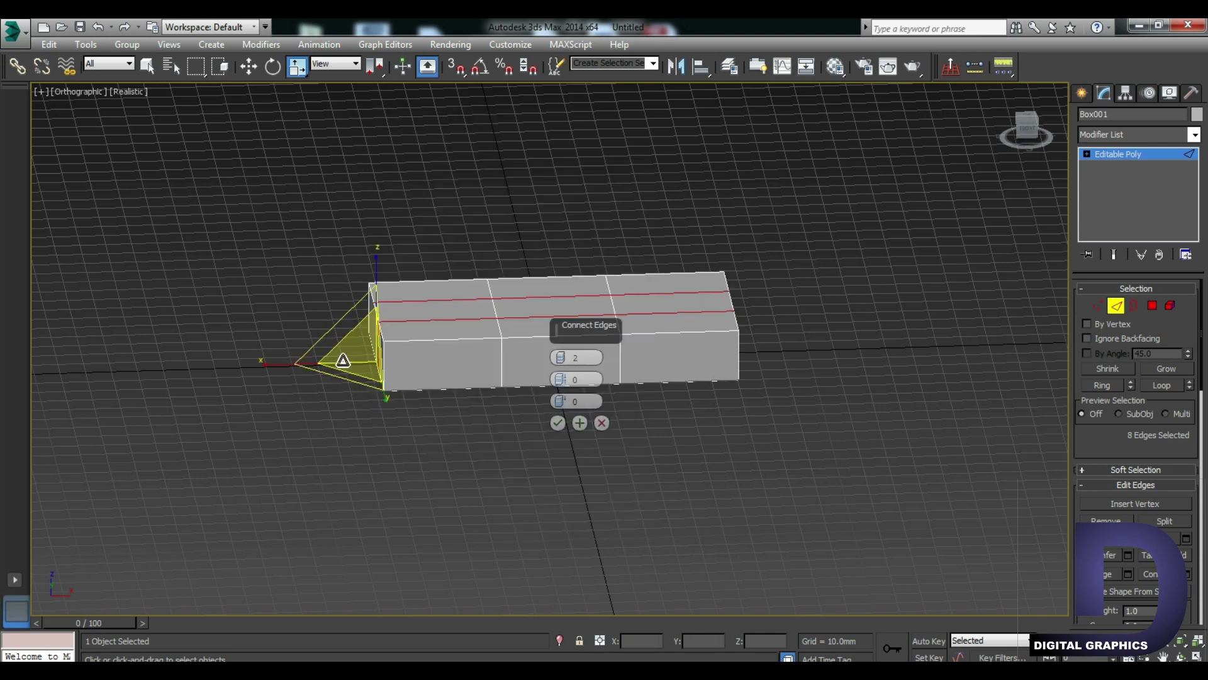
click(559, 355)
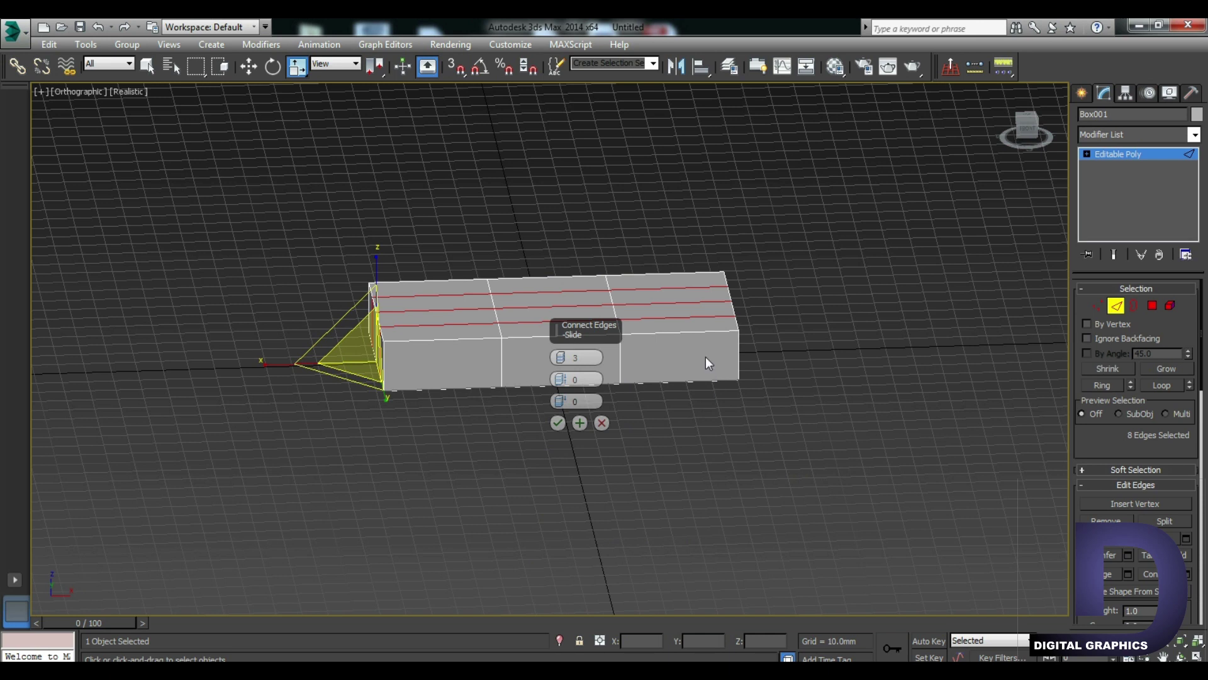
alt+middle_drag(696, 322, 686, 390)
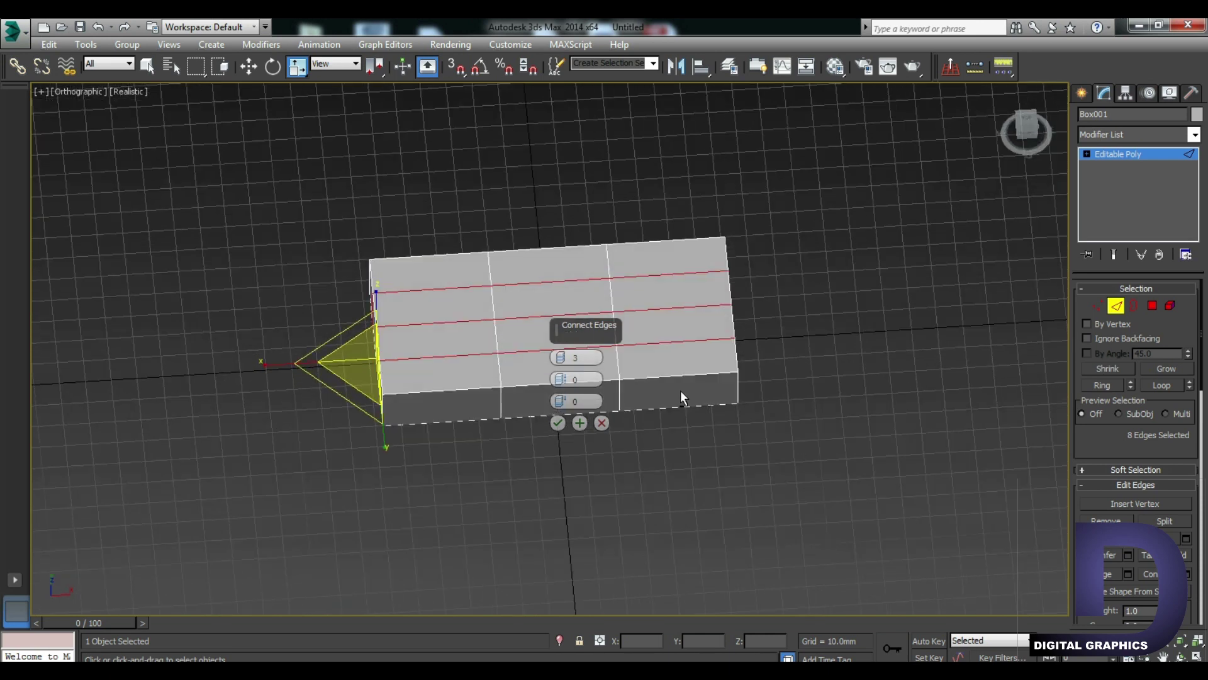
click(561, 361)
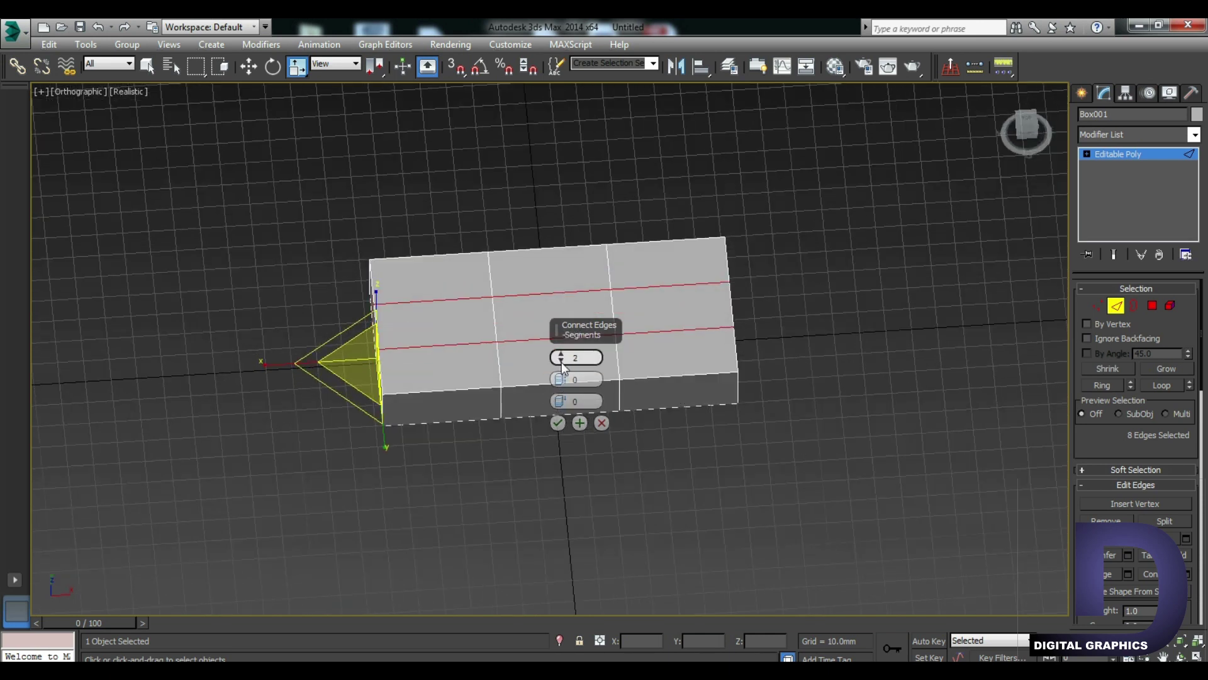
click(557, 424)
click(516, 558)
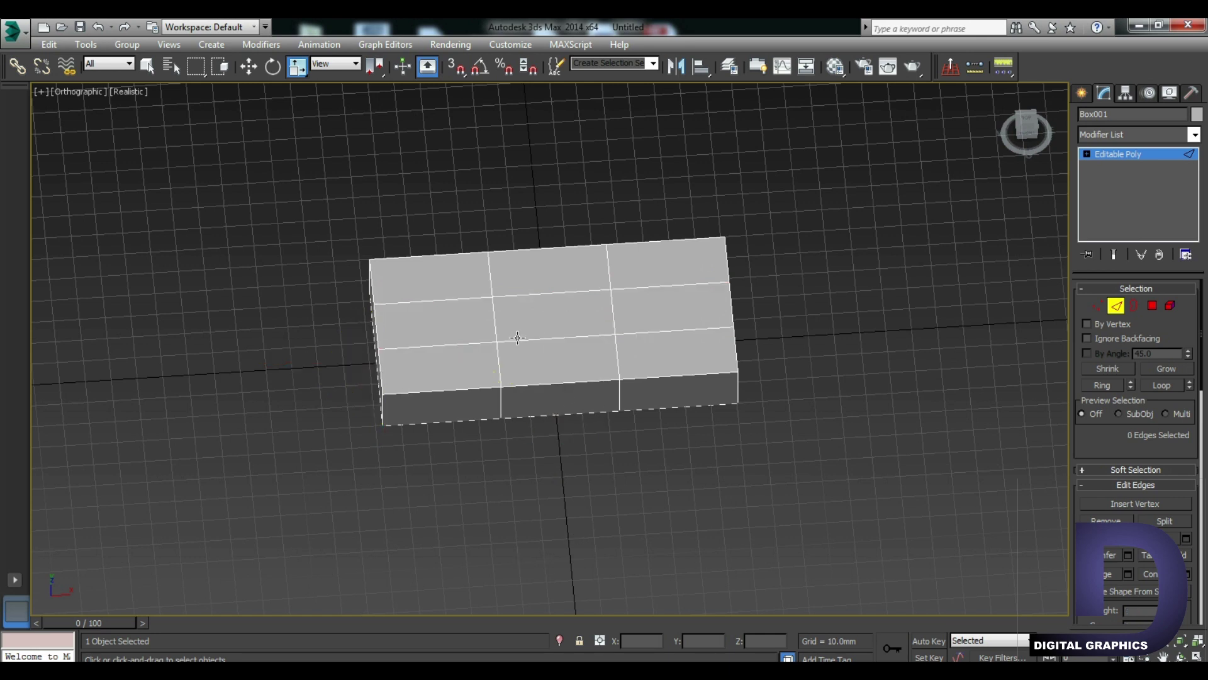
Connect the ring of vertical side edges with 1 segment, looping around the box's sides
click(384, 407)
double_click(431, 423)
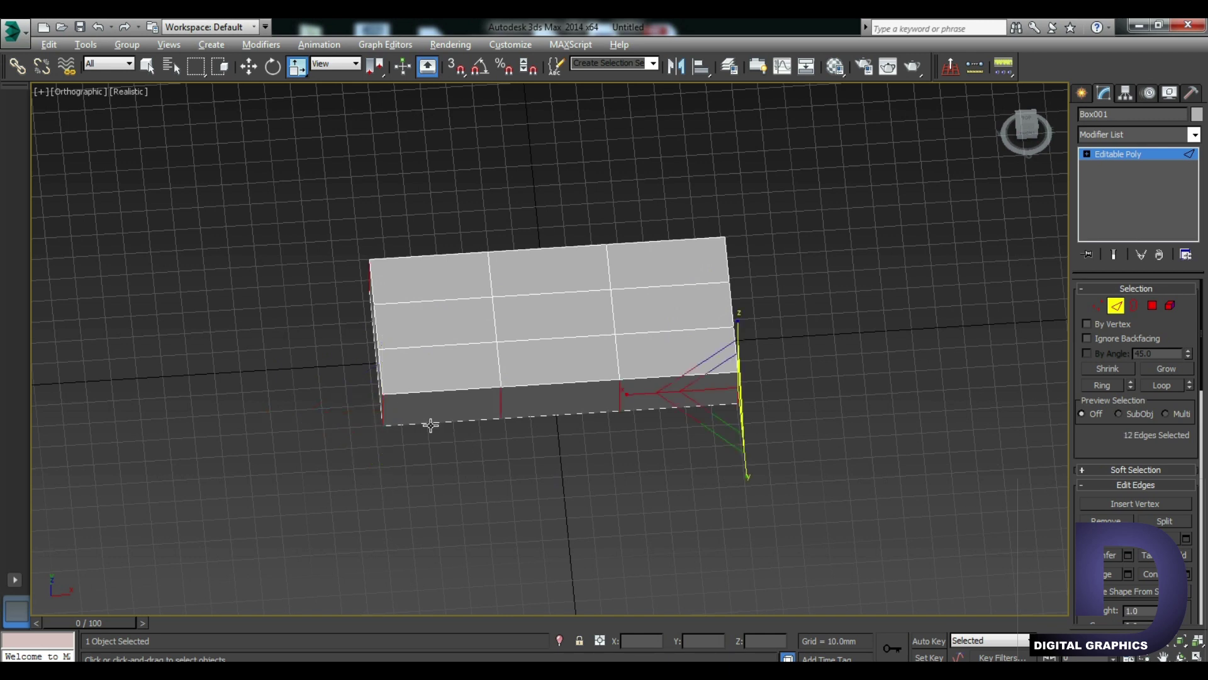
right_click(504, 402)
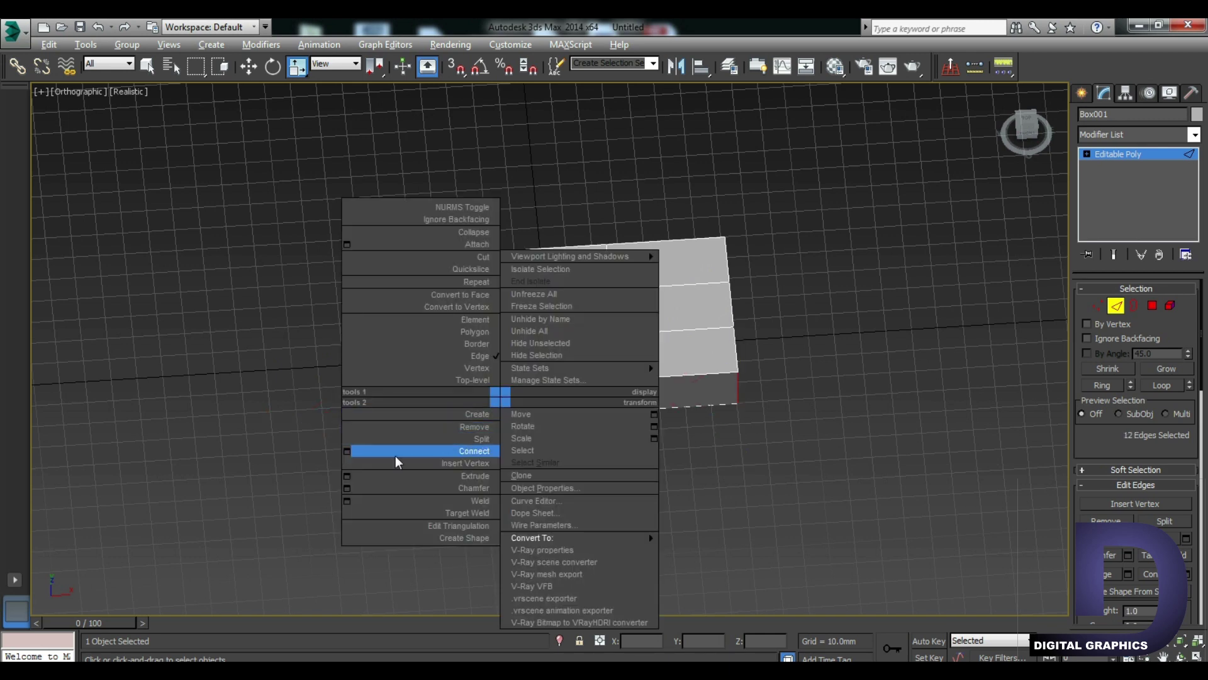
click(349, 454)
drag(560, 357, 562, 363)
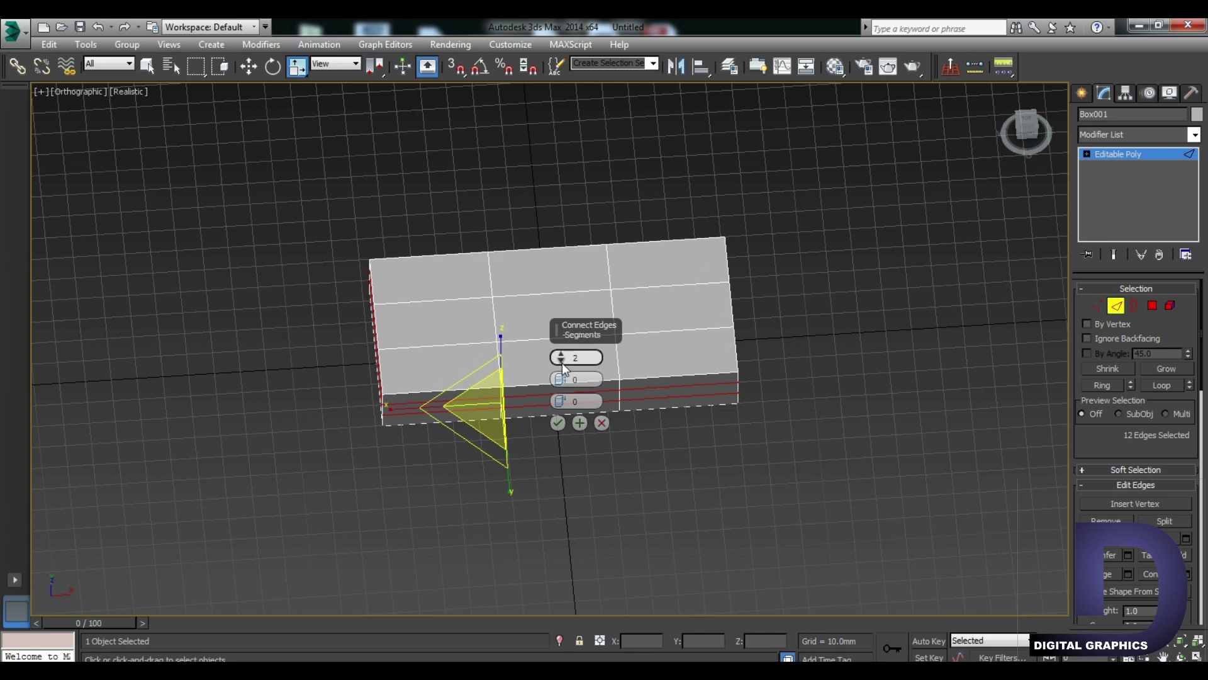
click(557, 421)
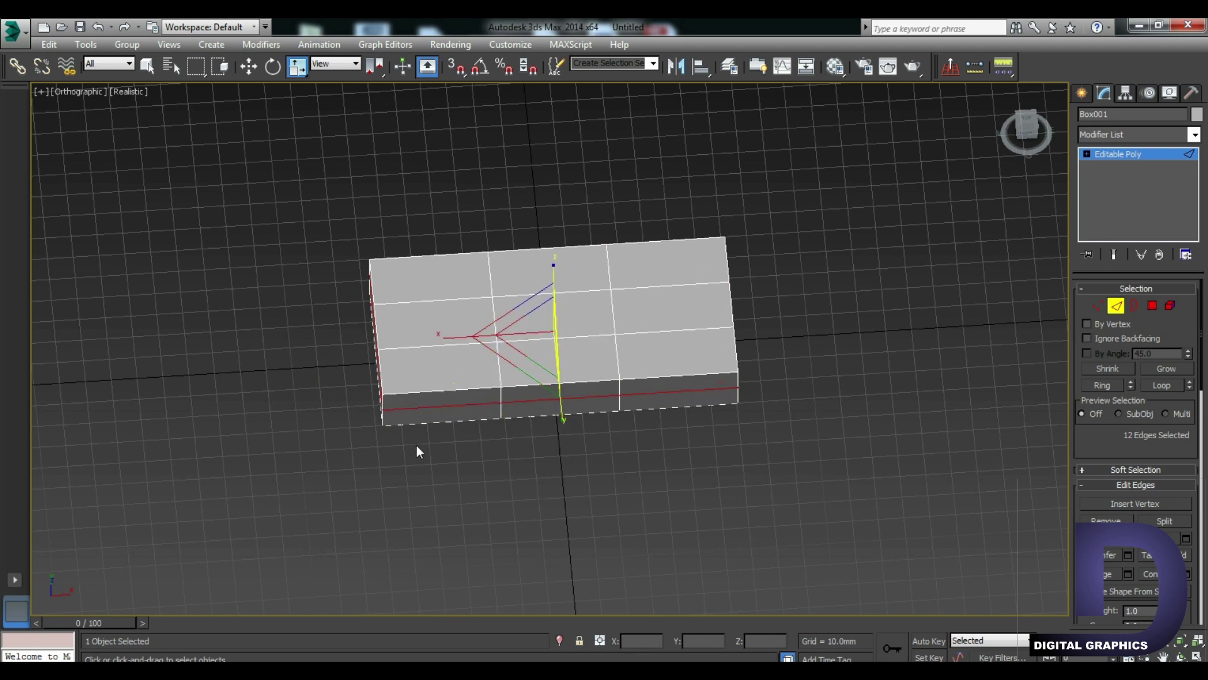
alt+middle_drag(417, 429, 451, 387)
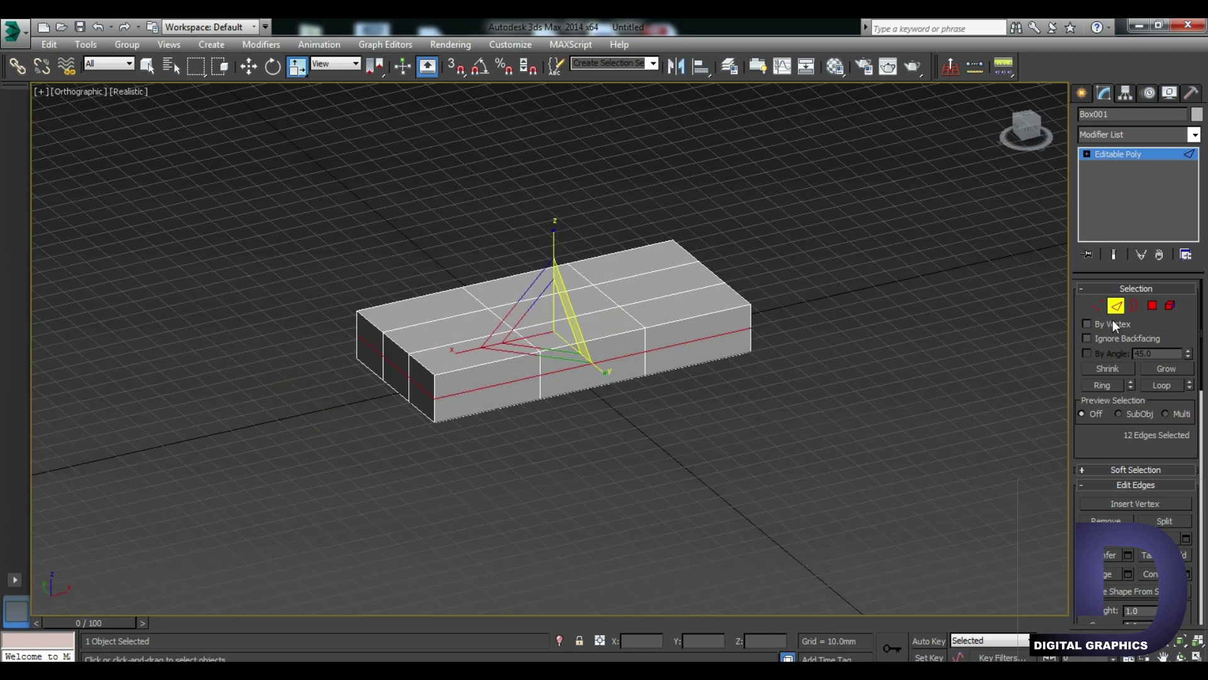
Select the four corner vertices of the block
click(1101, 309)
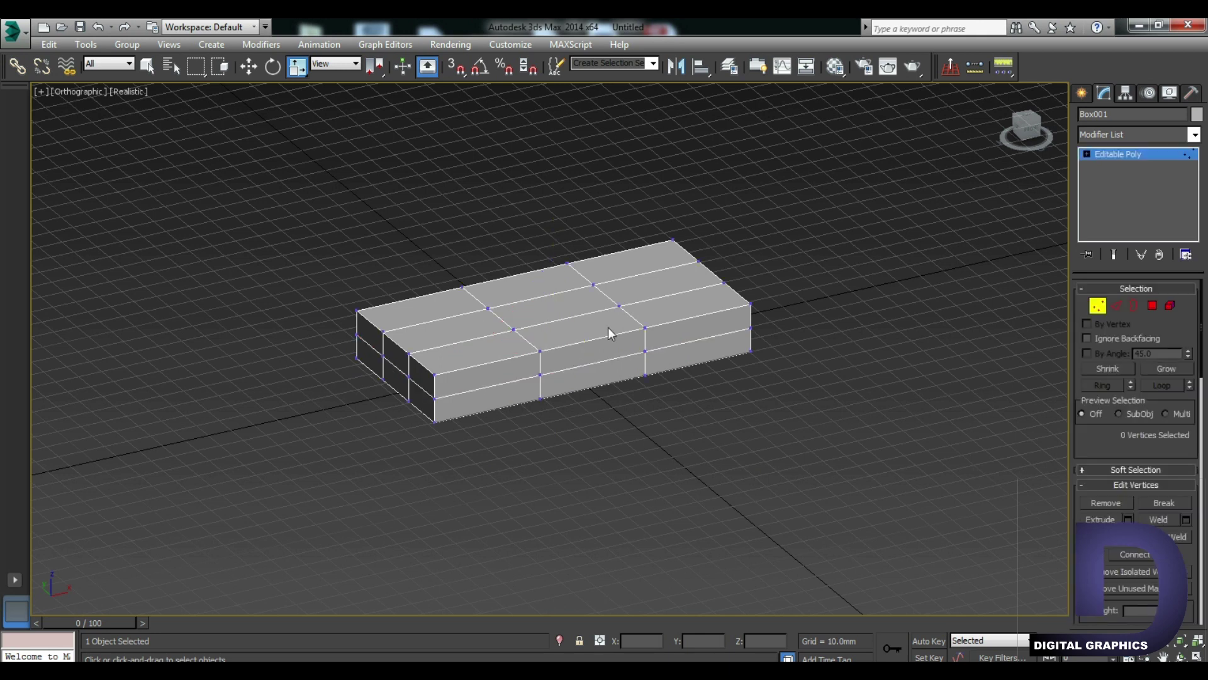
click(435, 399)
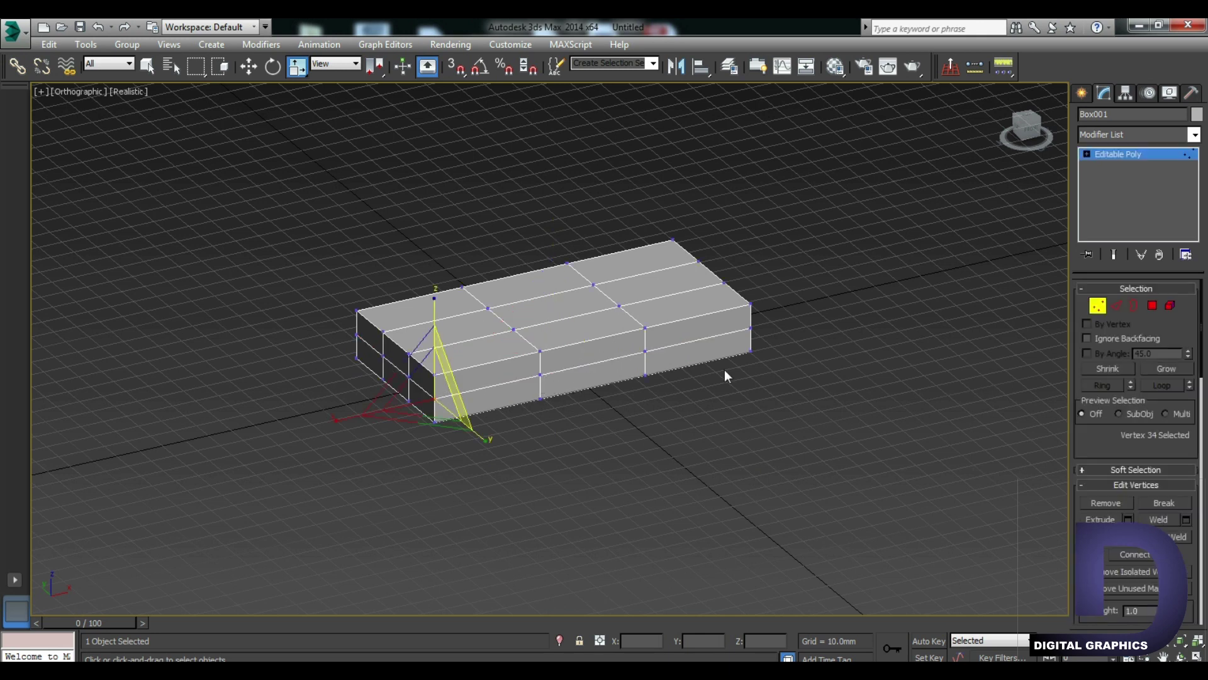
ctrl+click(751, 328)
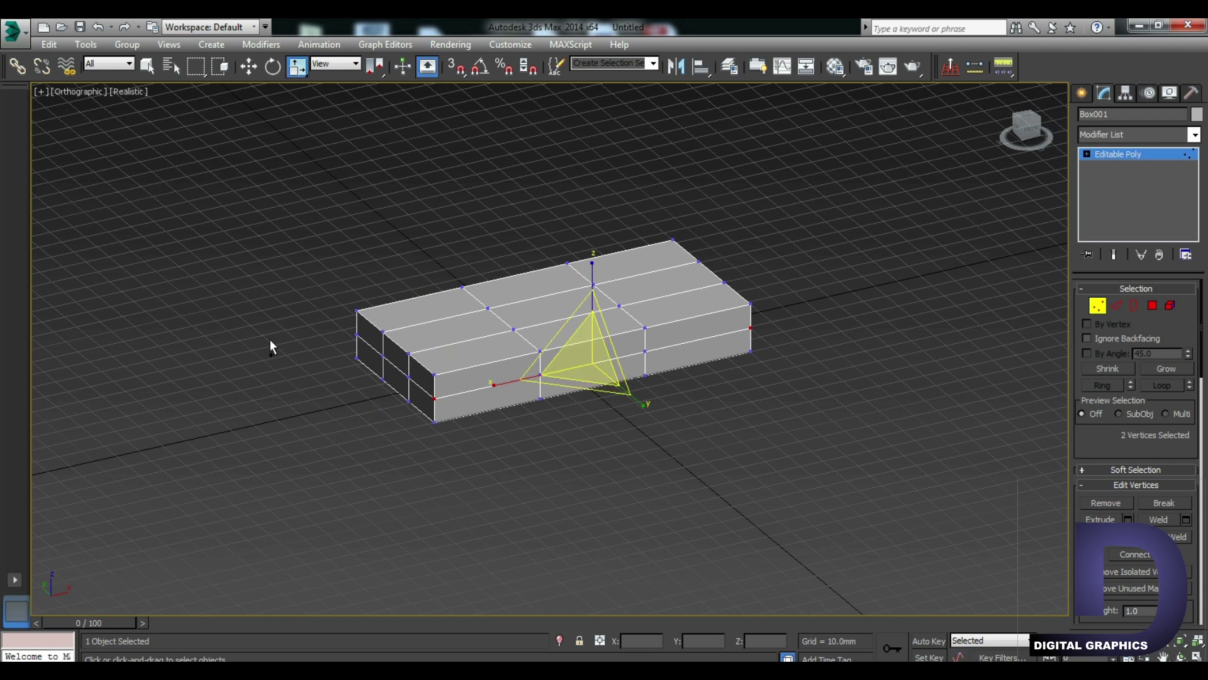
ctrl+click(356, 334)
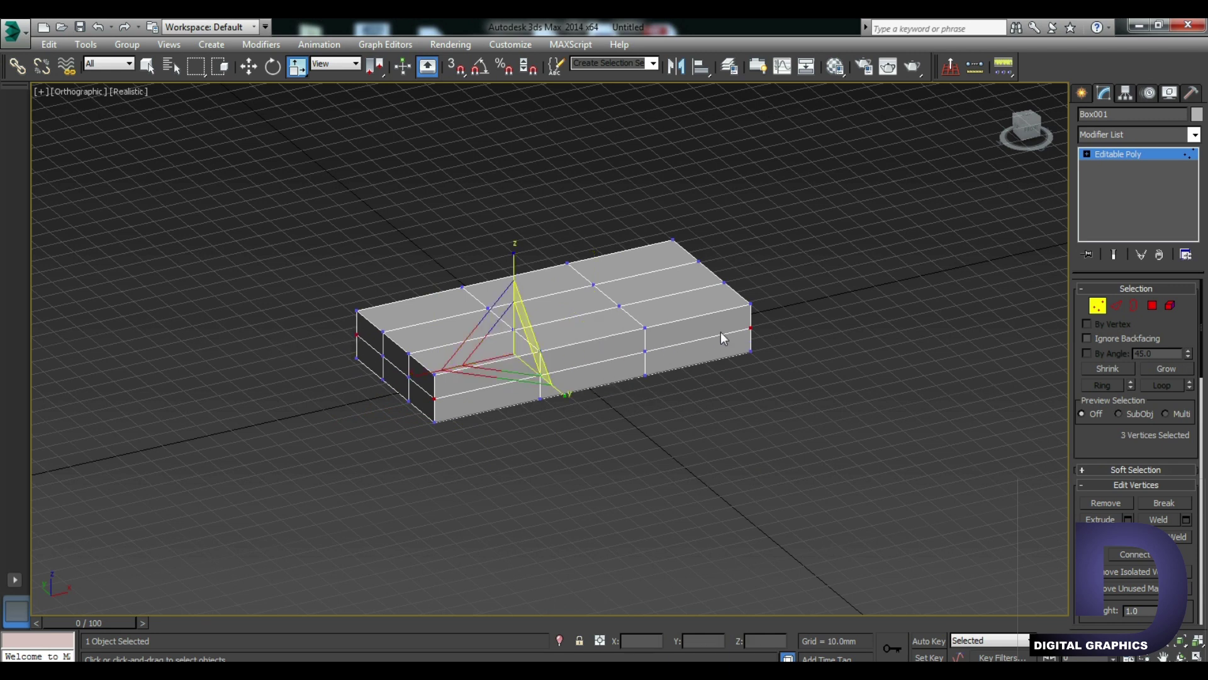
mouse_move(738, 329)
alt+middle_down()
mouse_move(489, 380)
mouse_move(398, 356)
mouse_move(500, 407)
alt+middle_up()
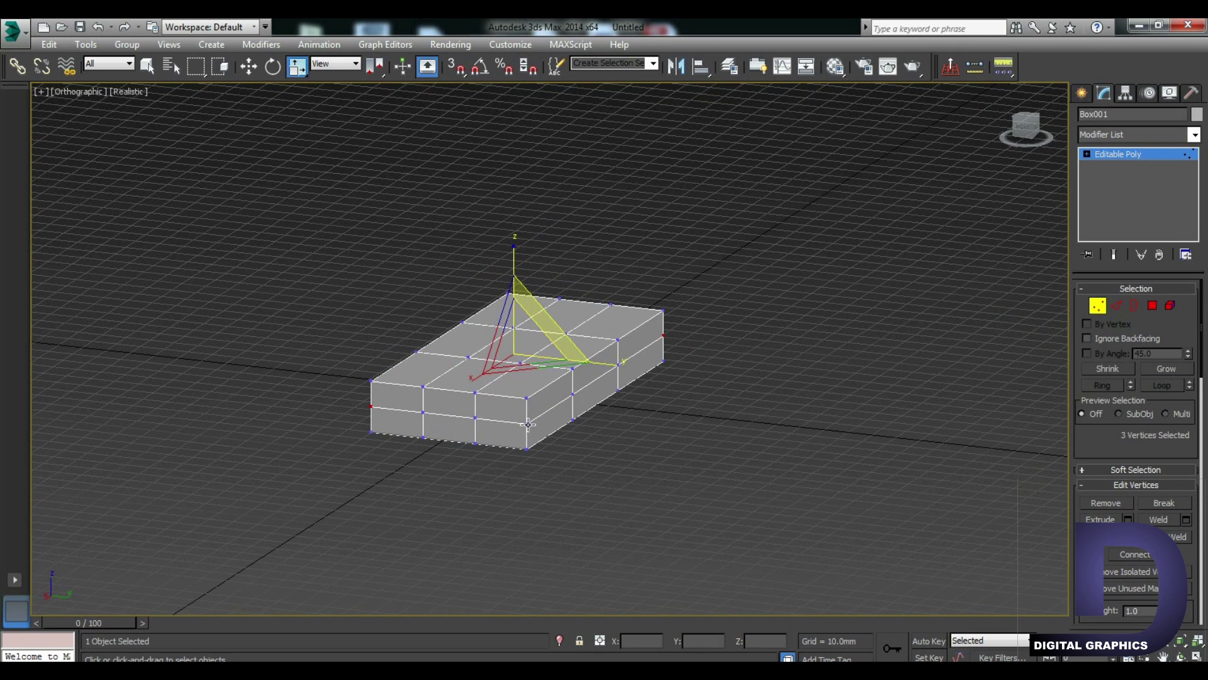
ctrl+click(528, 424)
alt+middle_drag(314, 409, 548, 406)
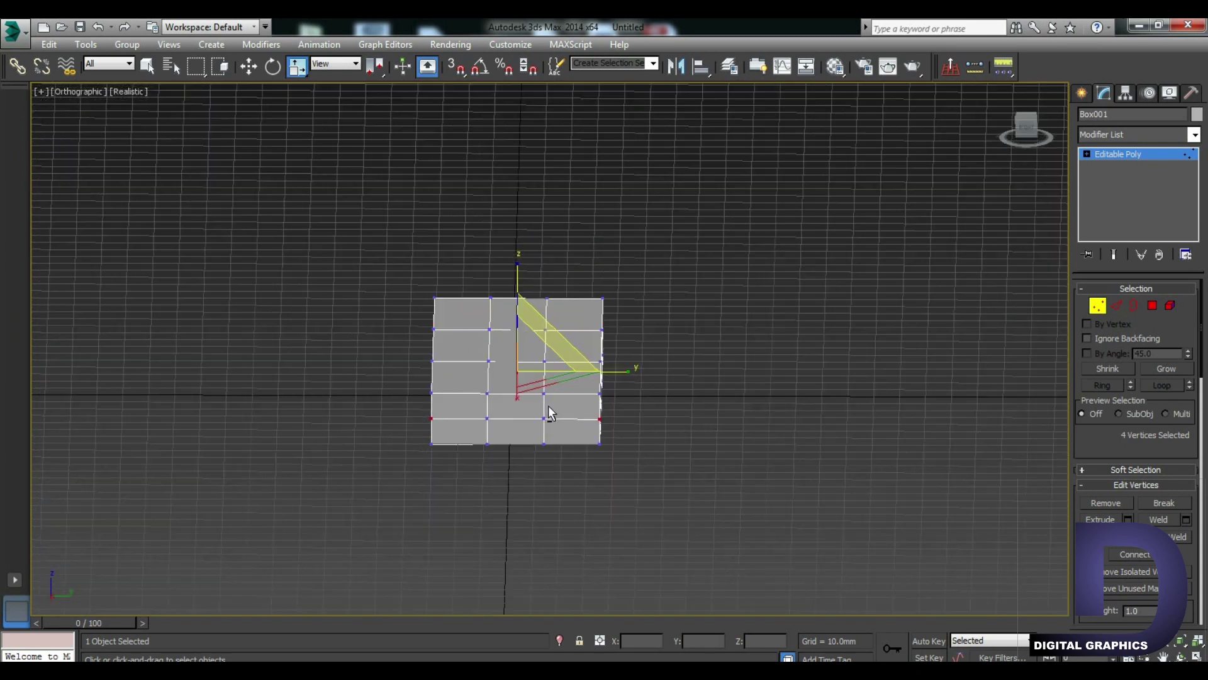
mouse_move(409, 404)
alt+middle_down()
mouse_move(559, 413)
mouse_move(522, 294)
alt+middle_up()
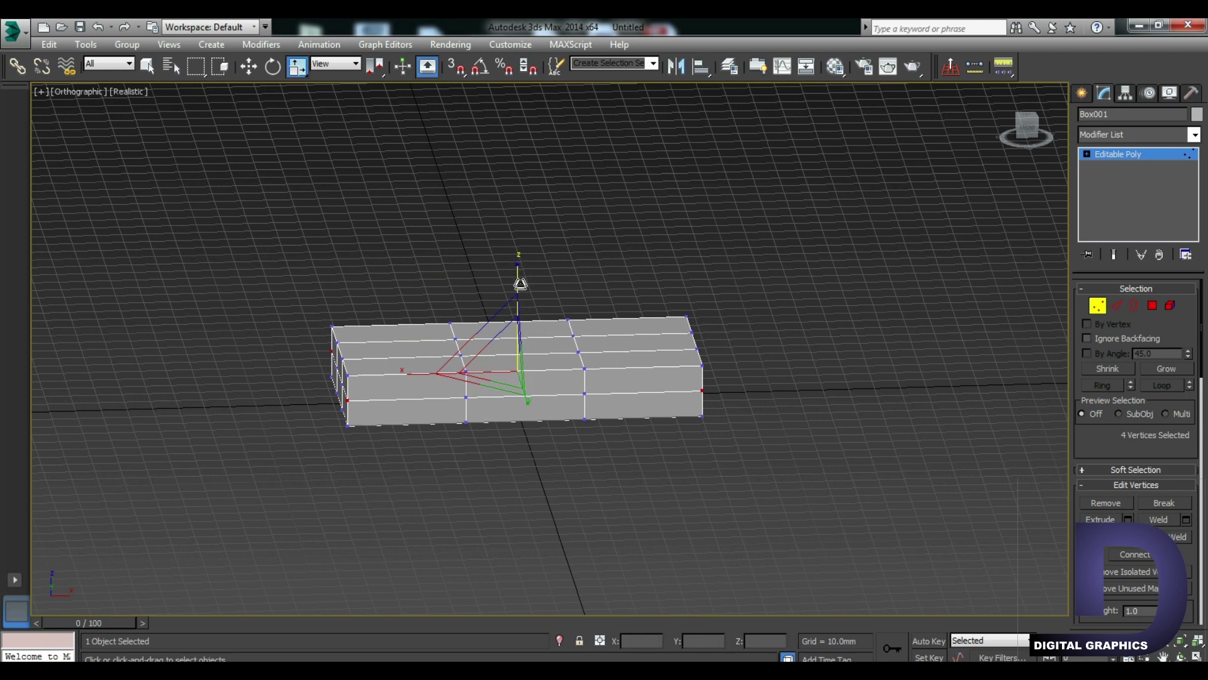
Squash-scale the corners outward into pointed tips, then view the mesh from Top
key(r)
drag(518, 264, 517, 283)
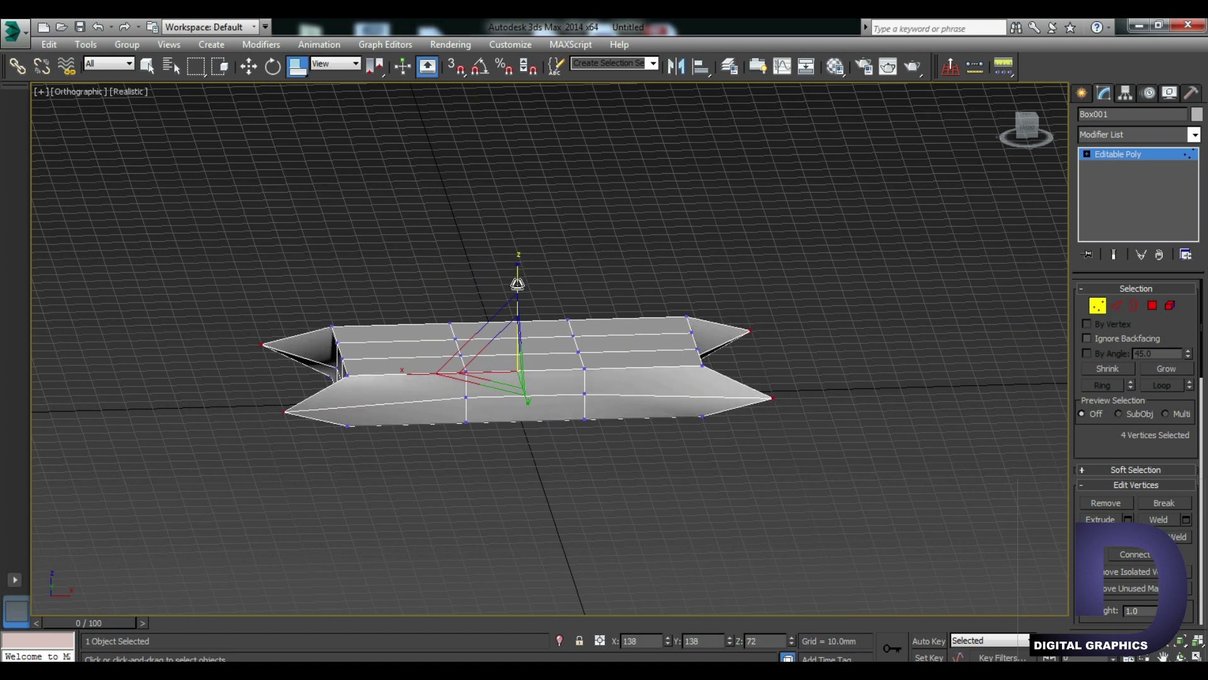
alt+middle_drag(611, 348, 601, 444)
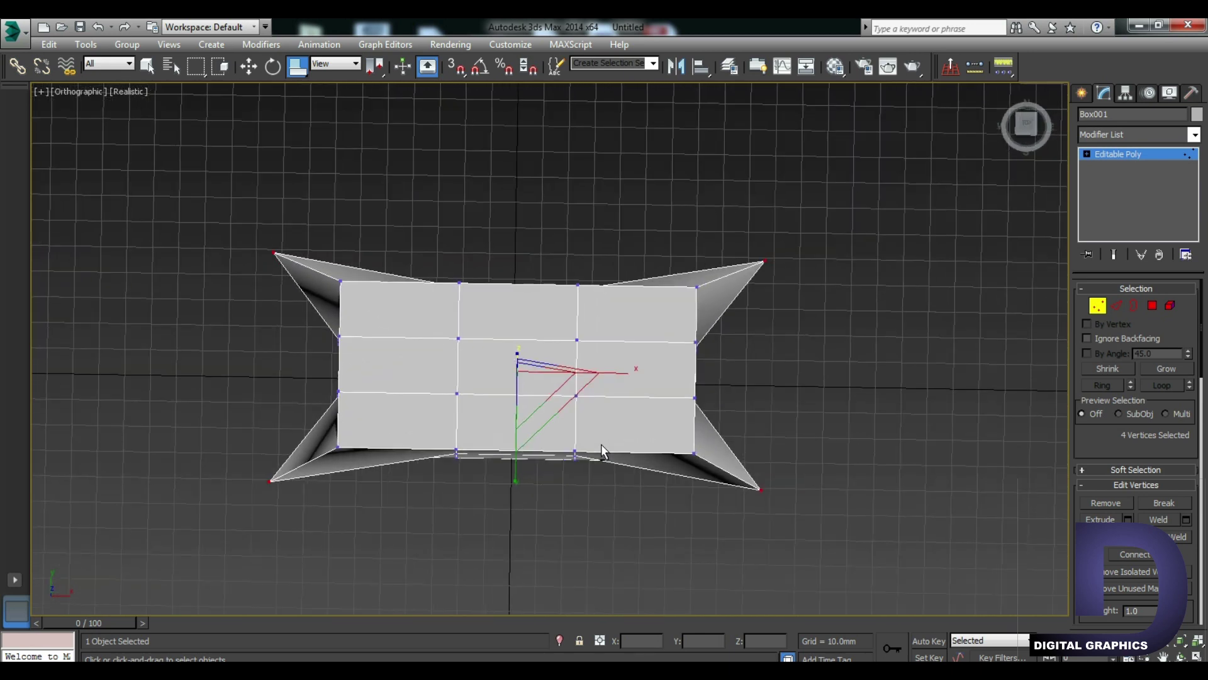
click(1028, 126)
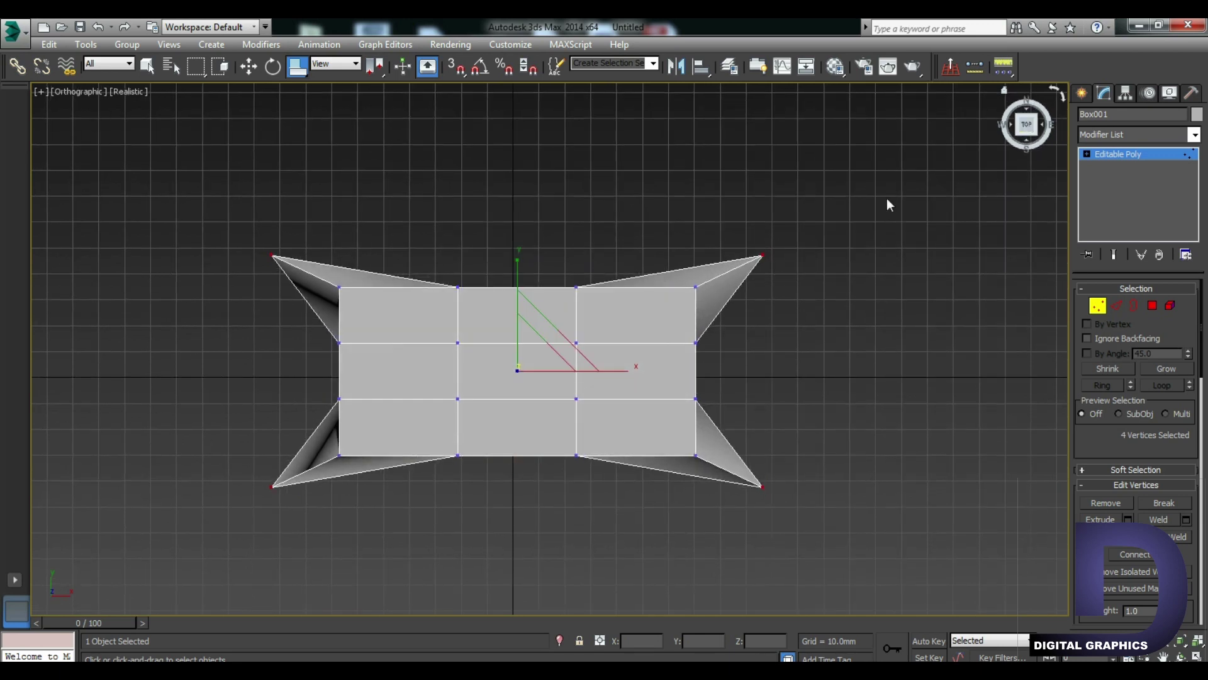
scroll(550, 406, down, 3)
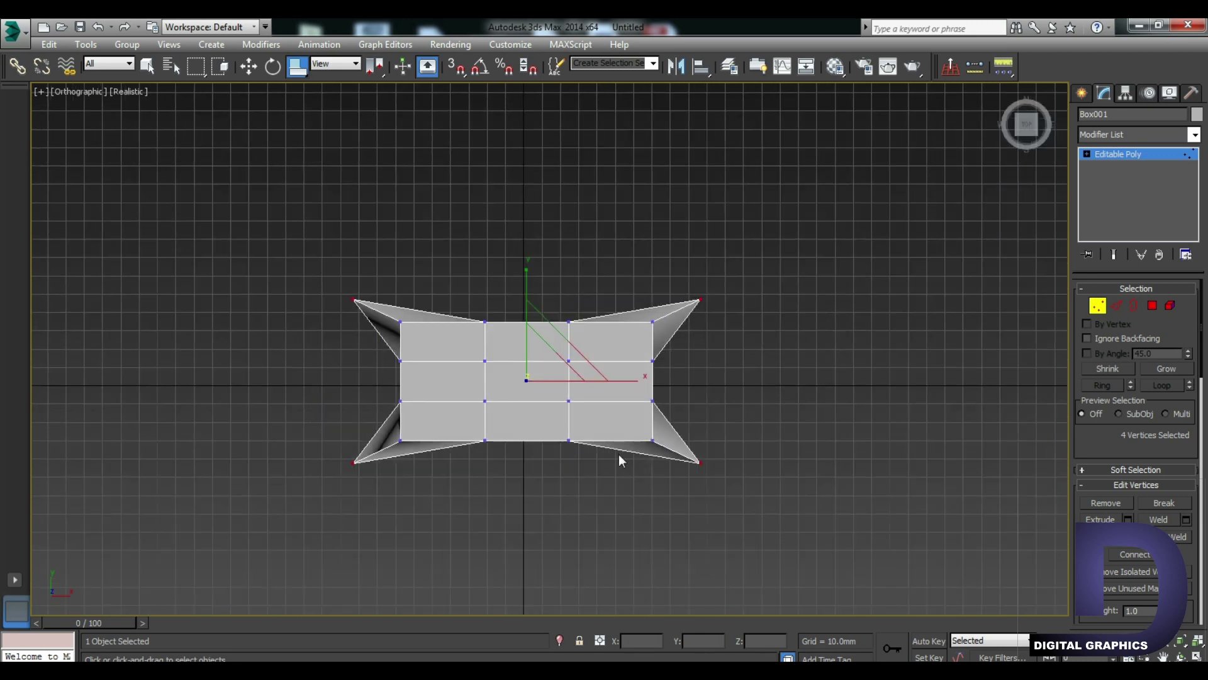
middle_drag(575, 393, 599, 366)
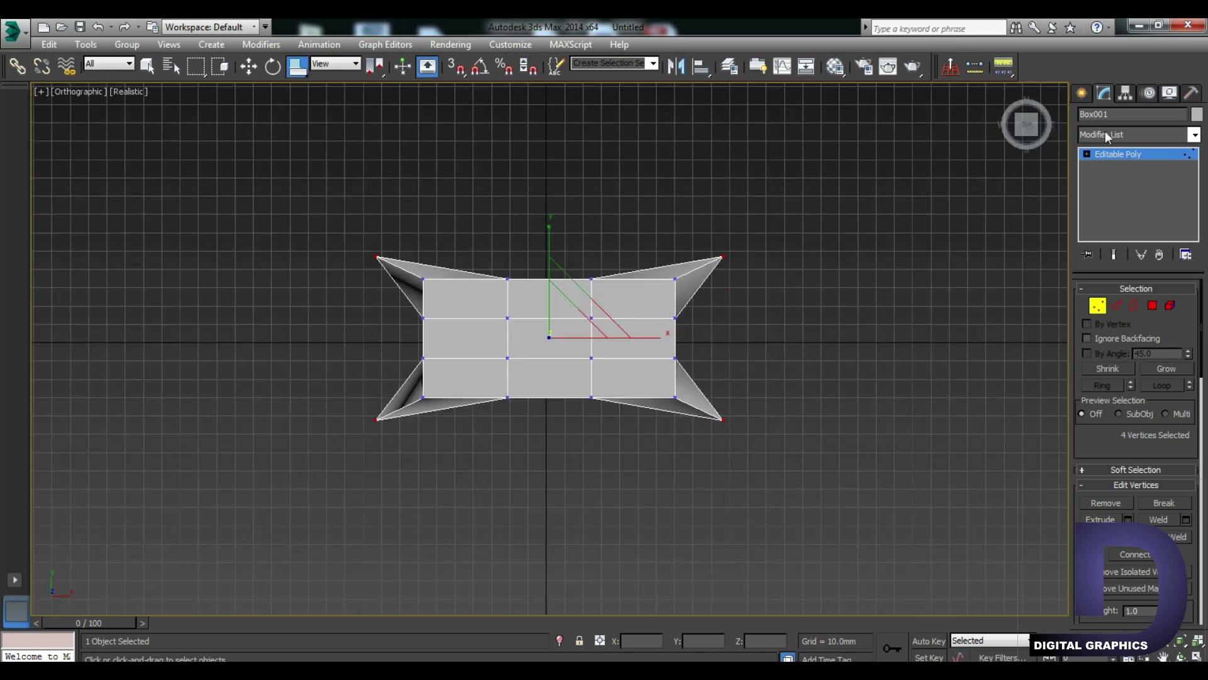
Draw a rectangle spline fully enclosing the pillow
click(1082, 94)
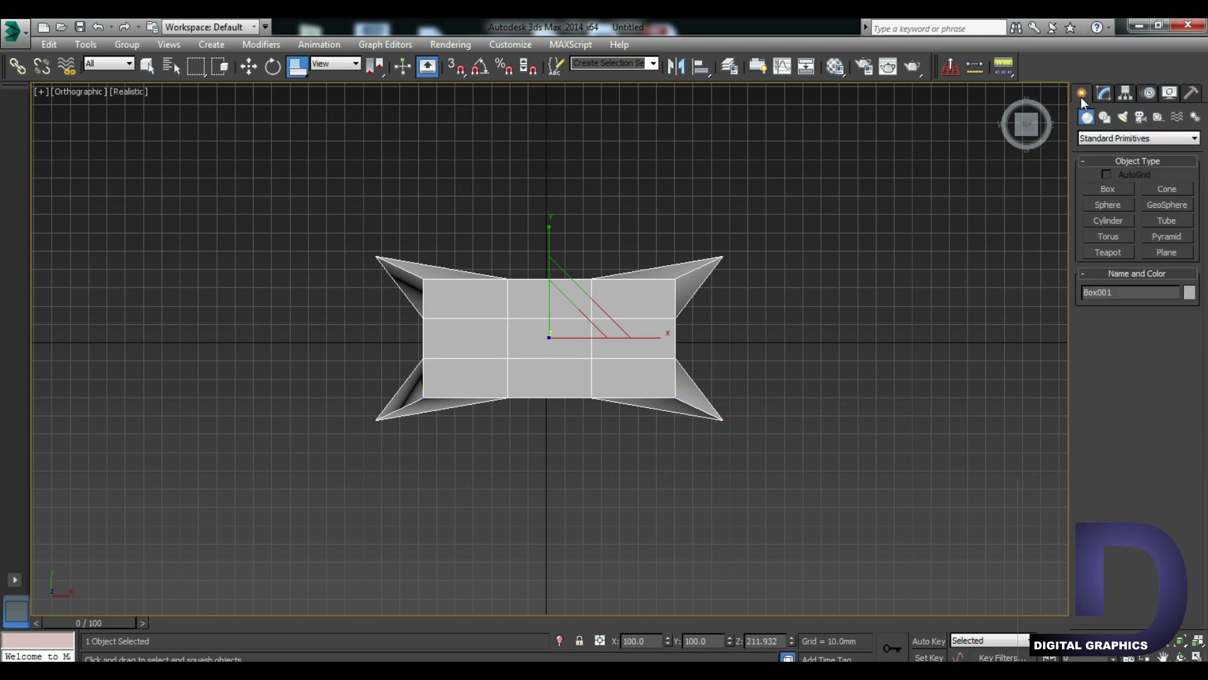
click(1105, 117)
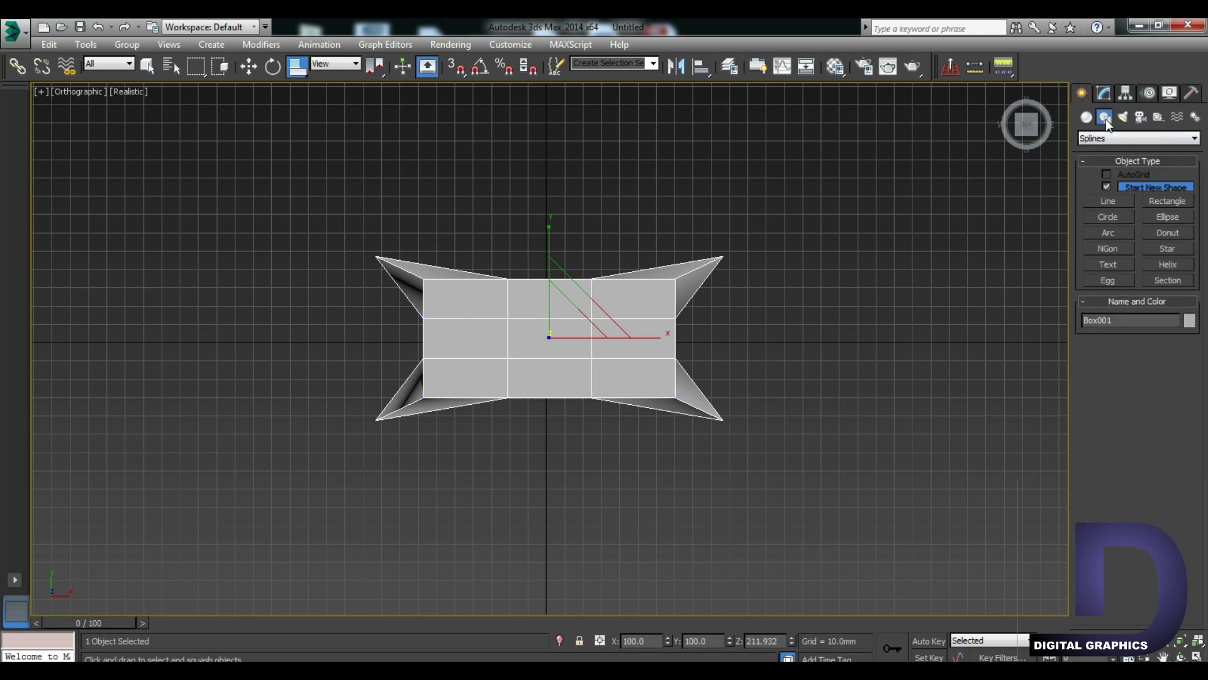
click(1167, 201)
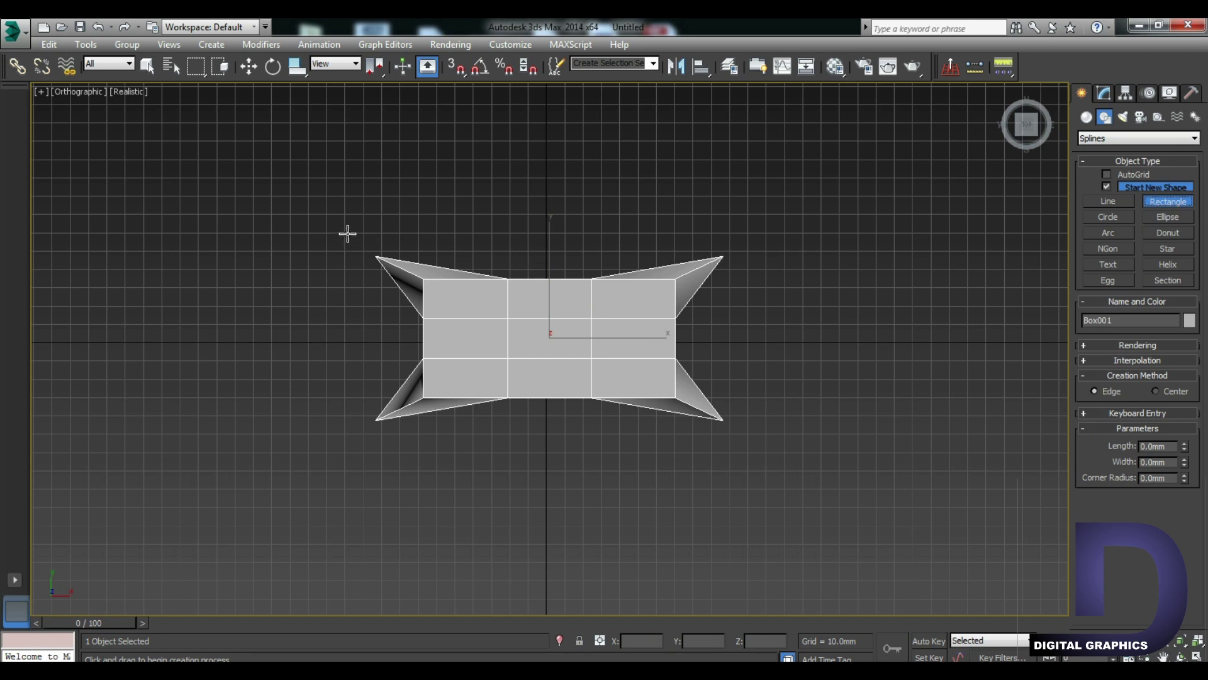
mouse_move(350, 234)
mouse_down()
mouse_move(702, 425)
mouse_move(744, 434)
mouse_up()
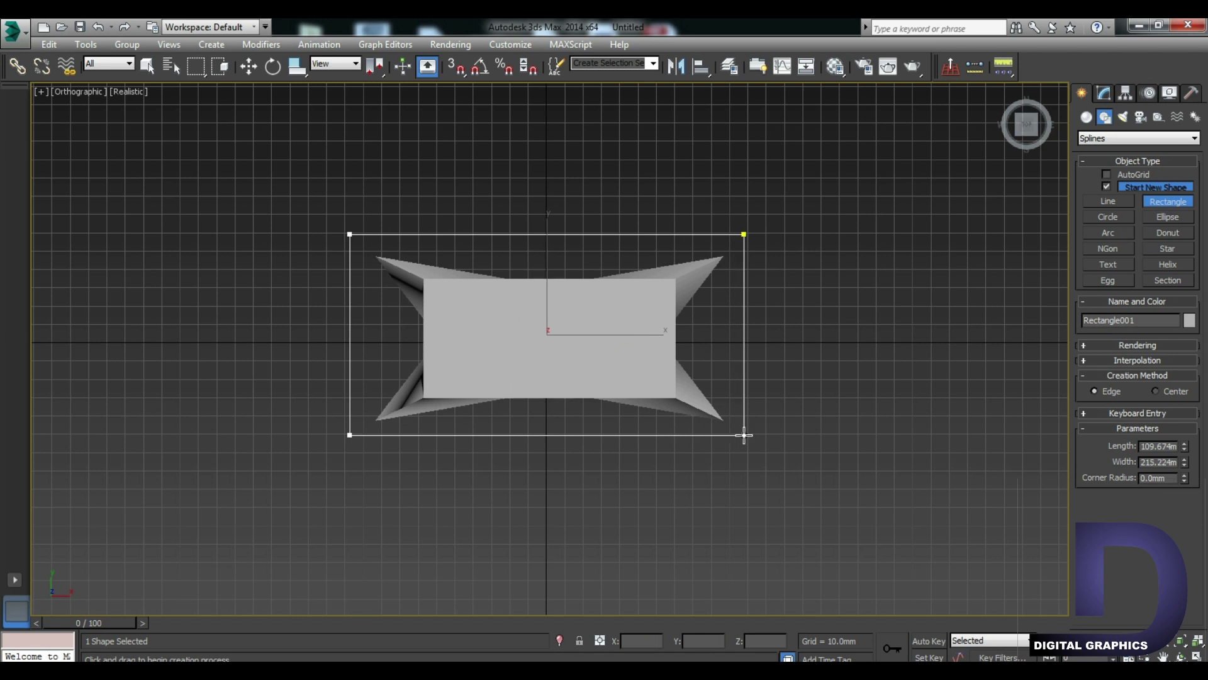
drag(744, 434, 746, 438)
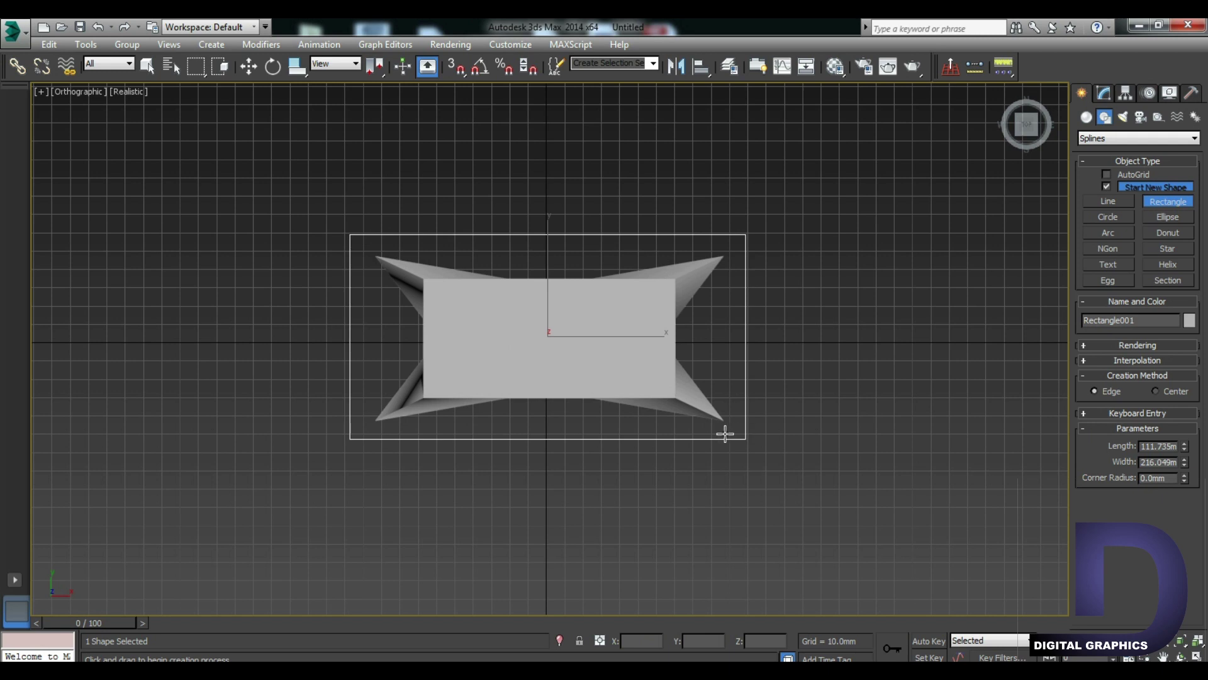
Convert the rectangle to an editable spline and clone a copy to its right
key(w)
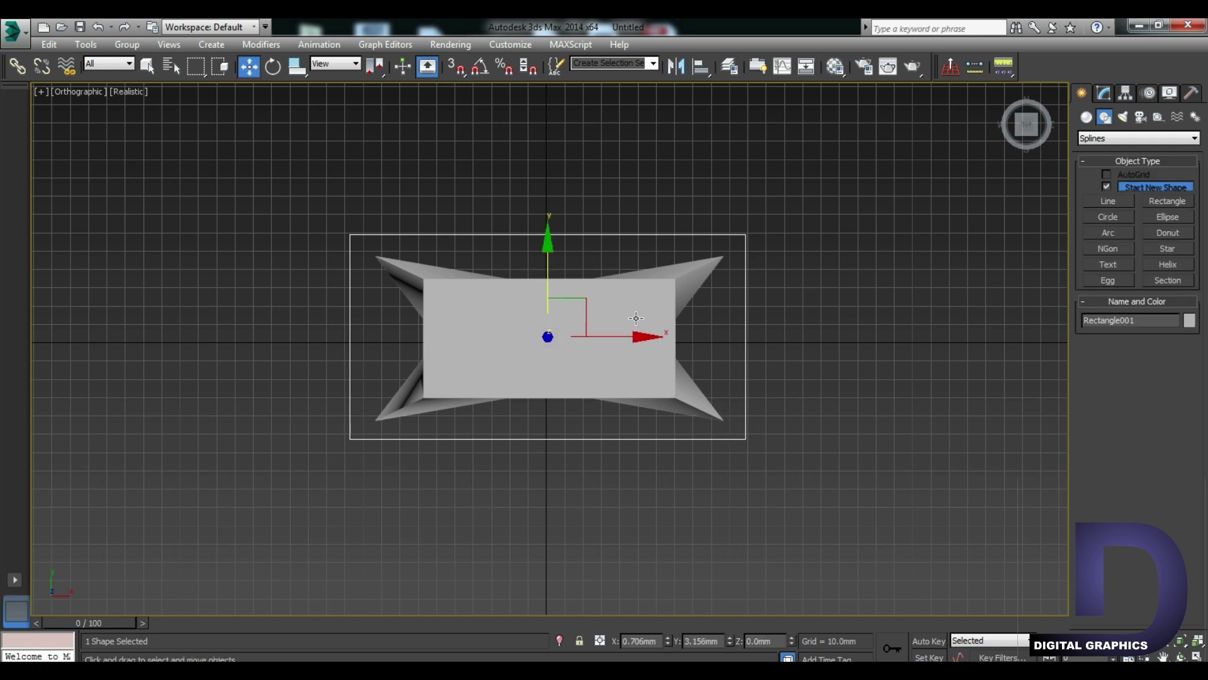
right_click(748, 354)
mouse_move(775, 495)
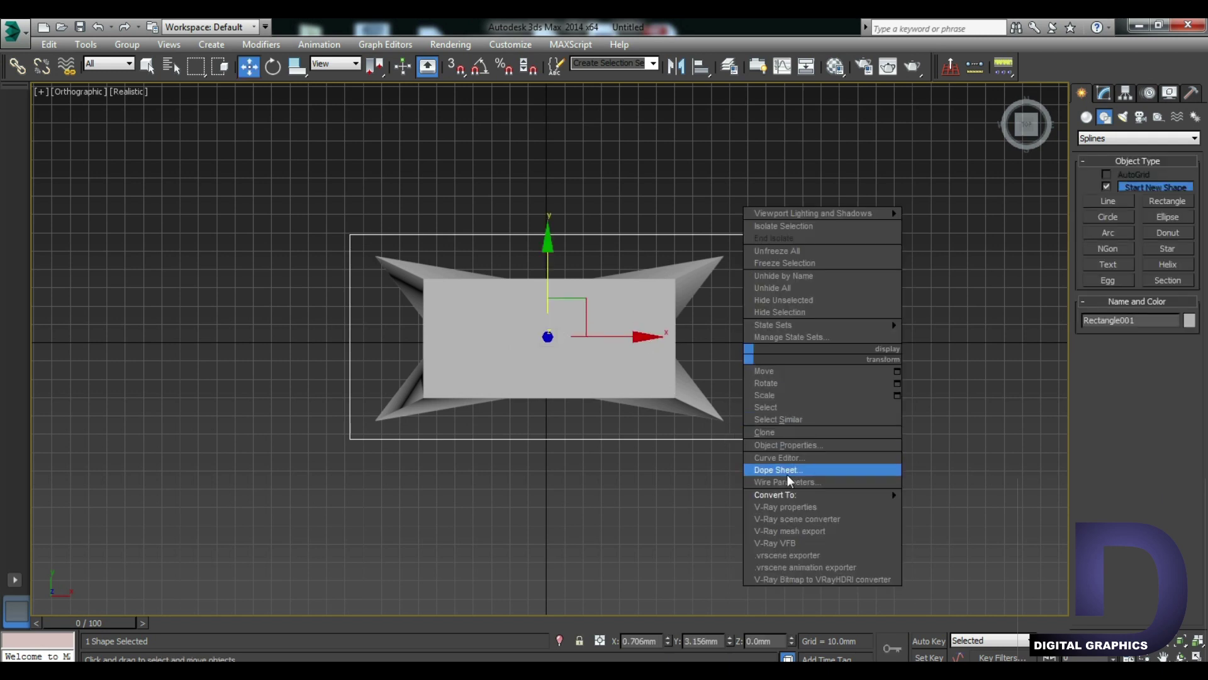
click(977, 497)
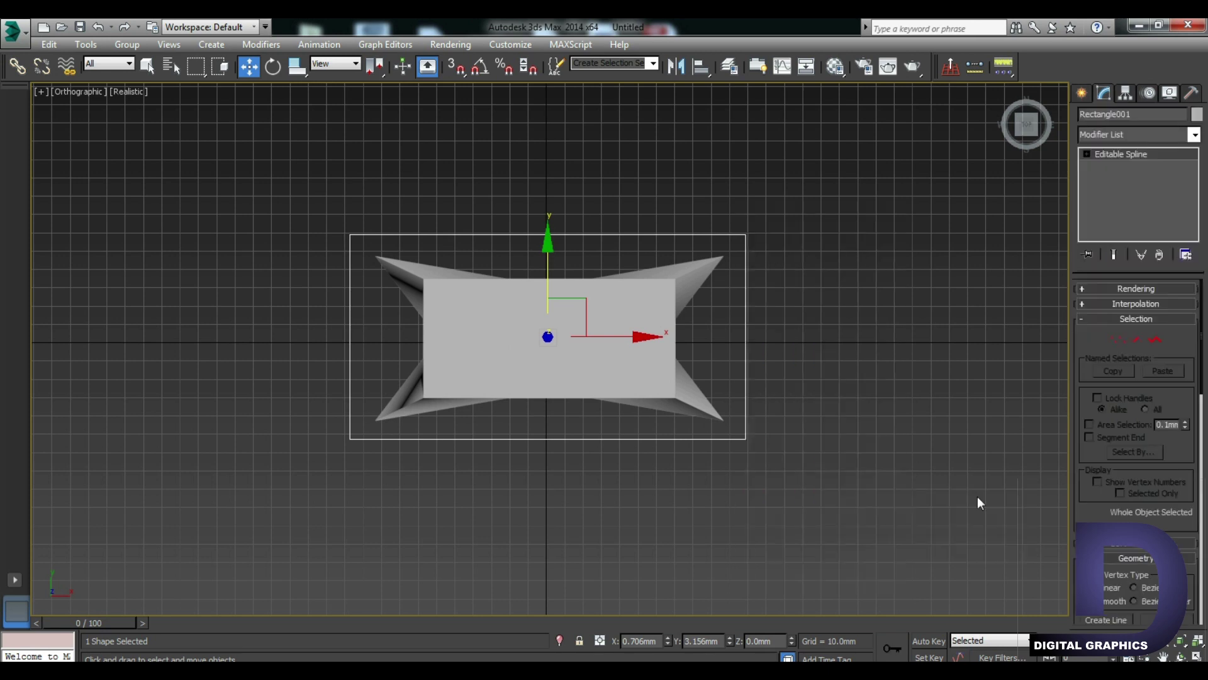
shift+drag(648, 336, 1067, 345)
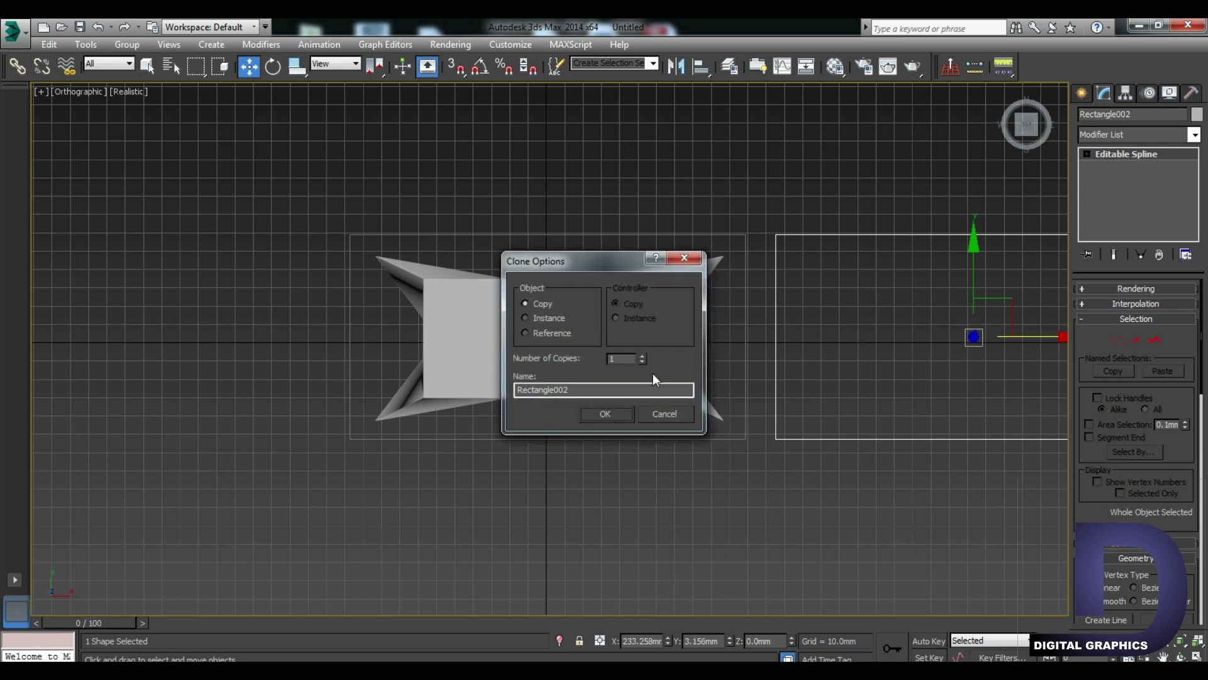
click(606, 415)
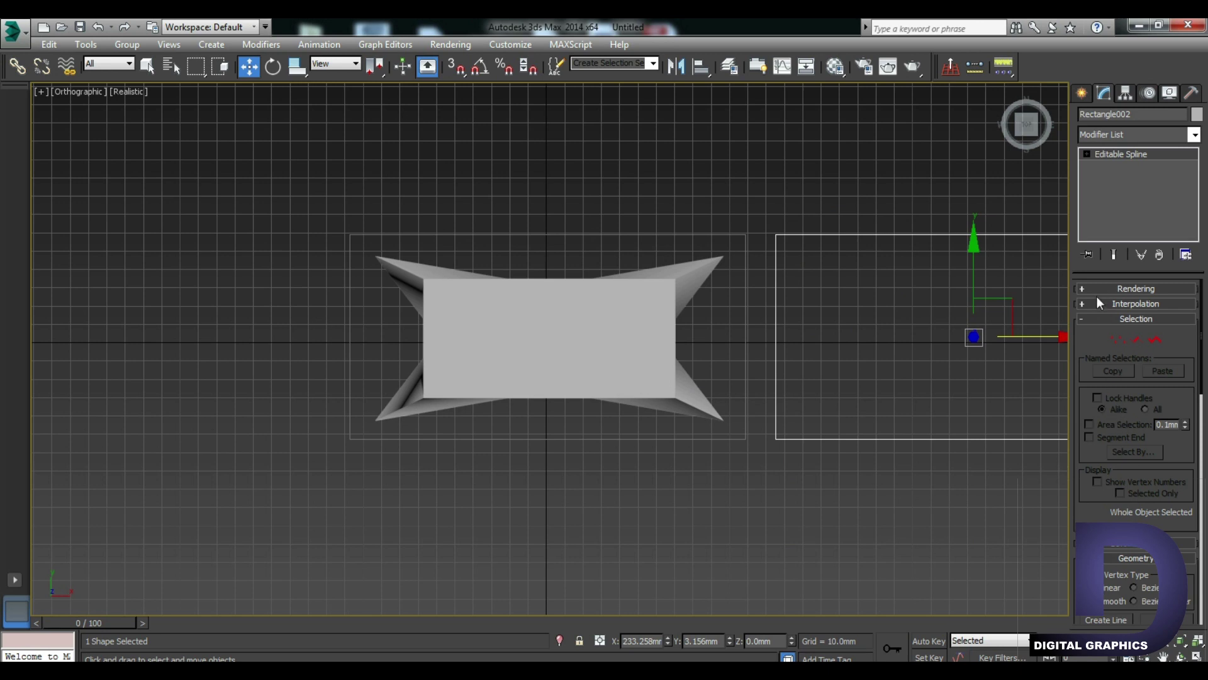
Attach the original rectangle to the Rectangle002 copy
click(1083, 318)
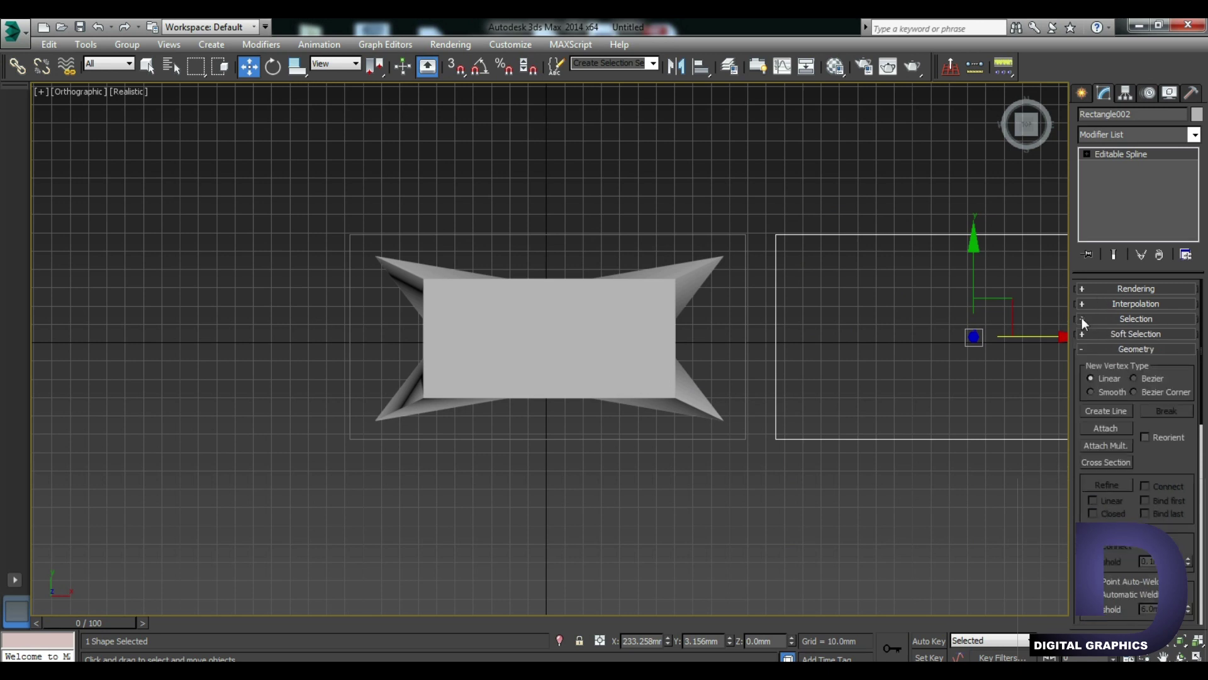
click(1110, 430)
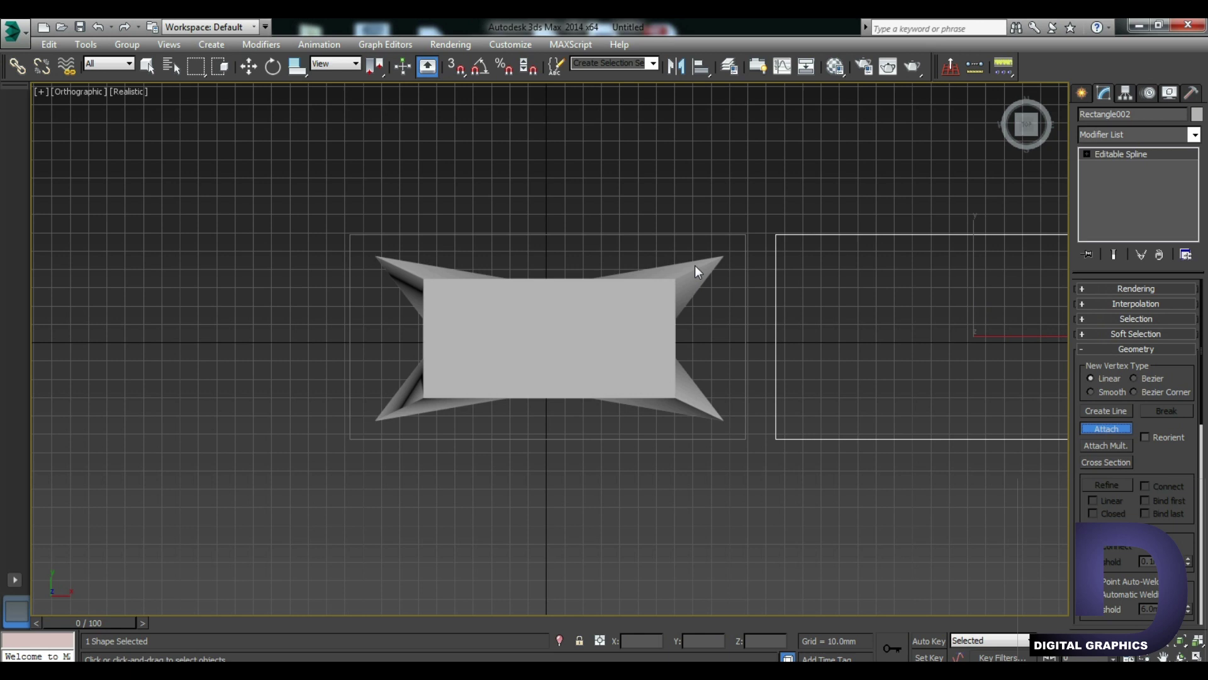
click(725, 247)
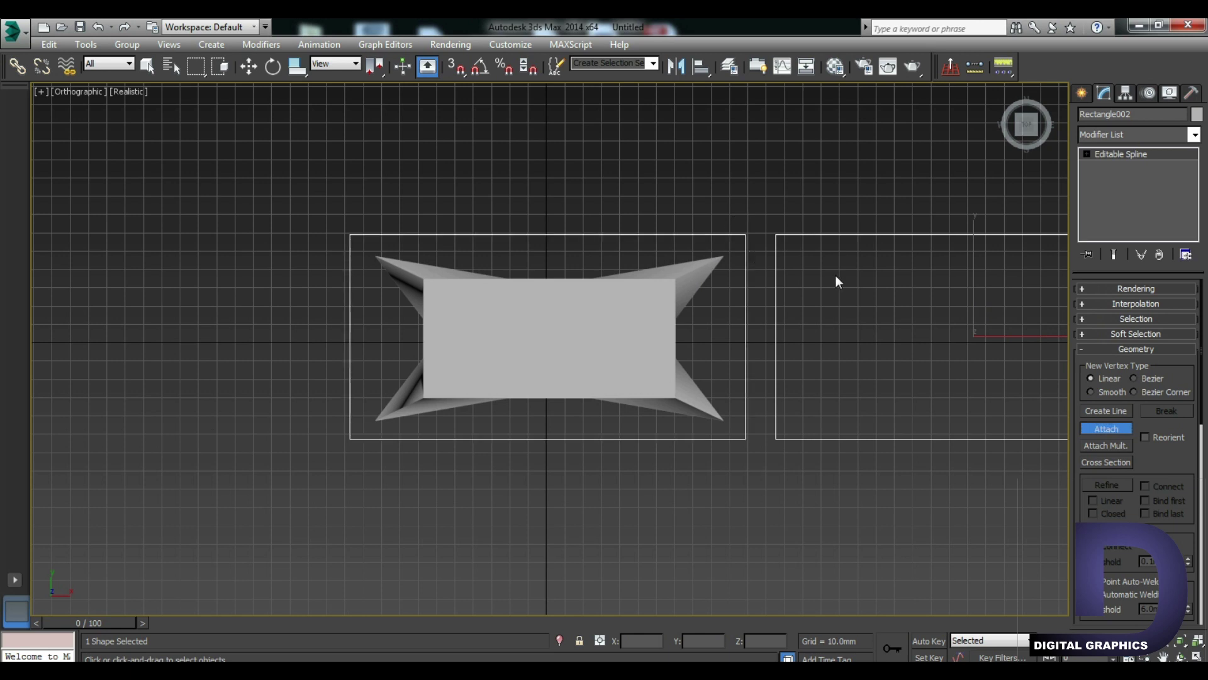
click(1109, 431)
Break all vertices of both rectangles, then return to the spline's top level
click(1087, 154)
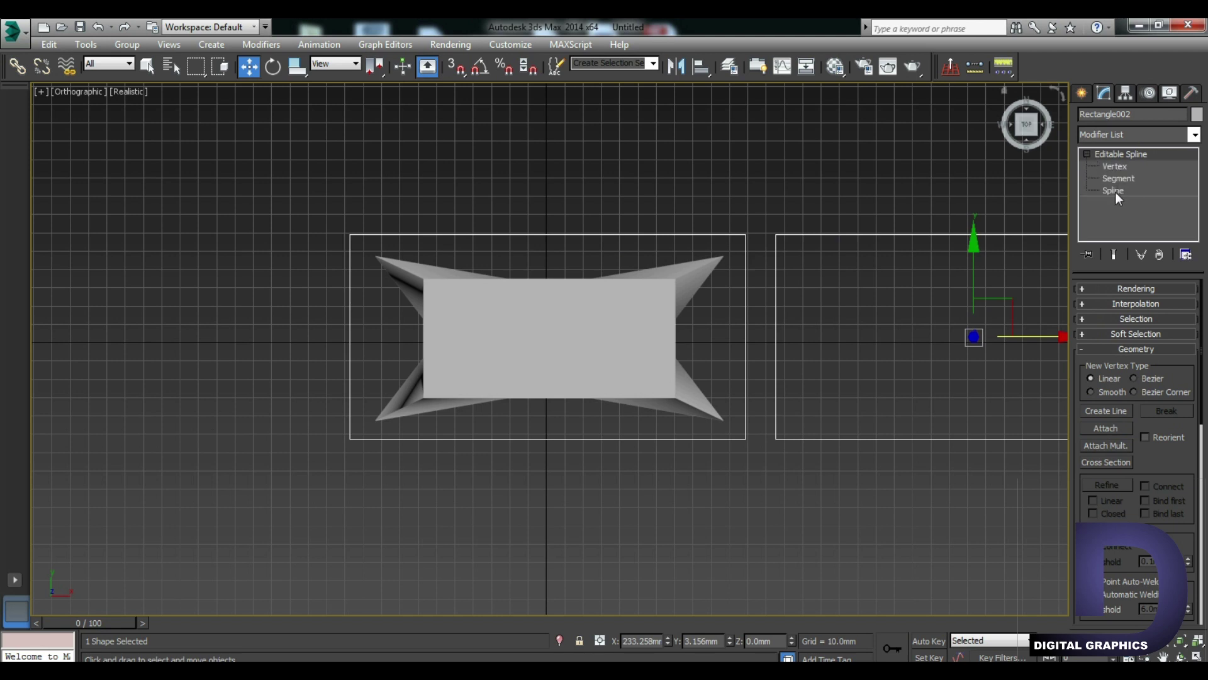
click(1119, 166)
middle_drag(864, 350, 688, 353)
scroll(688, 353, down, 3)
drag(351, 225, 871, 485)
click(1174, 411)
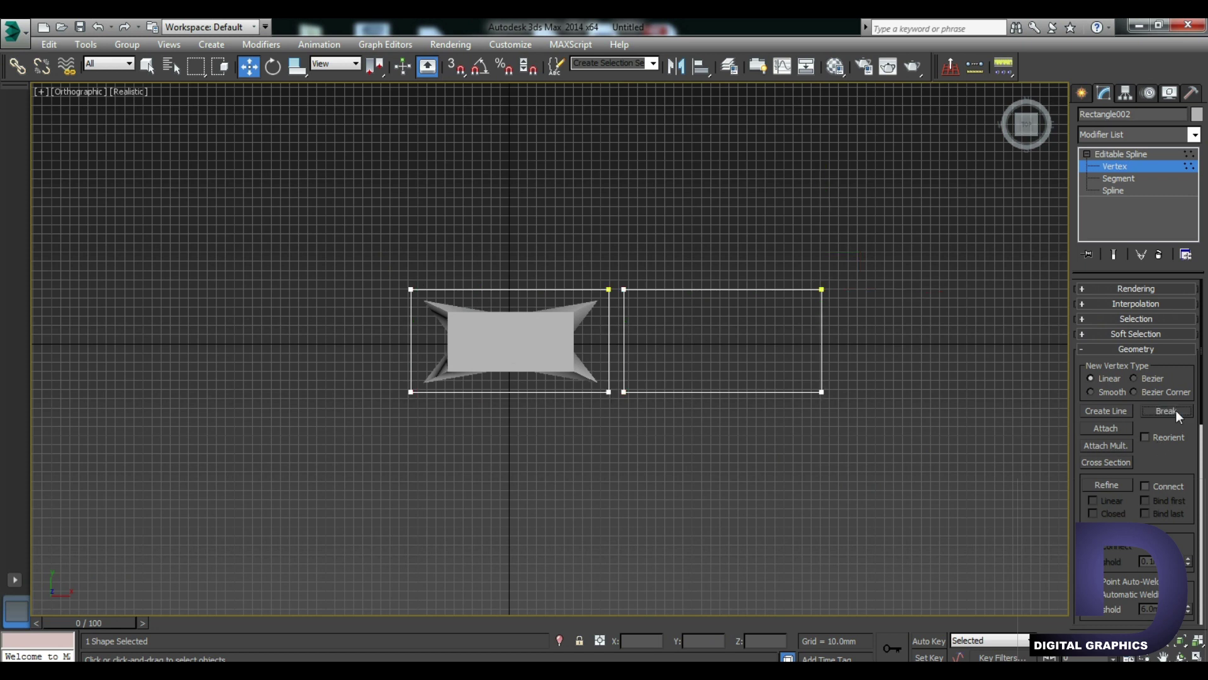
click(1113, 154)
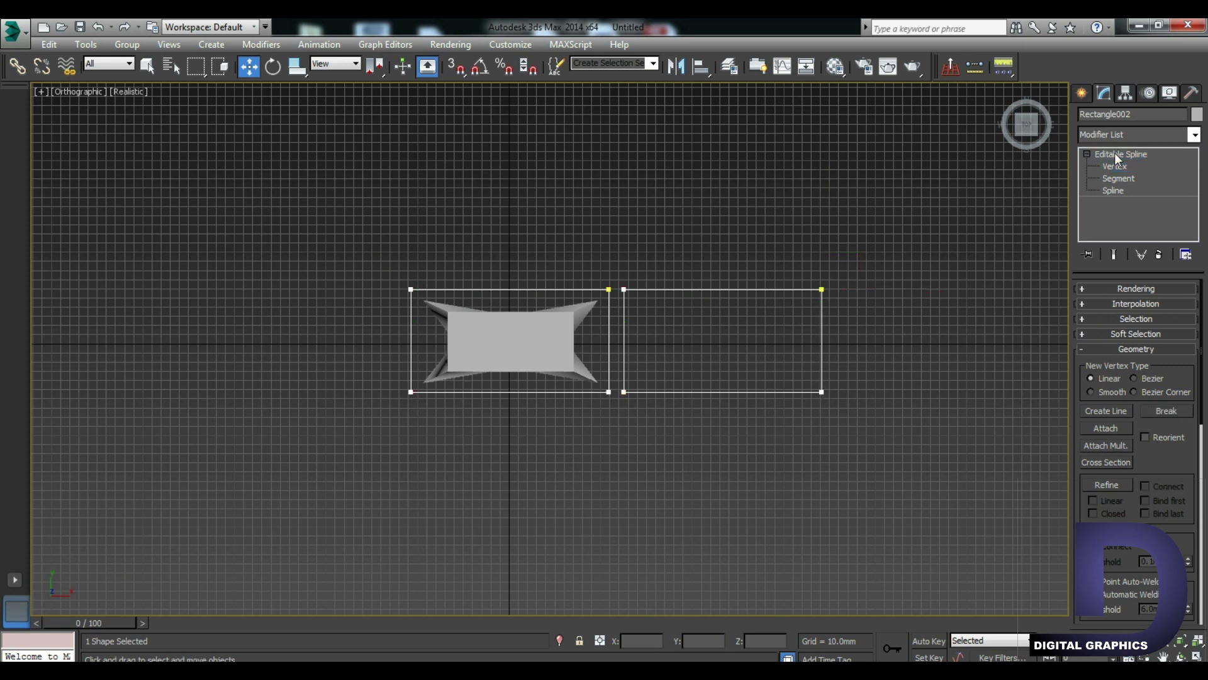
Add a Garment Maker modifier to Rectangle002 and expand its sub-object levels
click(1196, 135)
scroll(1190, 157, down, 10)
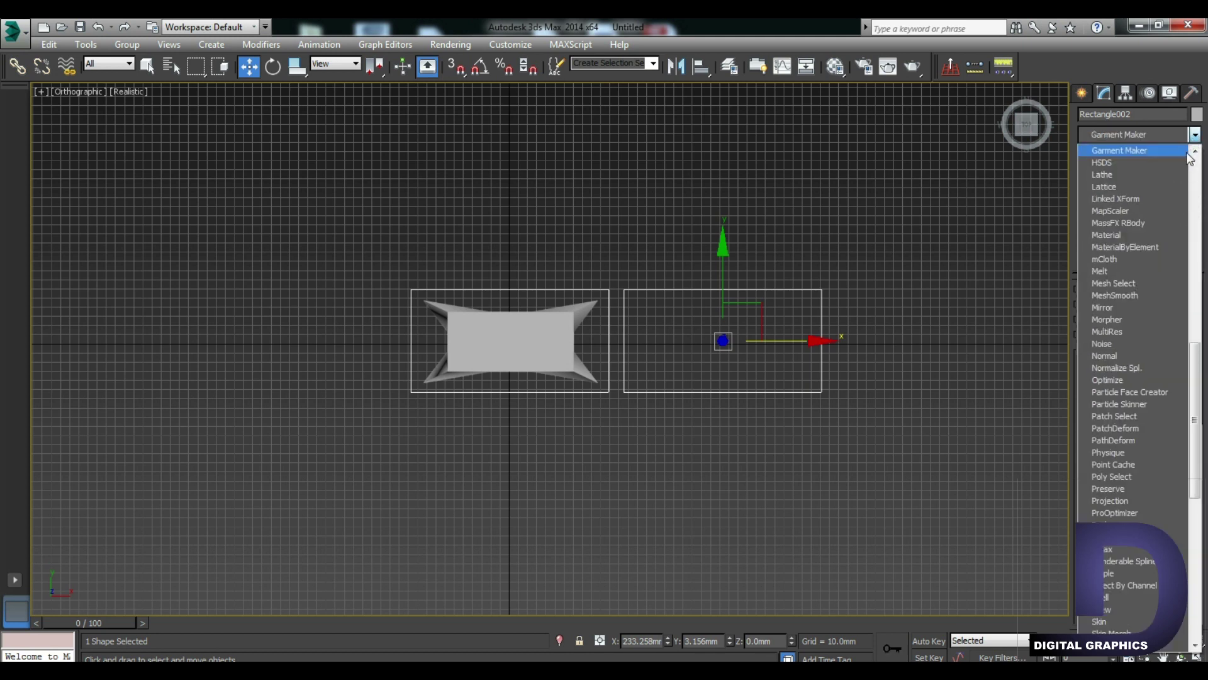
click(1121, 153)
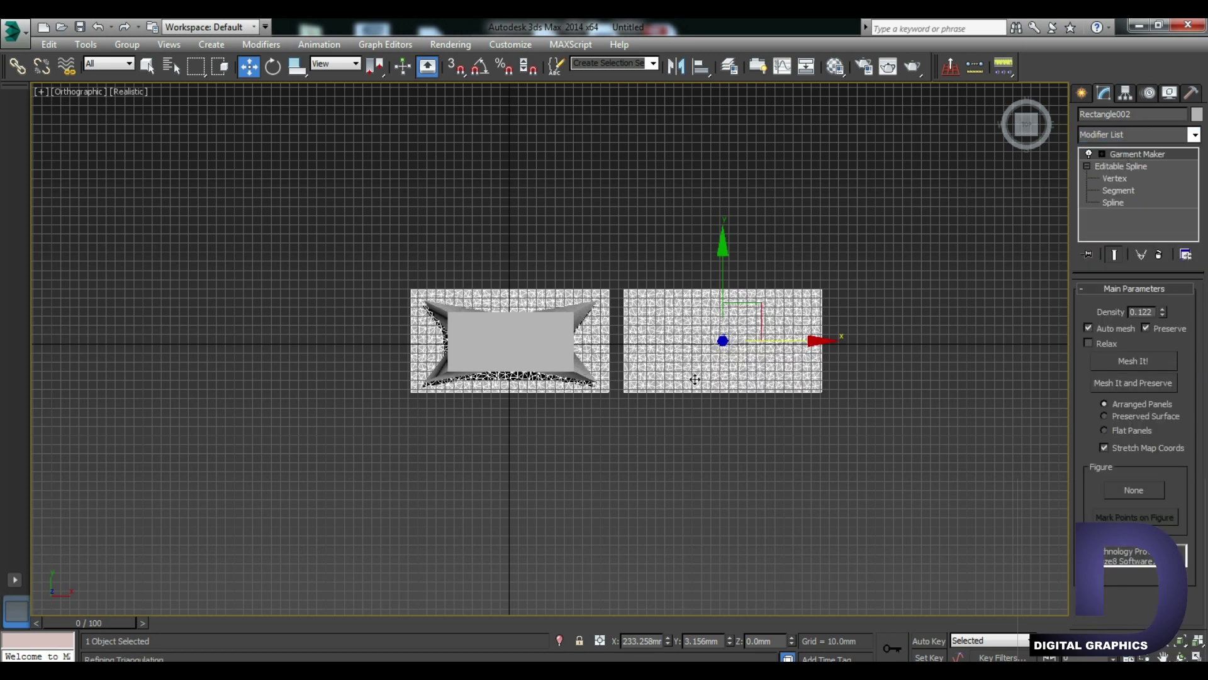
click(1102, 154)
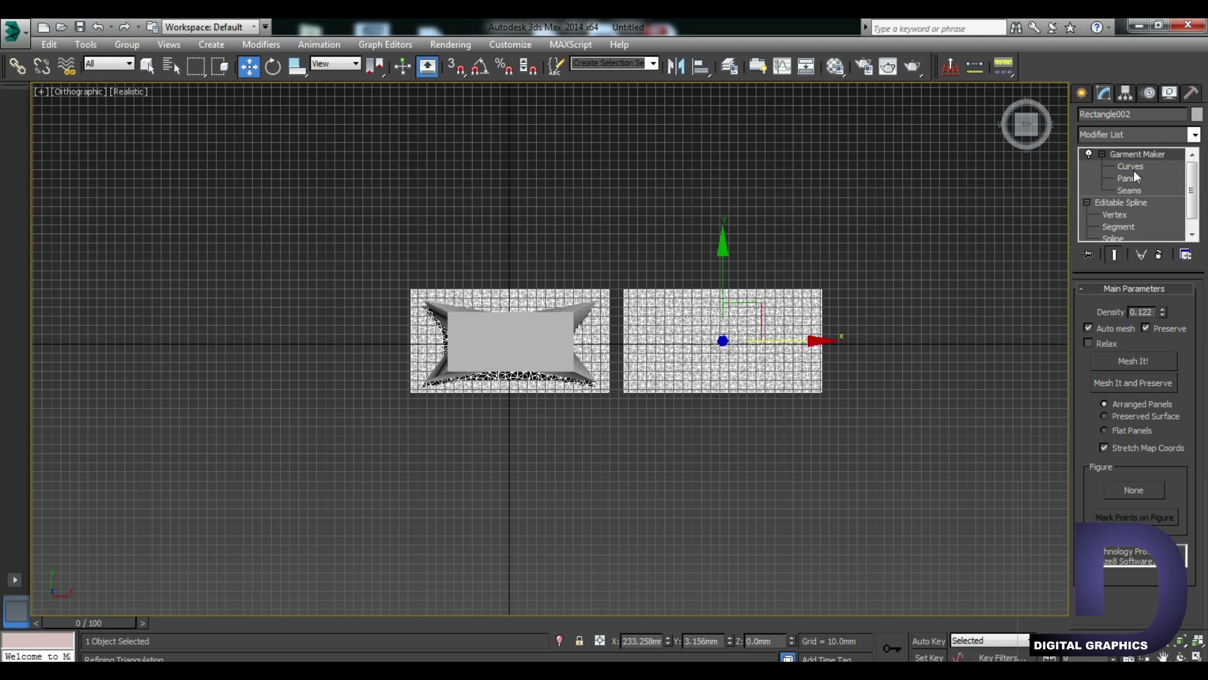
At Panels level, lift the right panel and align it over the left panel
click(1130, 179)
click(718, 359)
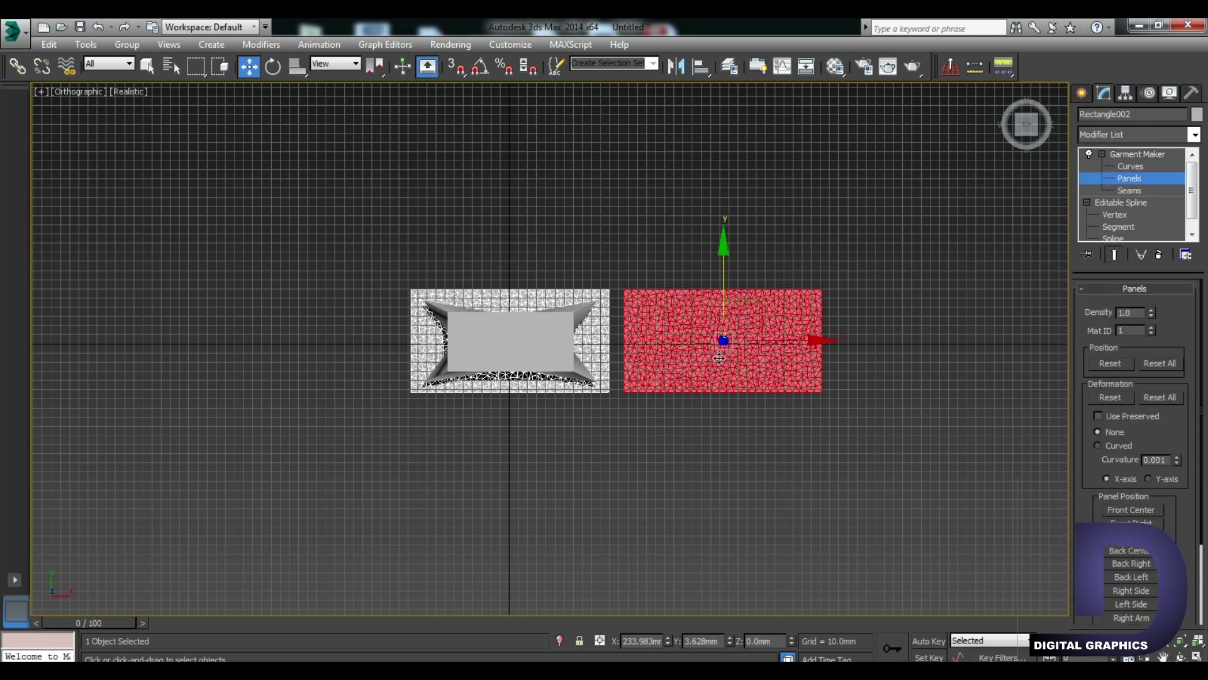
scroll(656, 353, up, 4)
alt+middle_drag(595, 449, 611, 330)
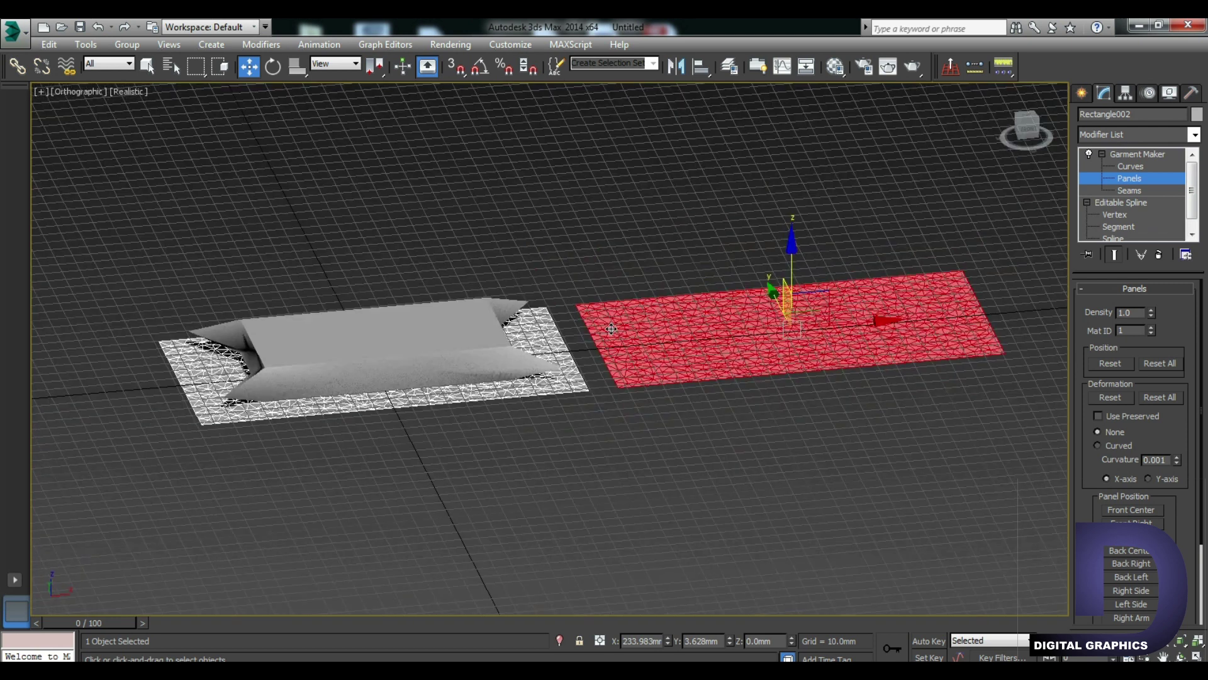
drag(795, 252, 792, 162)
drag(881, 231, 604, 284)
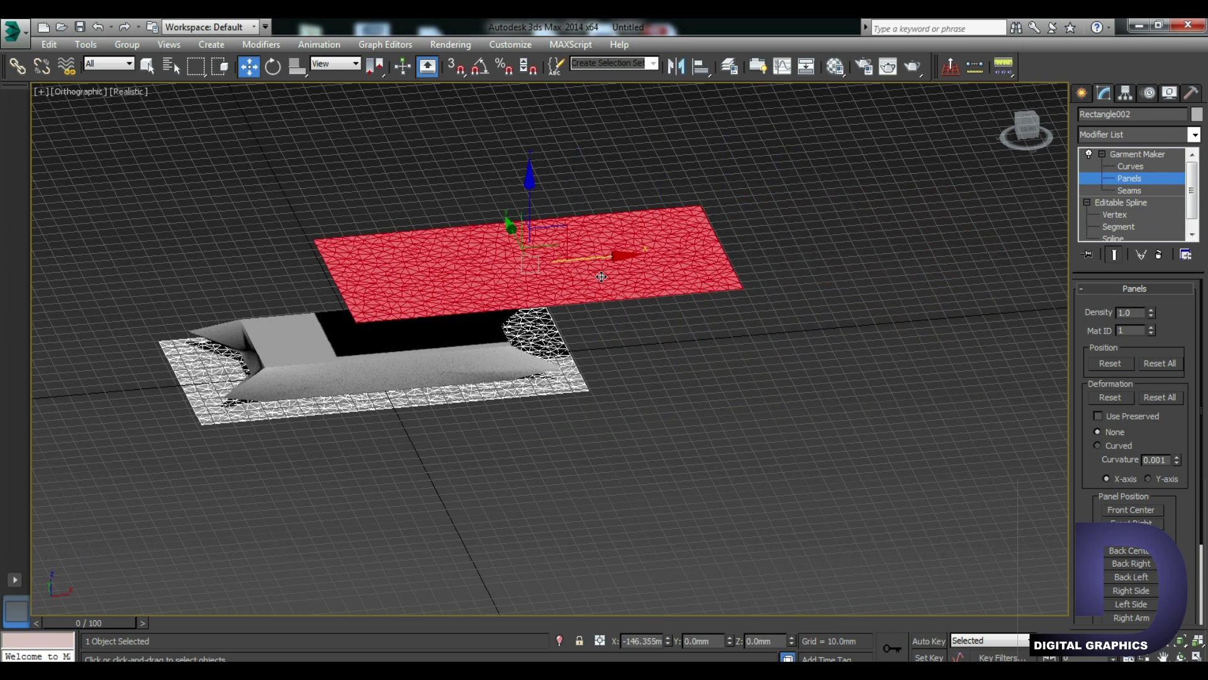
key(alt)
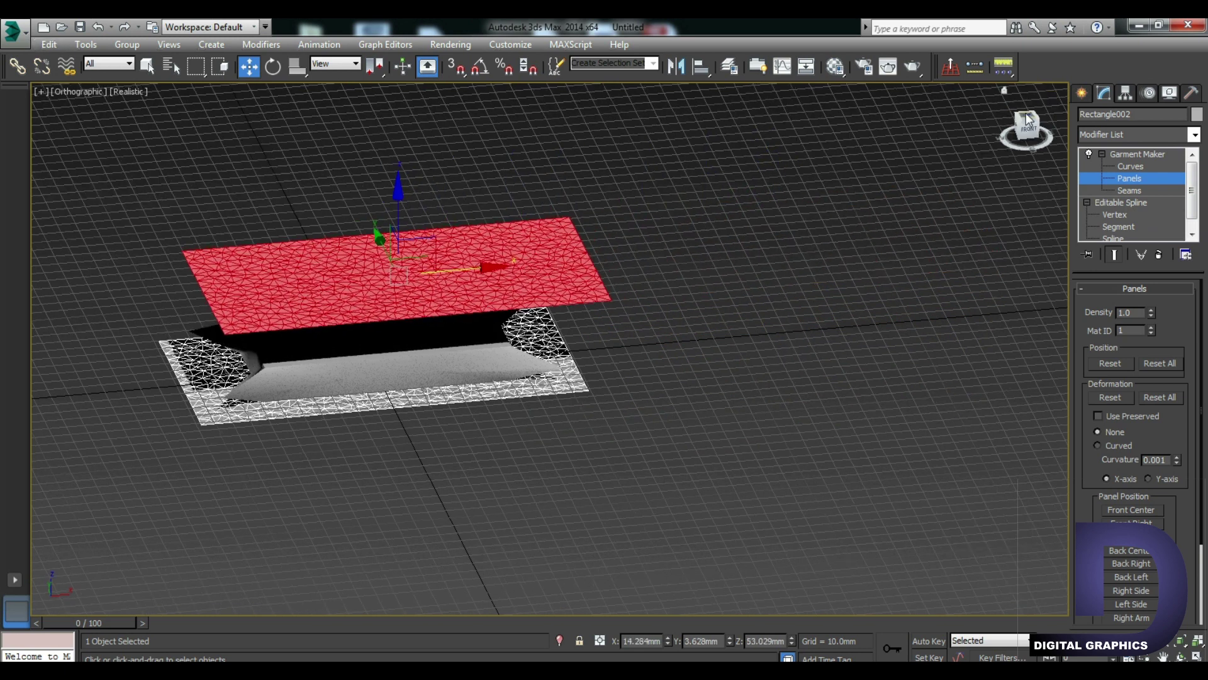
click(1027, 118)
drag(489, 347, 464, 353)
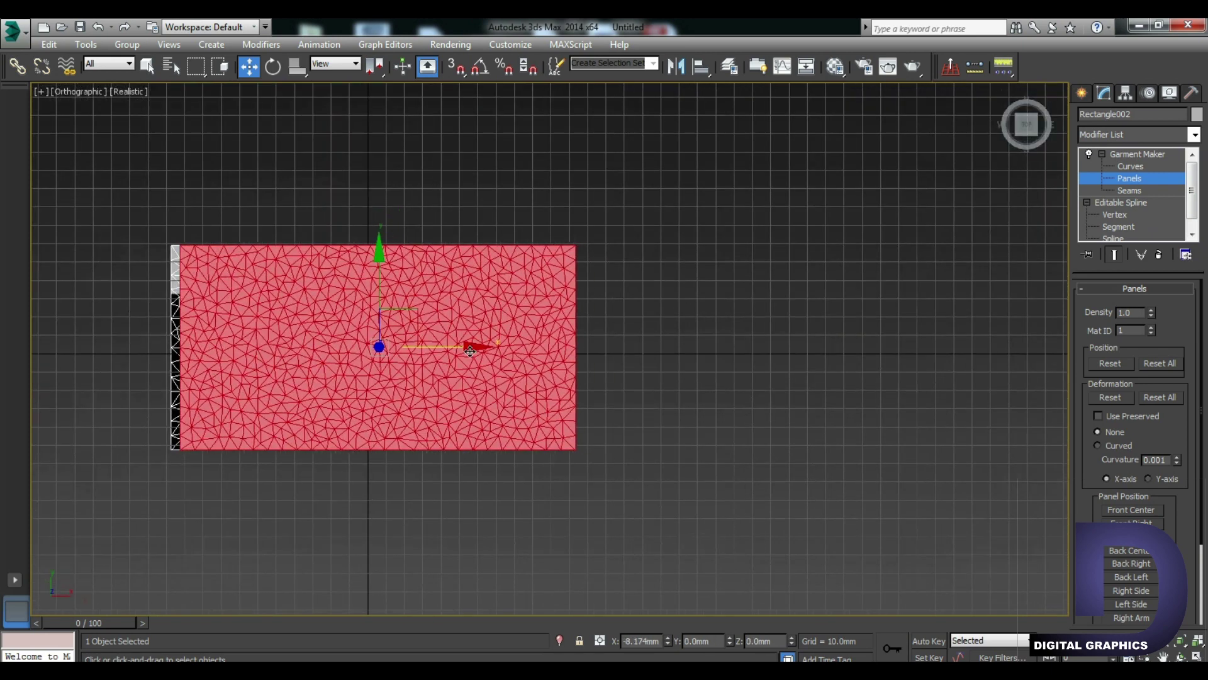
alt+middle_drag(439, 465, 435, 341)
mouse_move(425, 410)
alt+middle_down()
mouse_move(496, 382)
mouse_move(503, 365)
alt+middle_up()
Nudge the lower panel down and lower the upper panel closer to the pillow
click(185, 453)
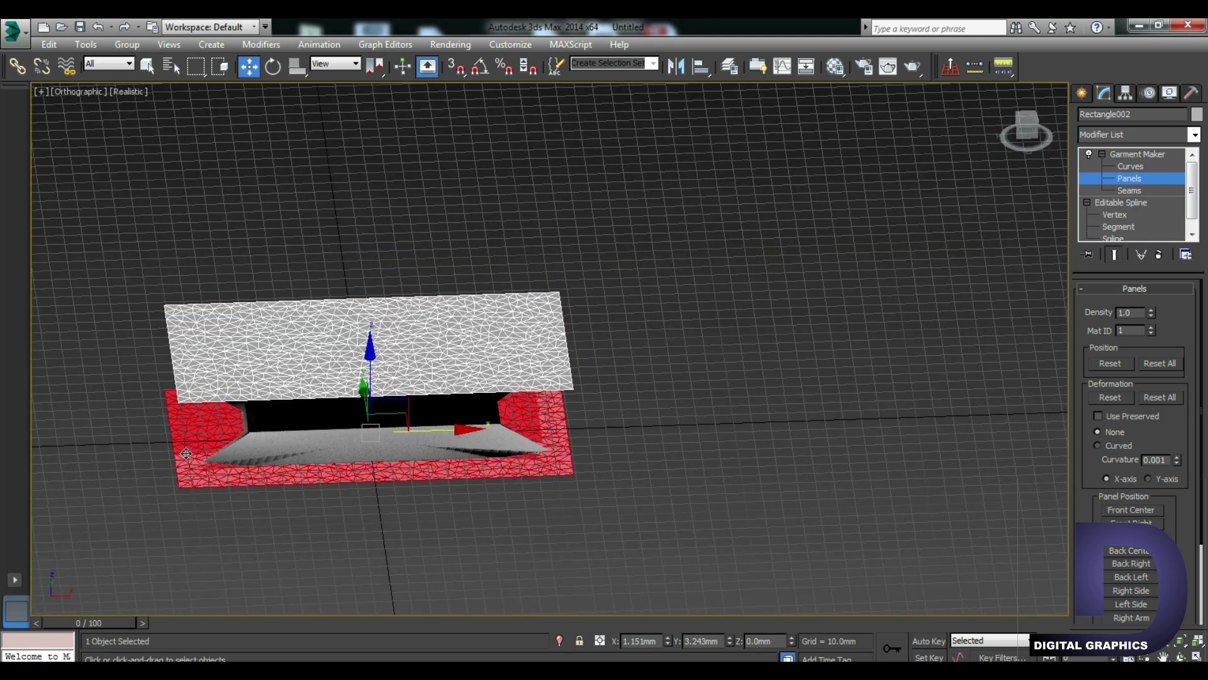
drag(370, 351, 370, 370)
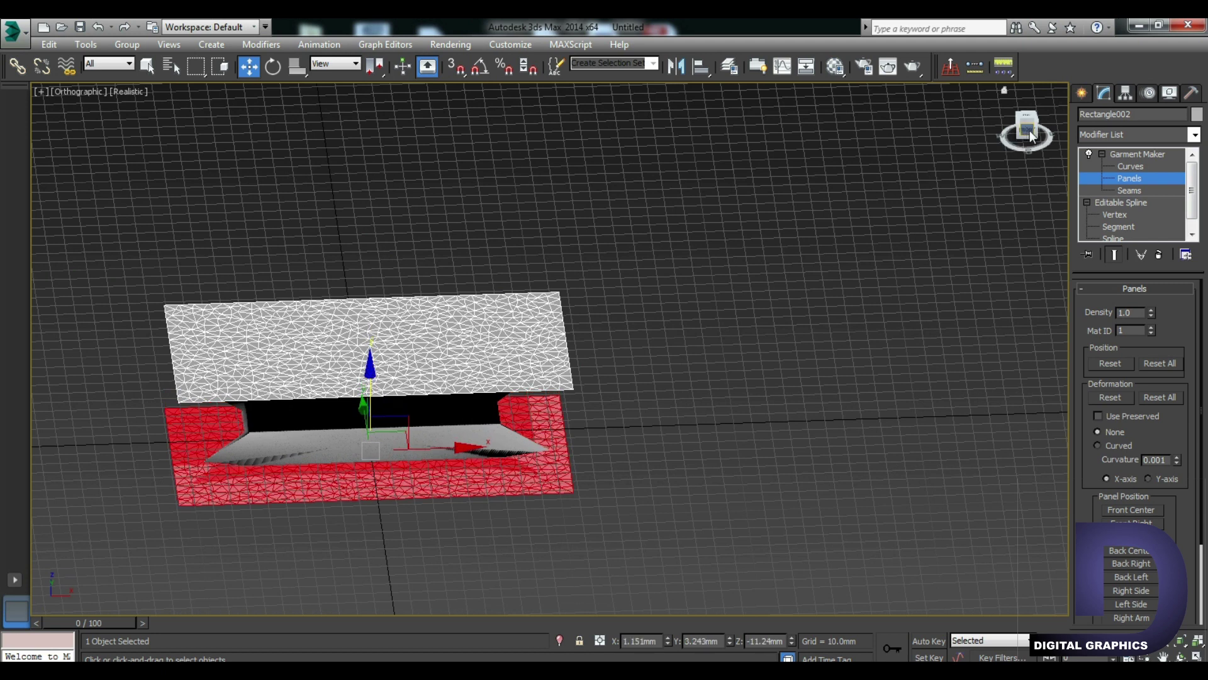
click(516, 338)
click(1027, 133)
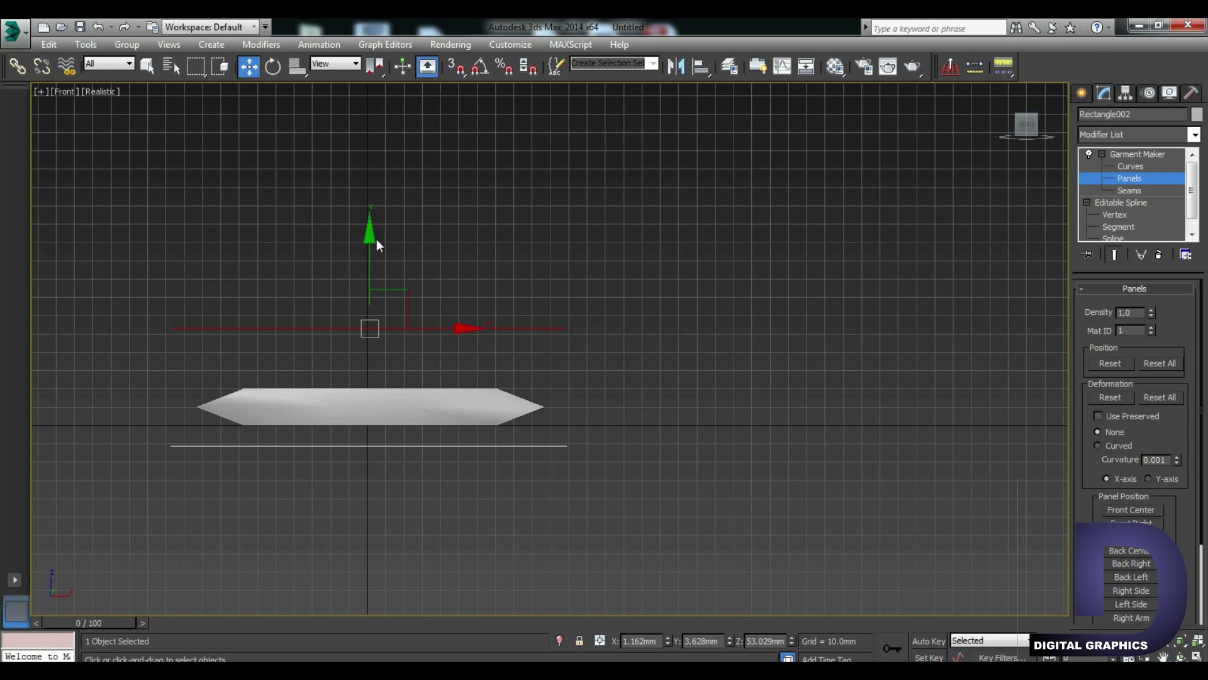
drag(377, 244, 377, 258)
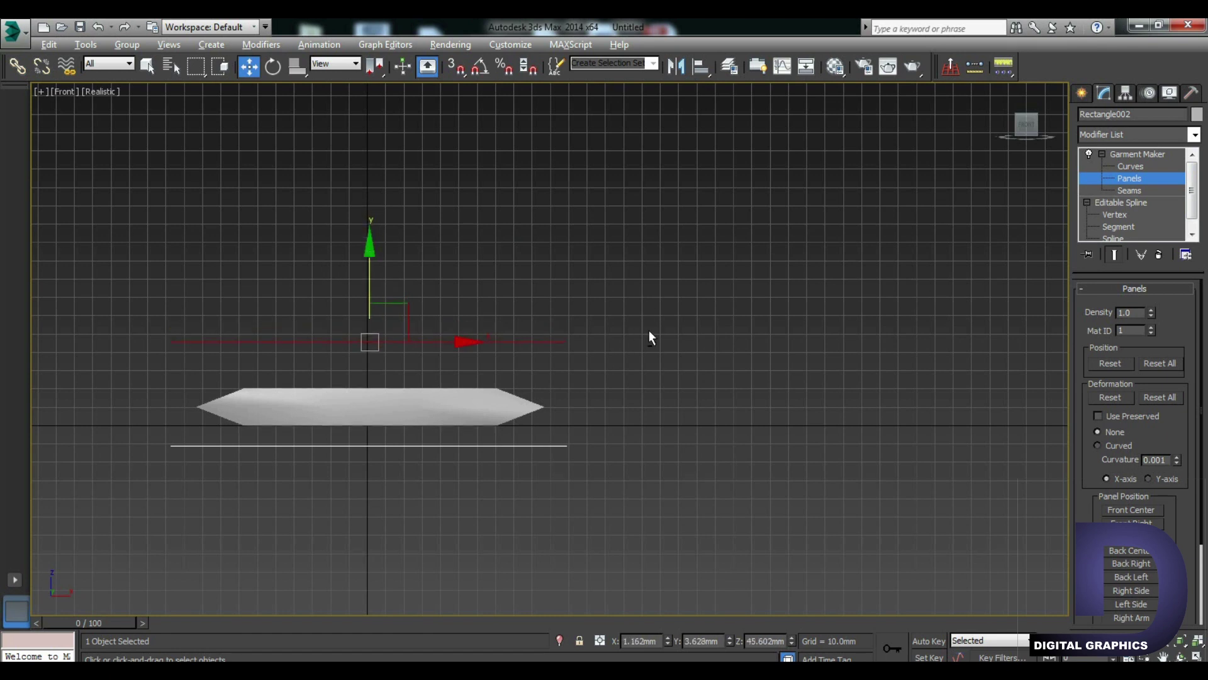
alt+middle_drag(650, 338, 655, 412)
alt+middle_drag(603, 364, 617, 392)
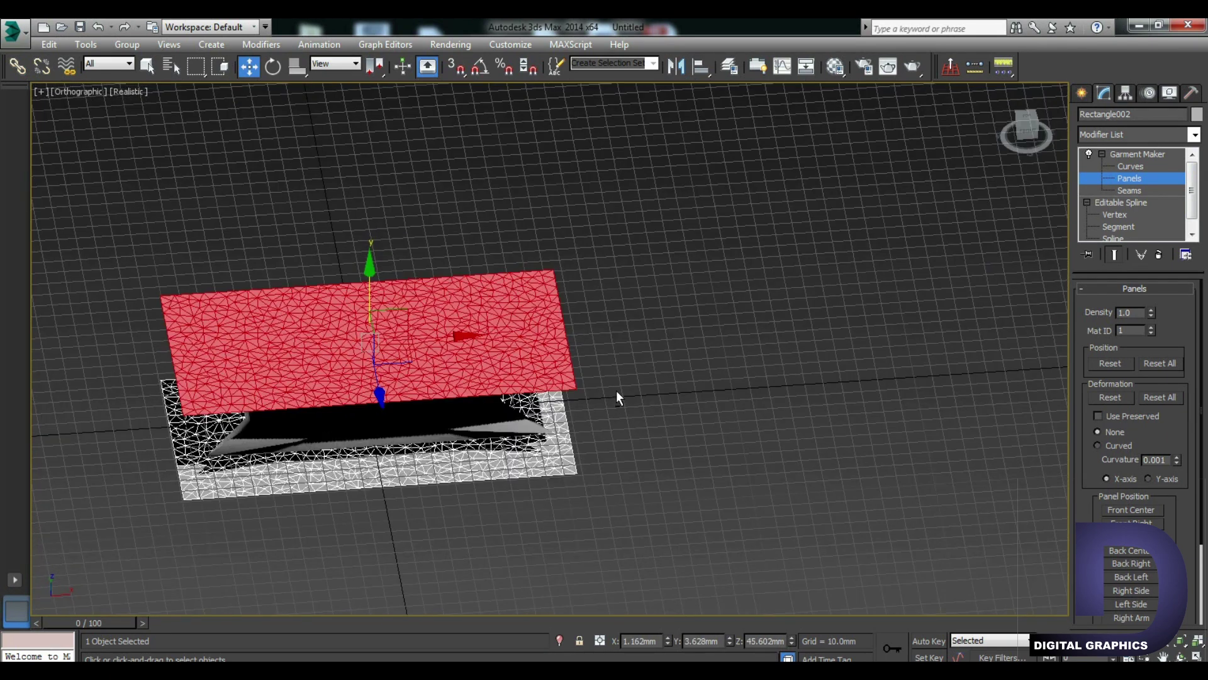
click(1142, 156)
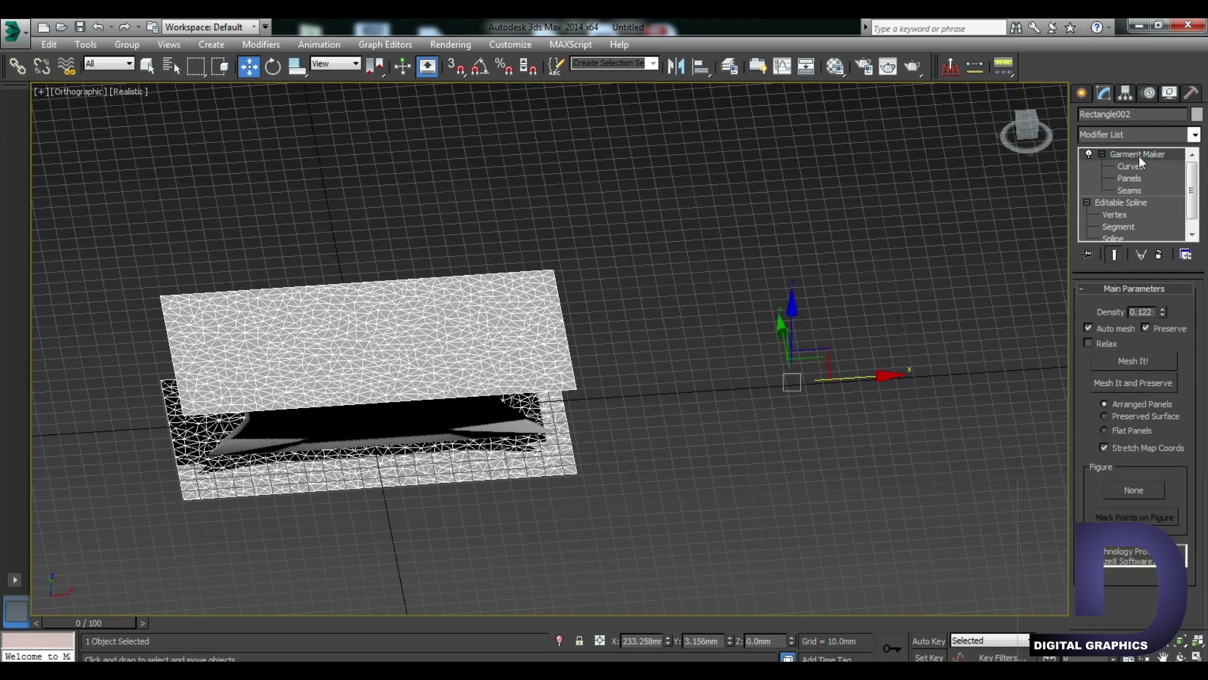
Browse the Modifier List, then return to Garment Maker's Panels sub-object level
click(1194, 139)
scroll(1136, 295, down, 3)
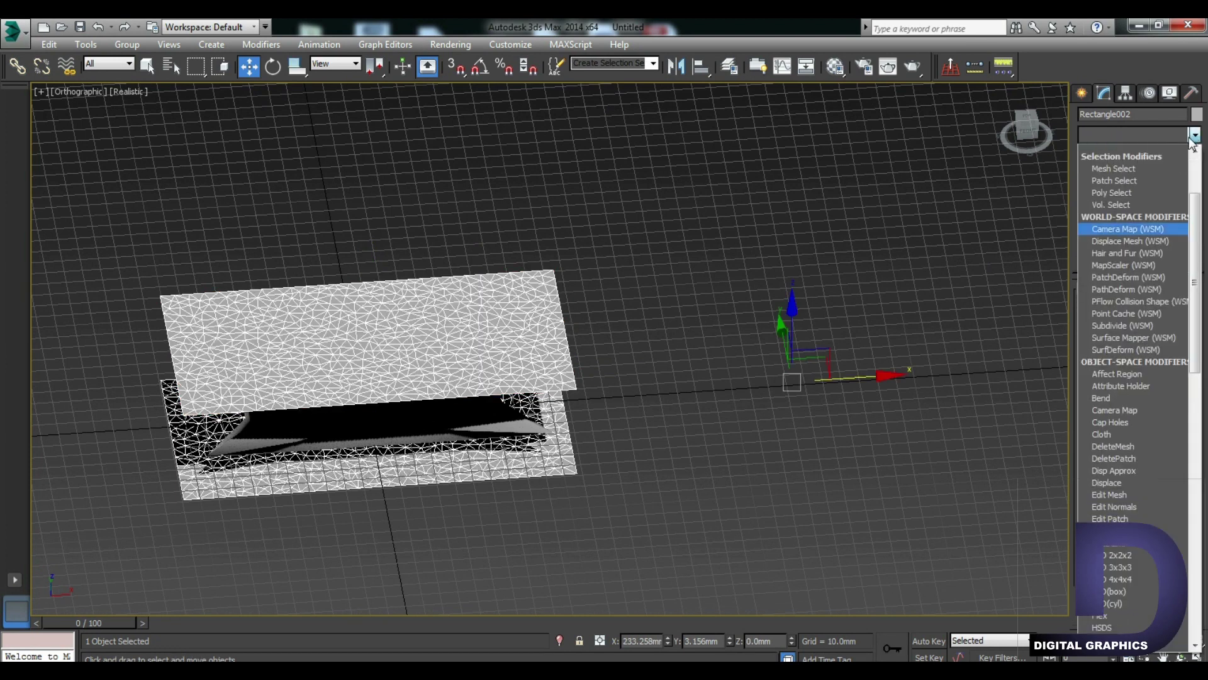
scroll(1136, 264, down, 3)
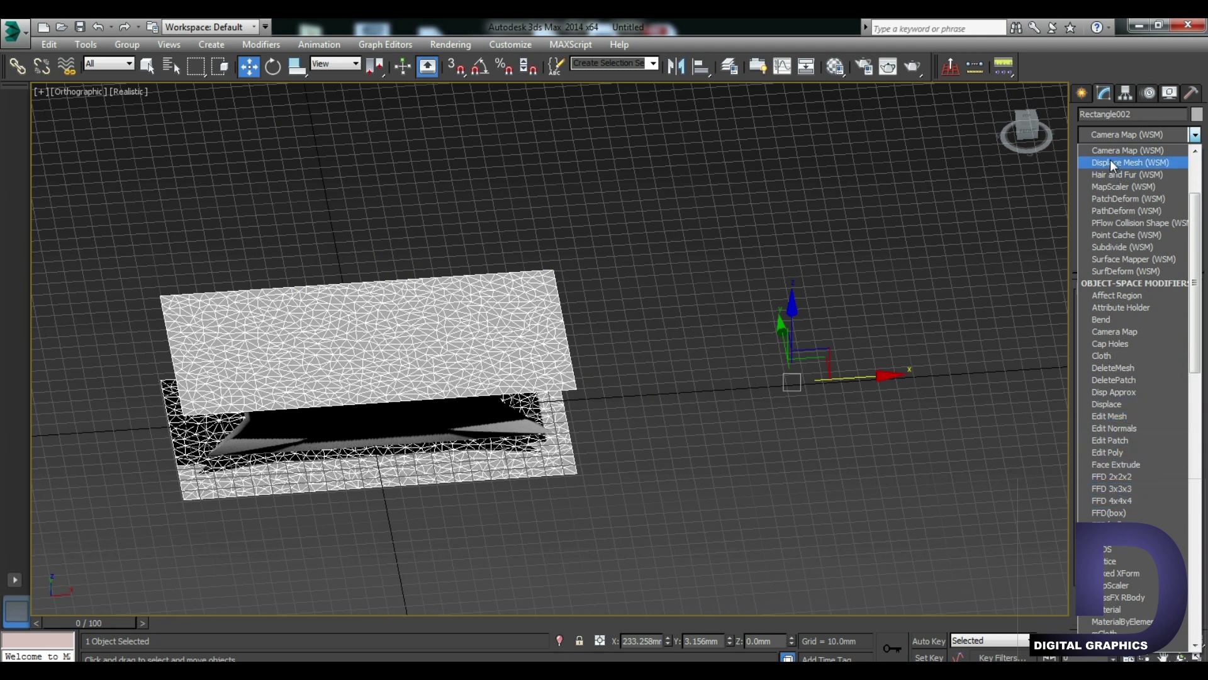
scroll(1111, 160, down, 5)
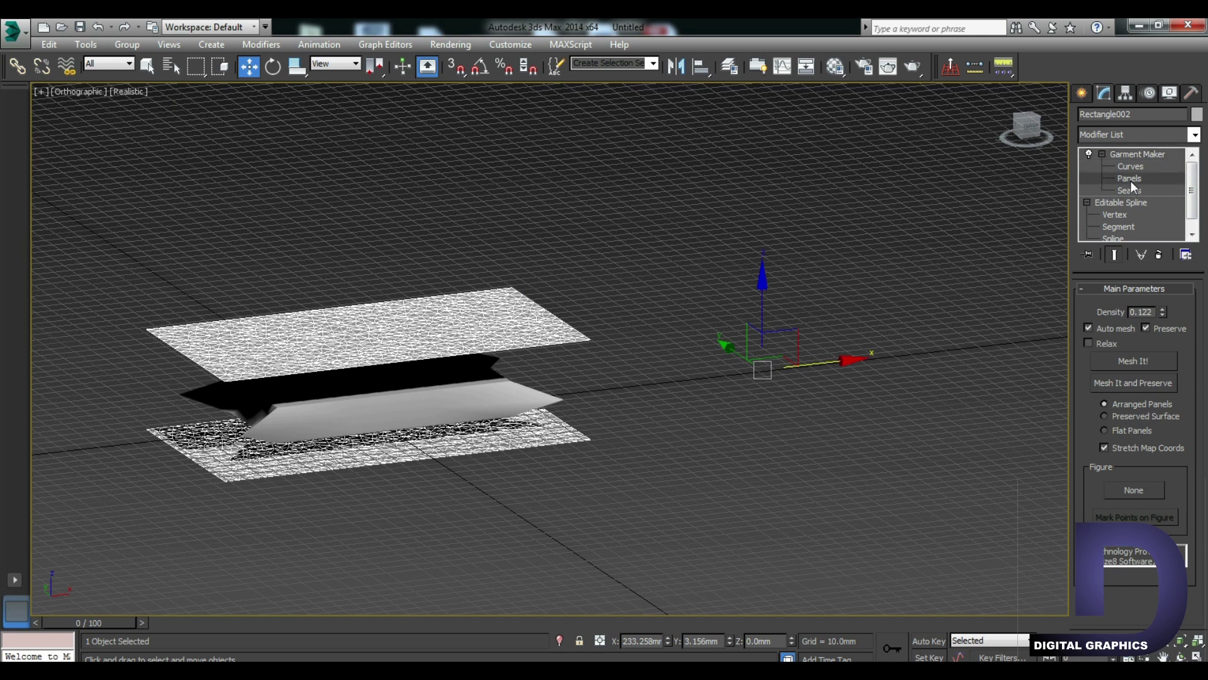
click(1129, 178)
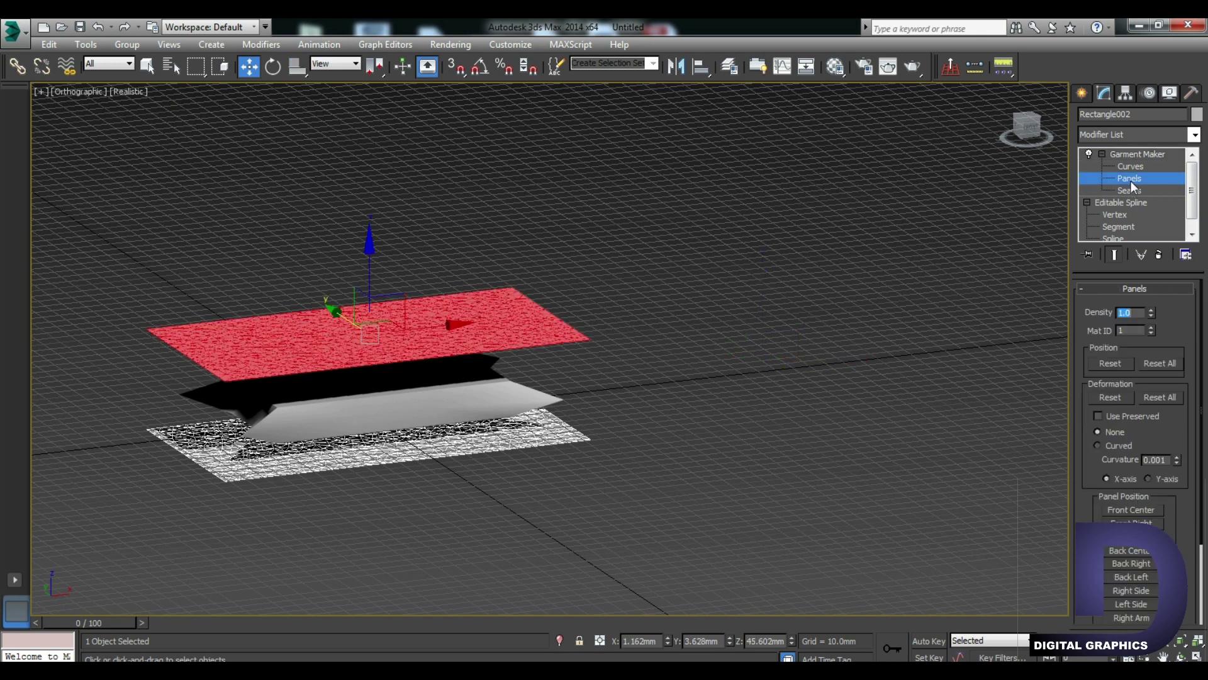
At Seams level, sew the panels' matching front edges and short side edges together
click(1135, 191)
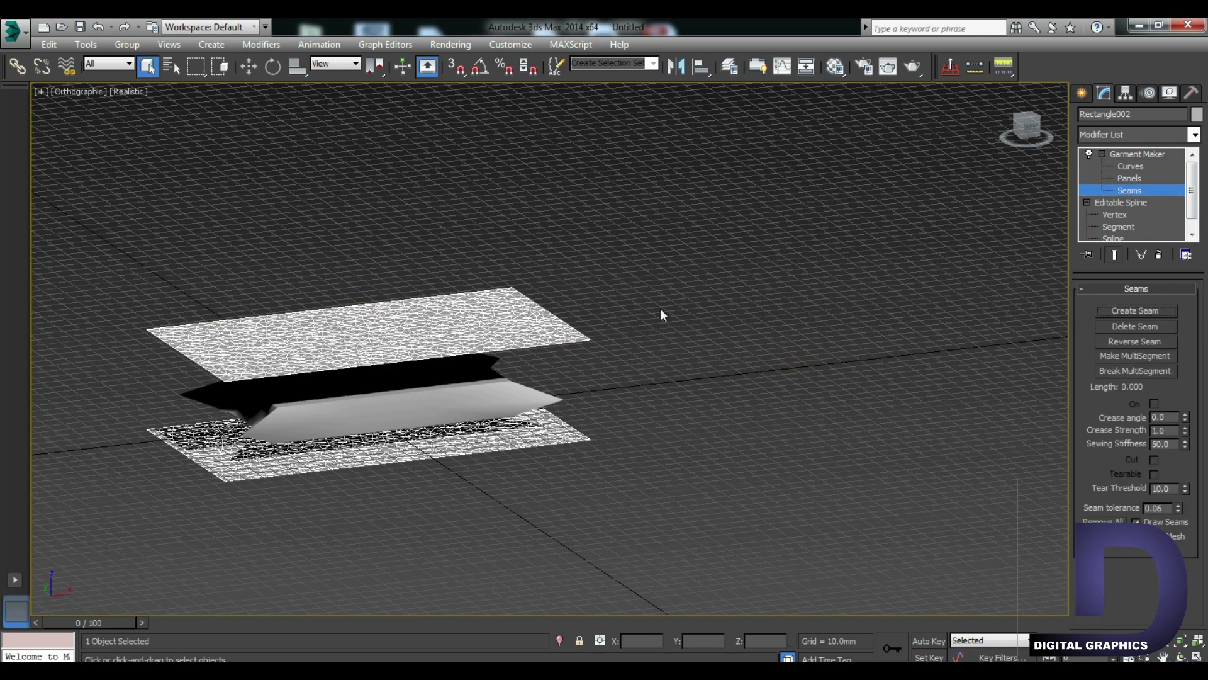
click(476, 355)
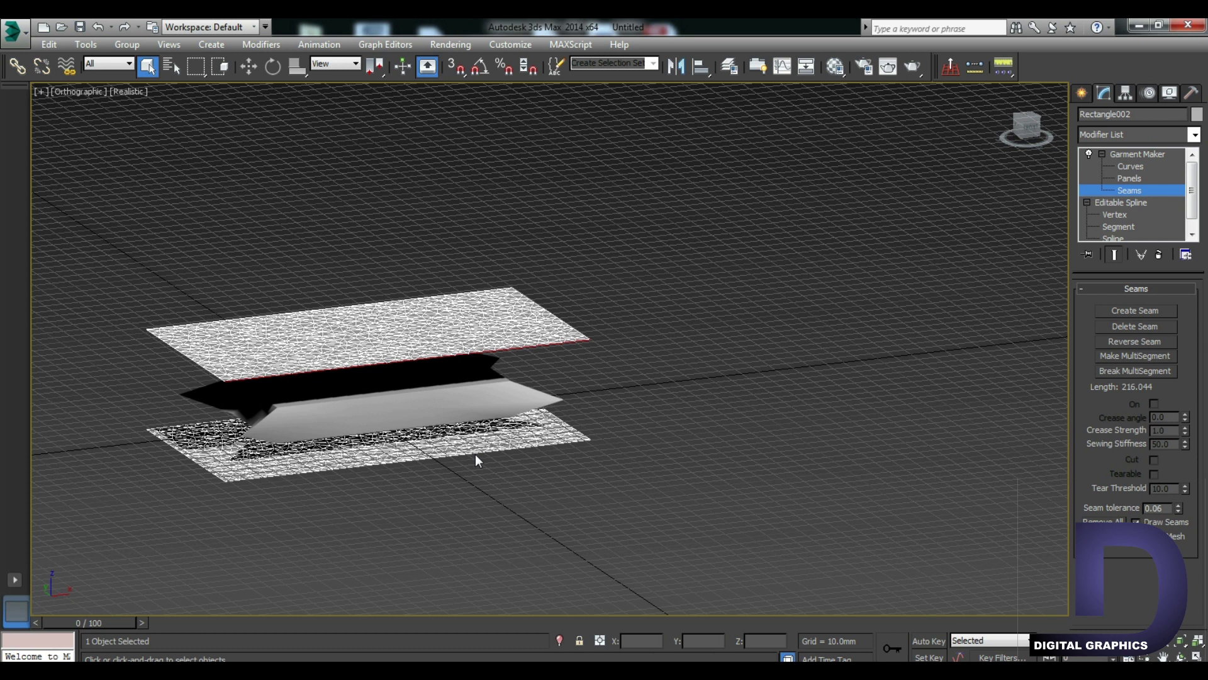
ctrl+click(477, 454)
click(1123, 310)
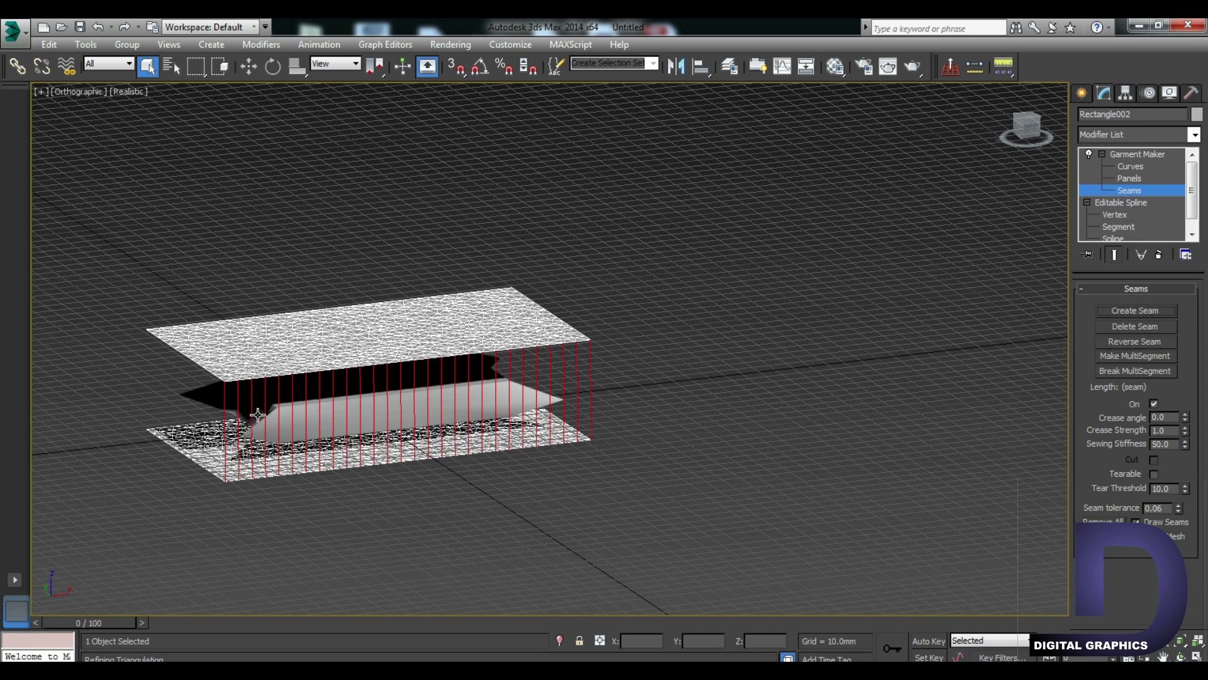
mouse_move(229, 414)
alt+middle_down()
mouse_move(294, 413)
mouse_move(278, 376)
alt+middle_up()
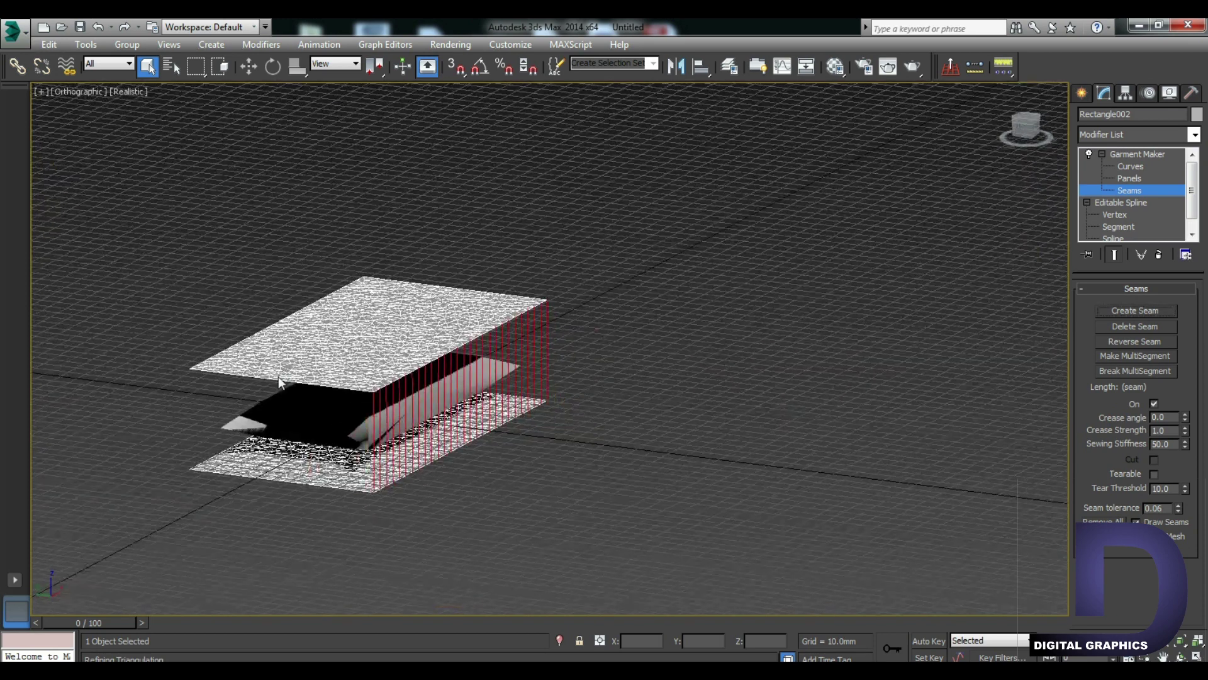
click(271, 379)
ctrl+click(268, 478)
click(1123, 313)
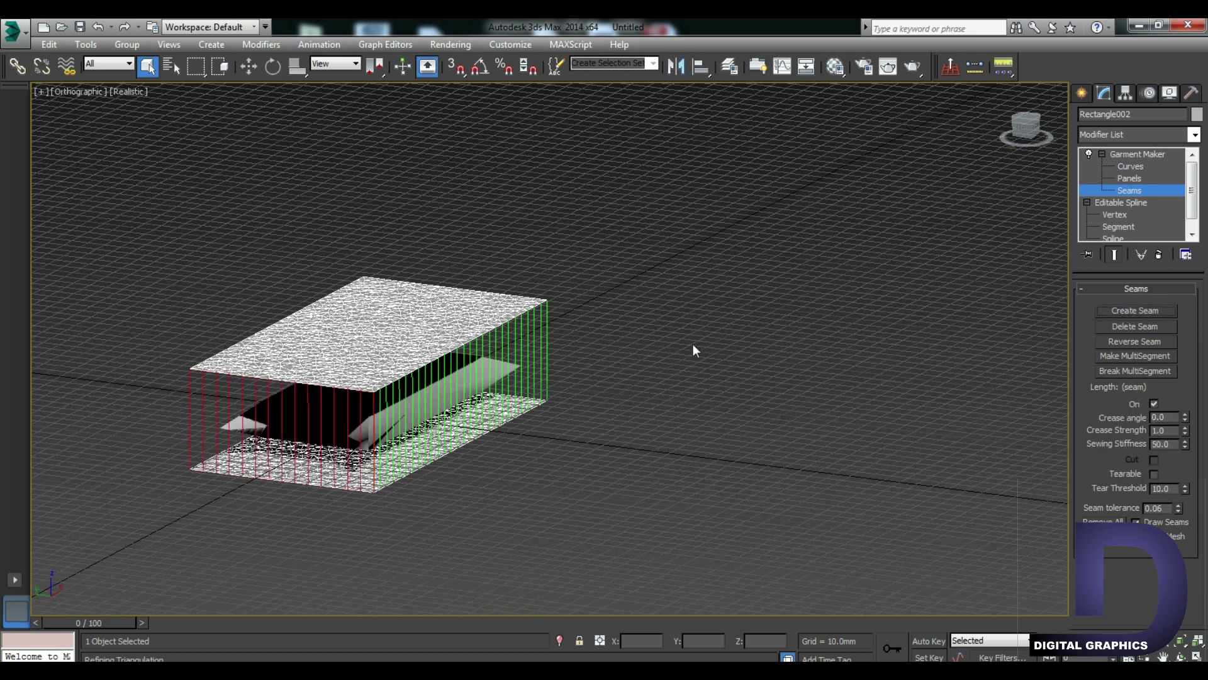
Select another matching pair of upper and lower panel front edges
alt+middle_drag(307, 463, 380, 380)
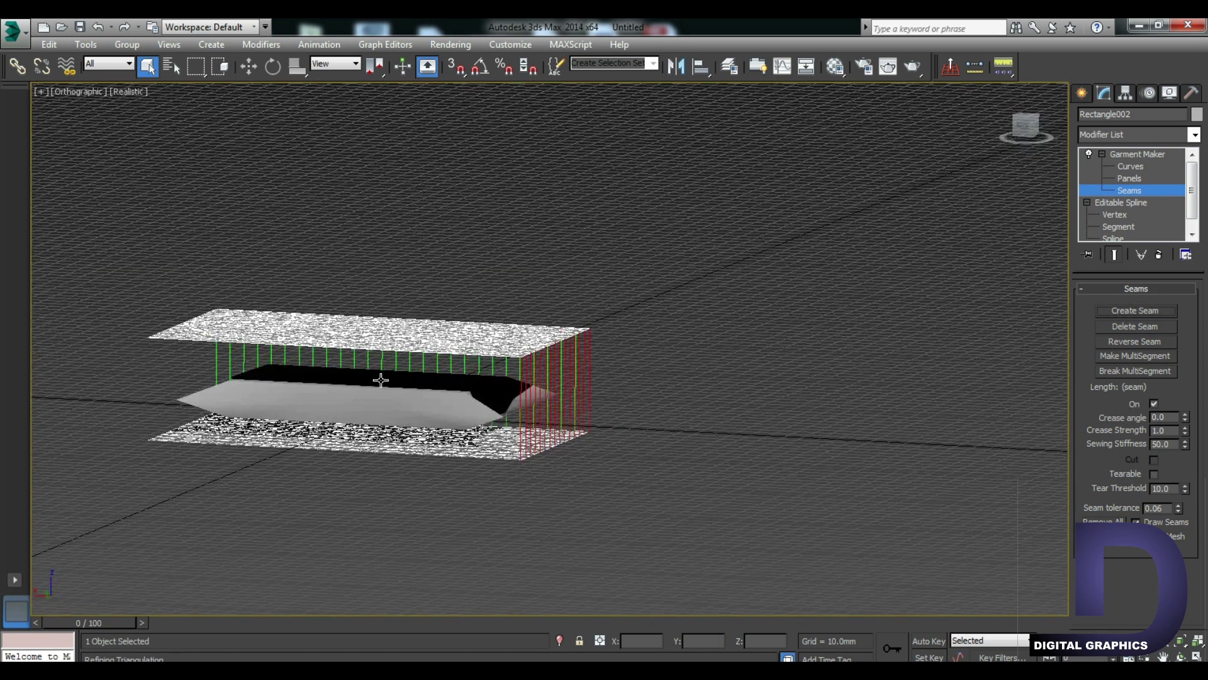
click(387, 350)
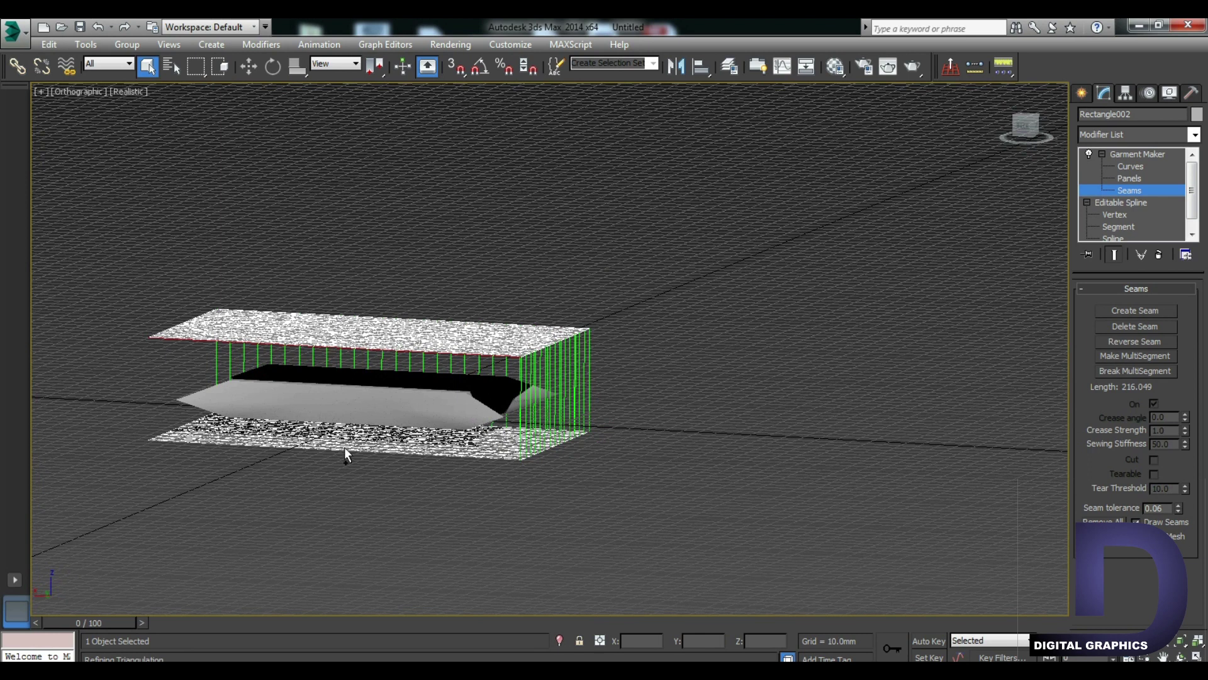
ctrl+click(345, 458)
scroll(315, 450, up, 2)
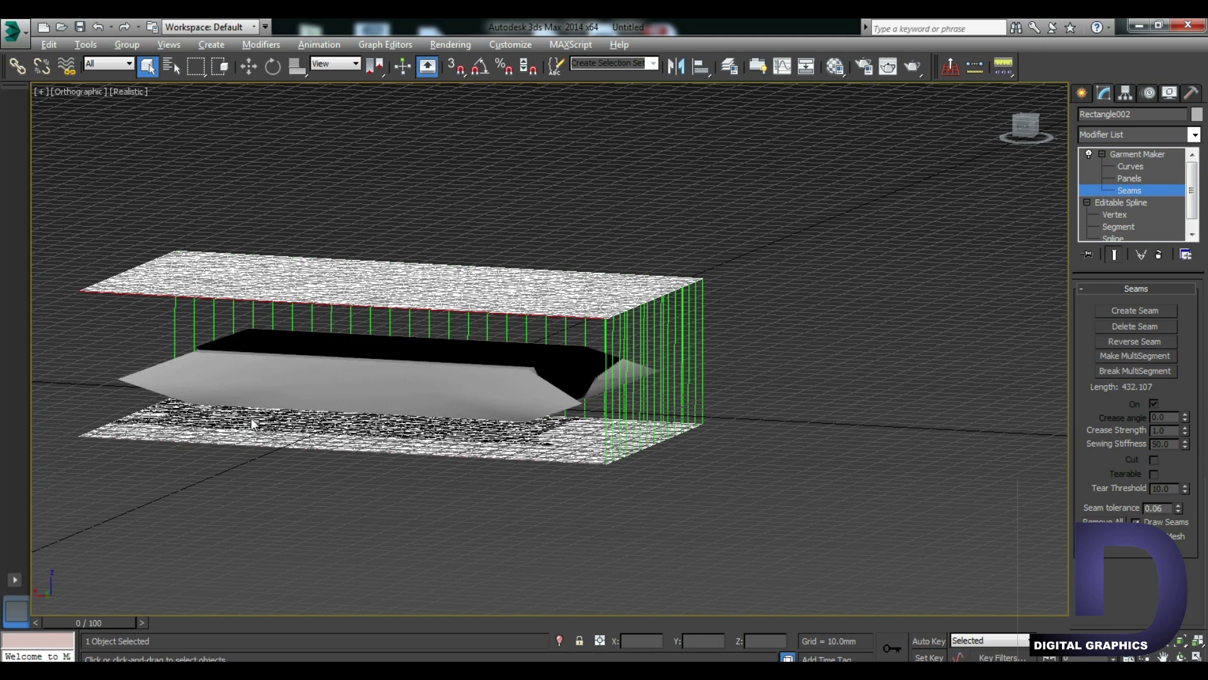
alt+middle_drag(234, 432, 355, 440)
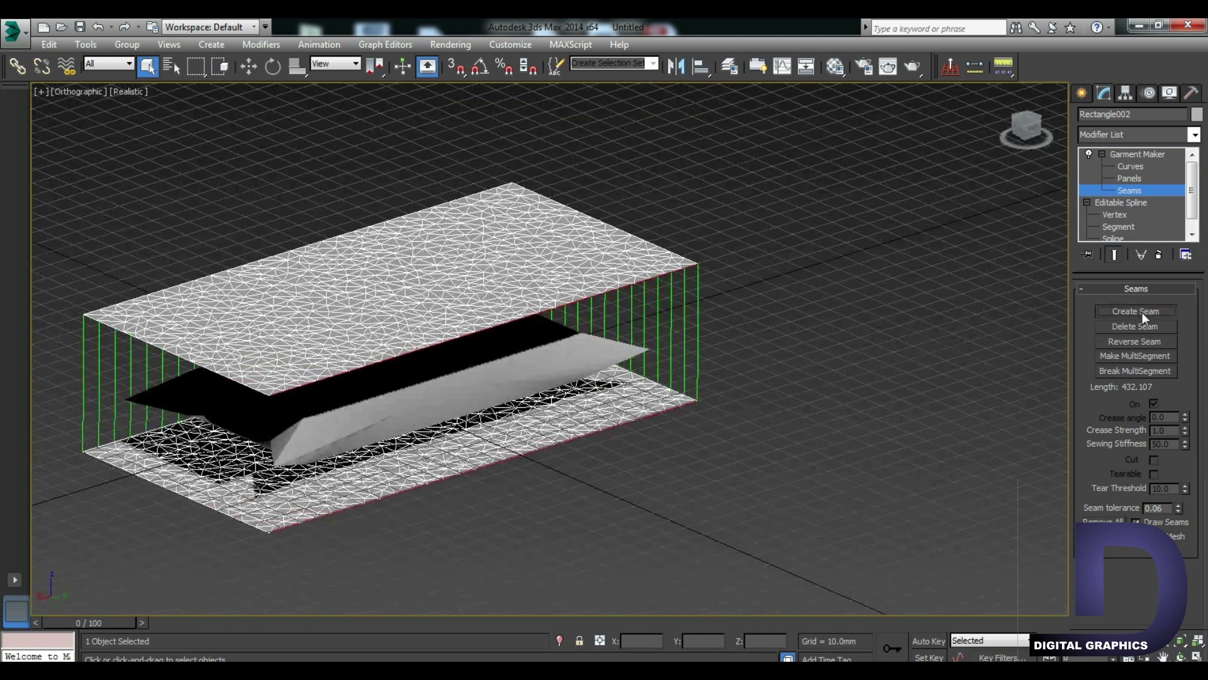
Seam the front edges and the last open side edge pair, then orbit to check
click(1142, 312)
alt+middle_drag(296, 513, 341, 489)
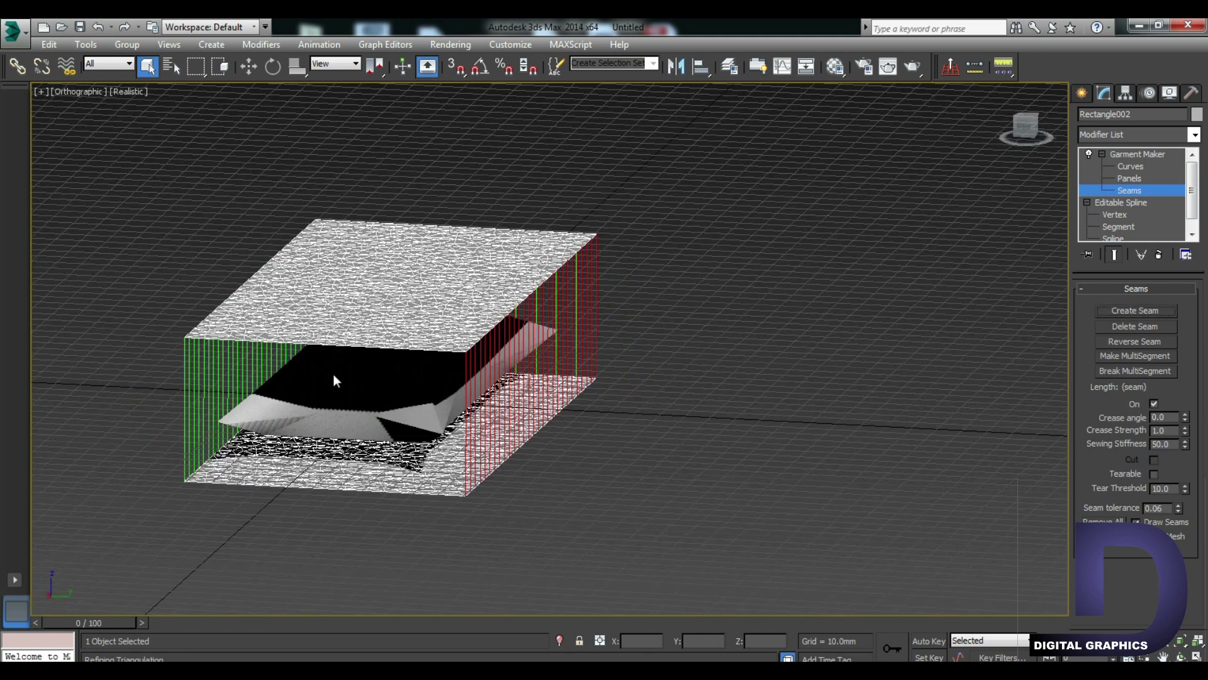
click(352, 345)
click(349, 489)
click(1158, 311)
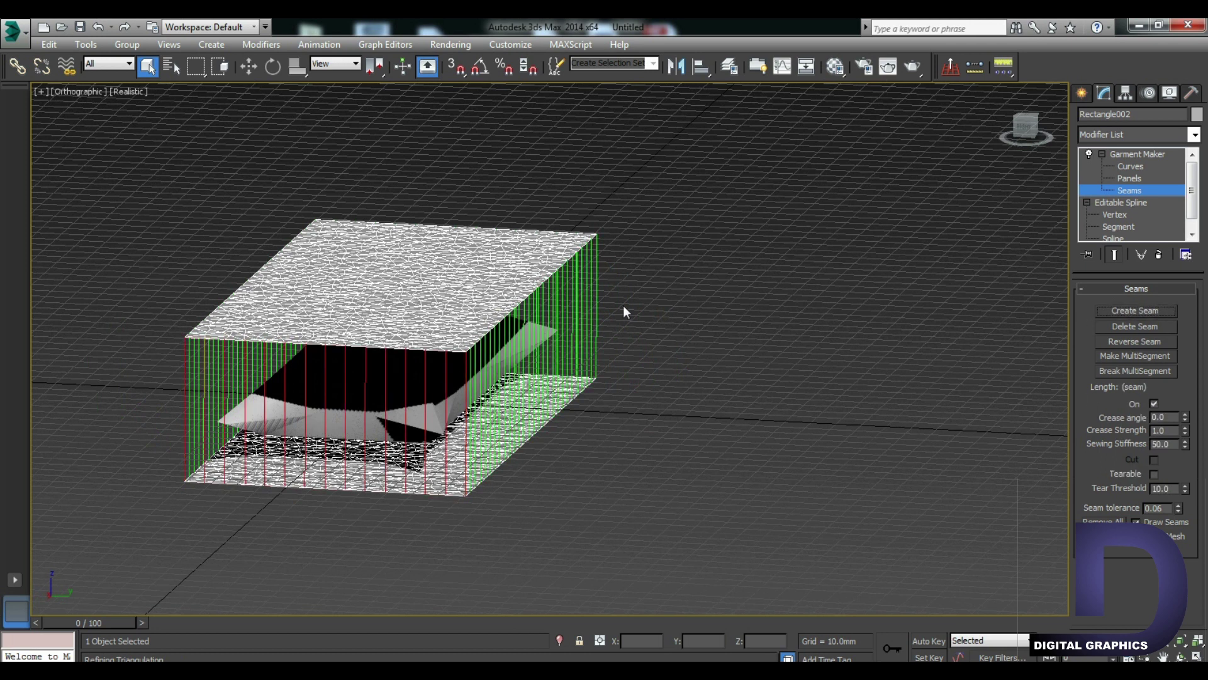
mouse_move(737, 331)
alt+middle_down()
mouse_move(623, 336)
mouse_move(629, 296)
alt+middle_up()
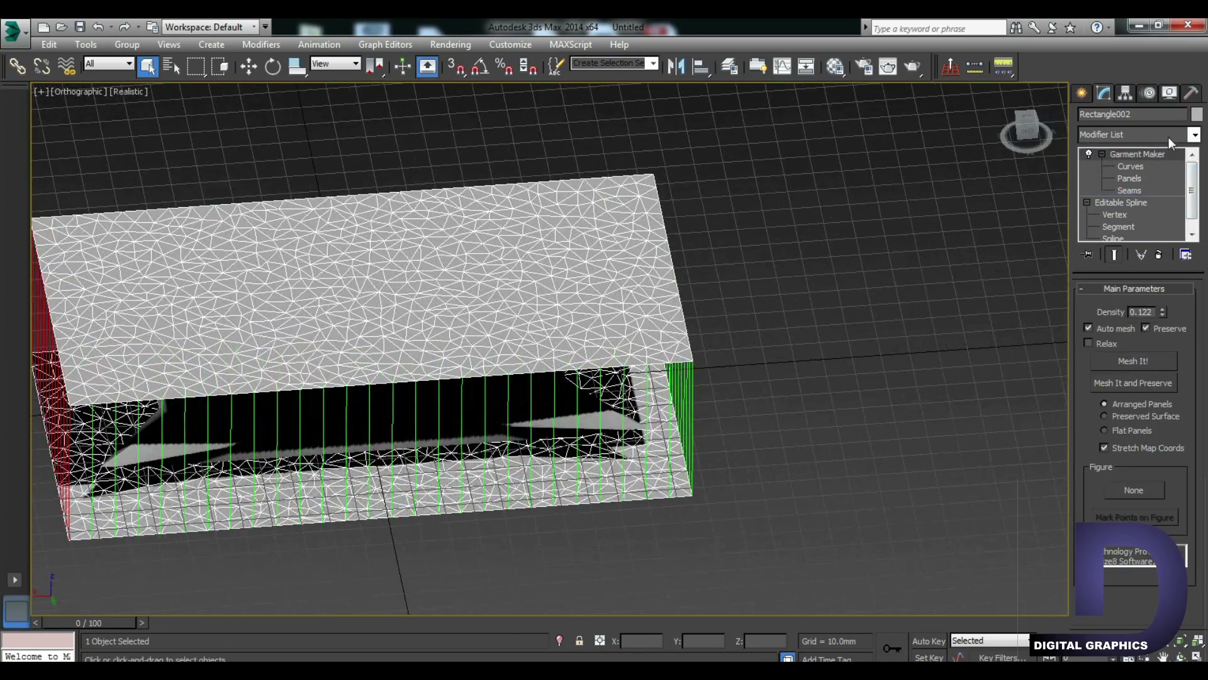
Apply a Cloth modifier to the sewn Rectangle002 garment
click(1194, 135)
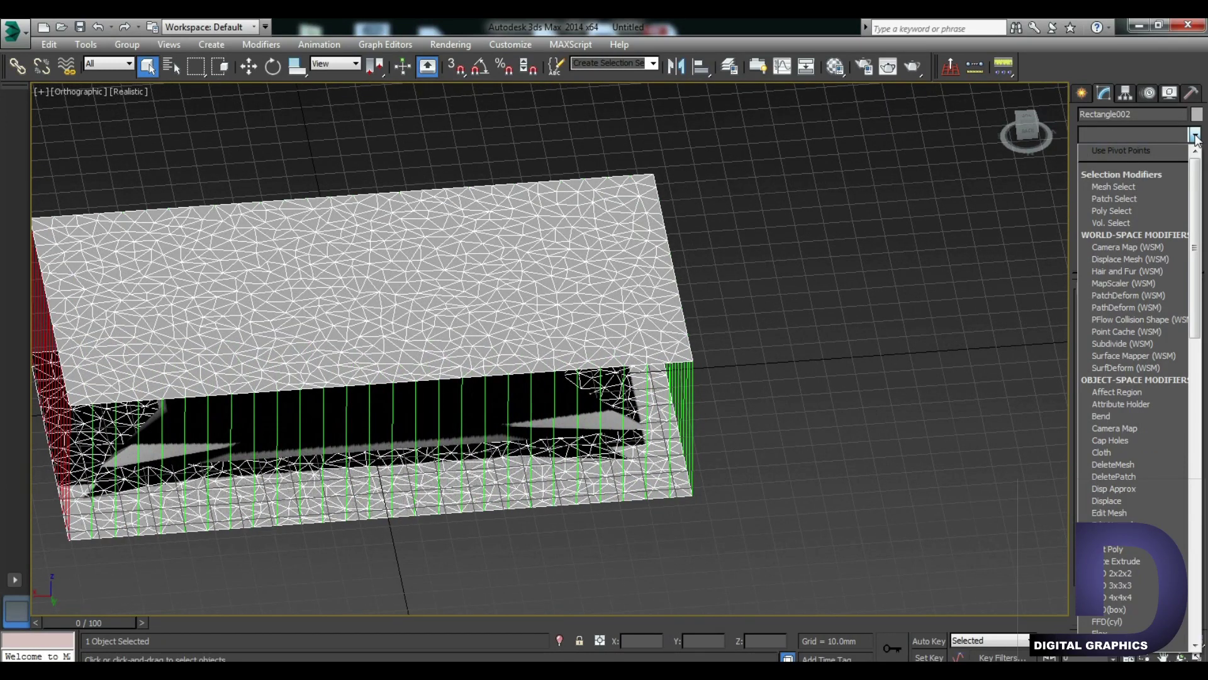
scroll(1135, 182, down, 3)
scroll(1128, 183, down, 5)
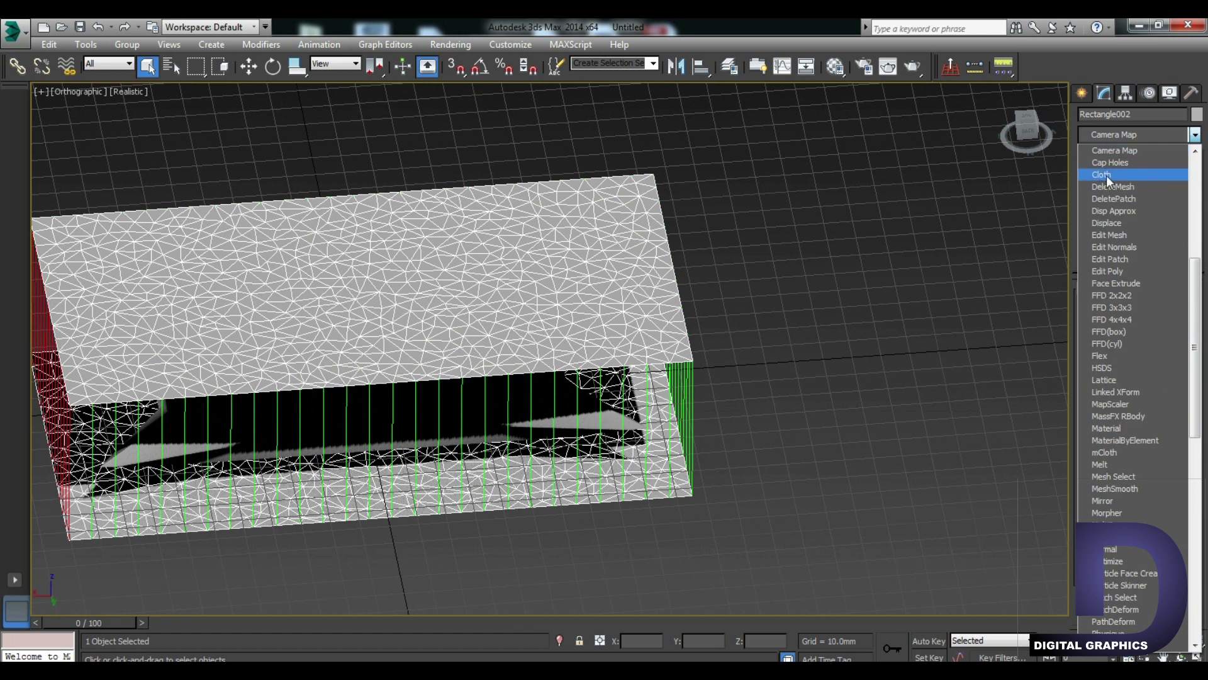
click(1107, 175)
In Cloth Object Properties, add Box001 as a collision object and set Rectangle002 as cloth
click(1121, 308)
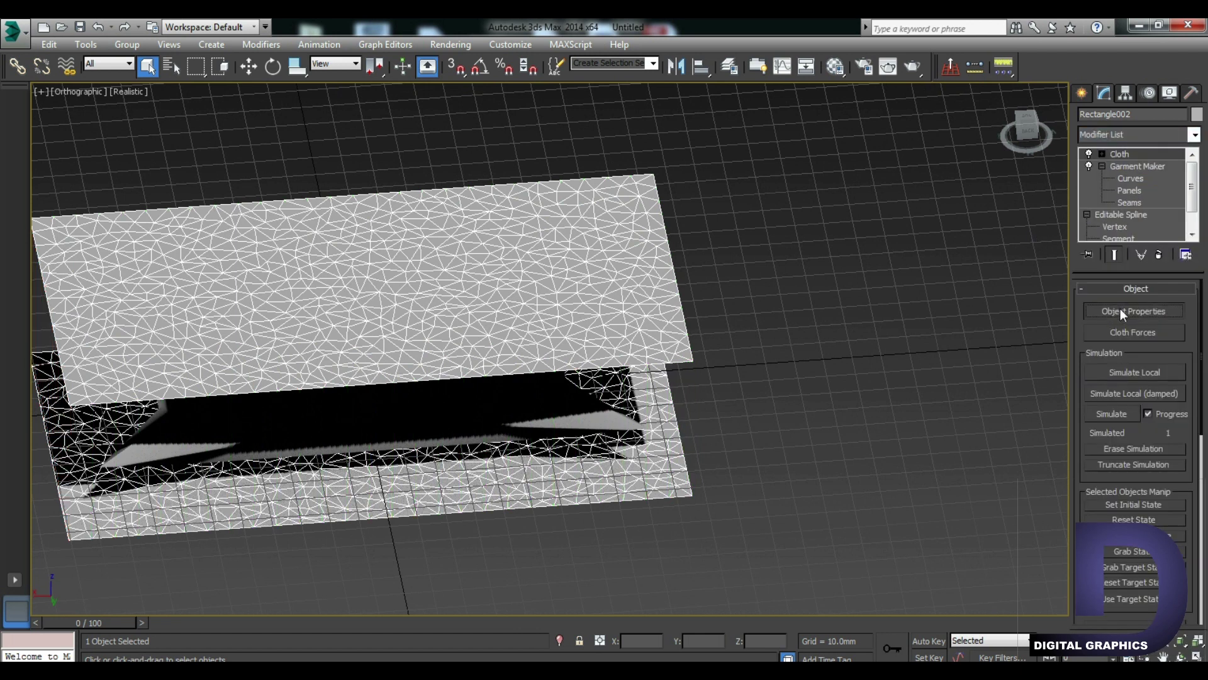
click(470, 122)
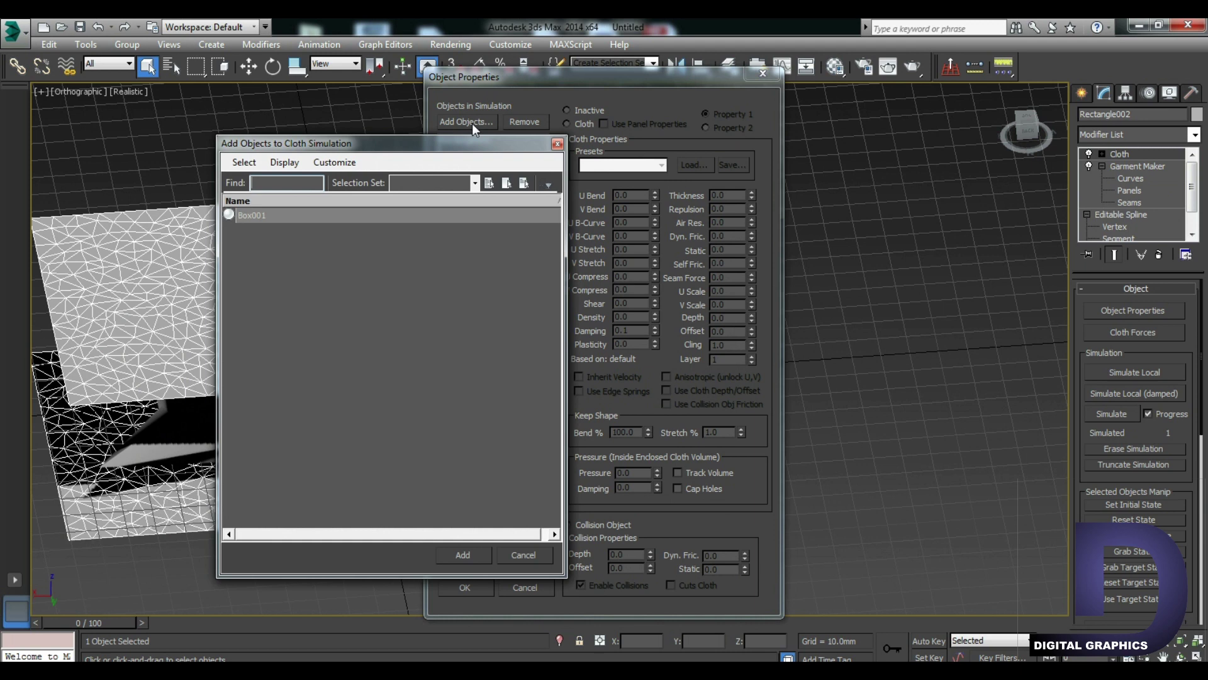
click(244, 216)
click(465, 555)
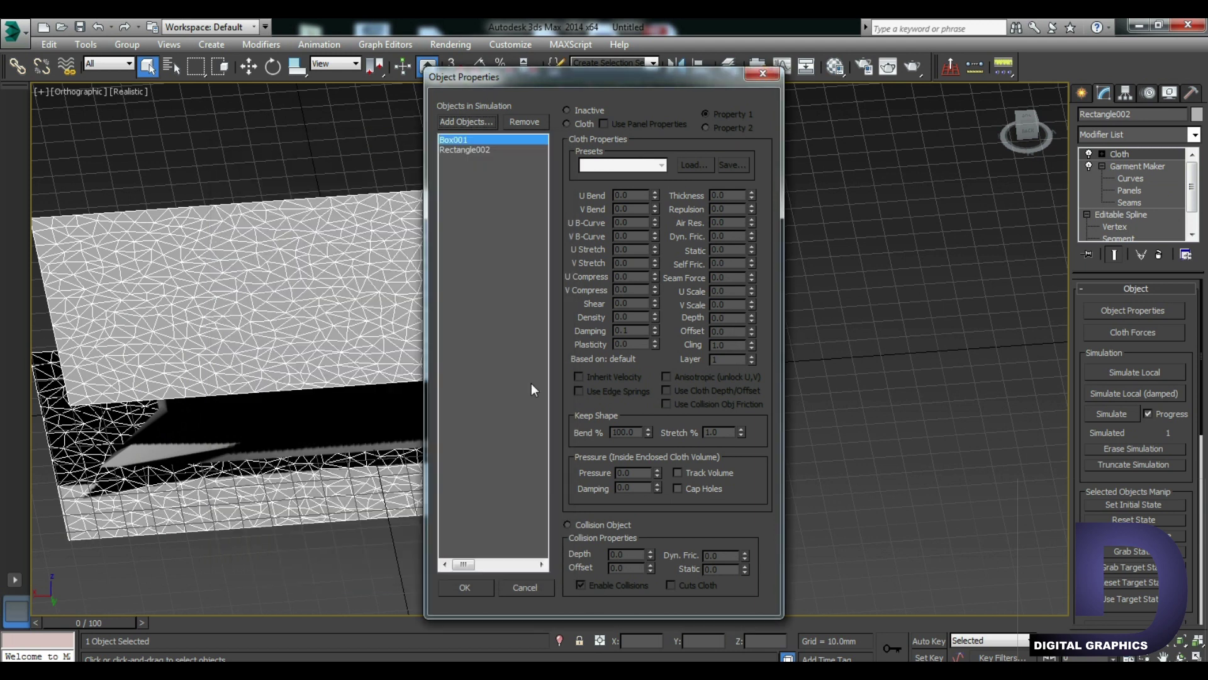
click(568, 523)
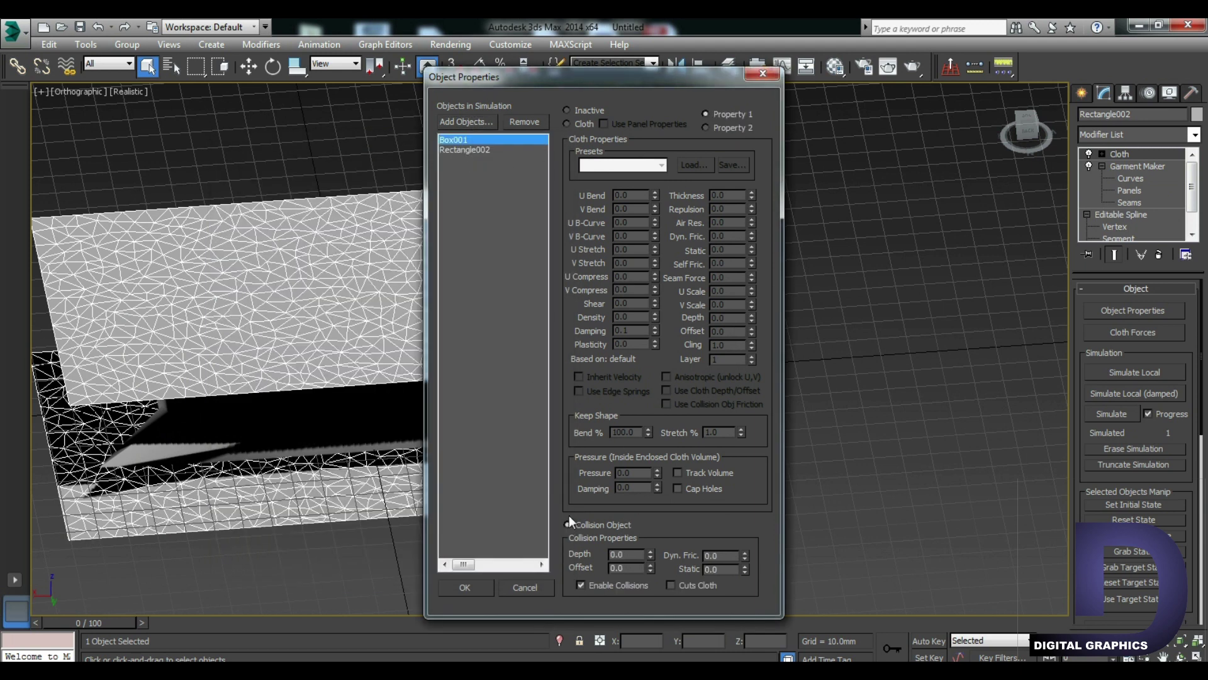
click(476, 152)
click(566, 123)
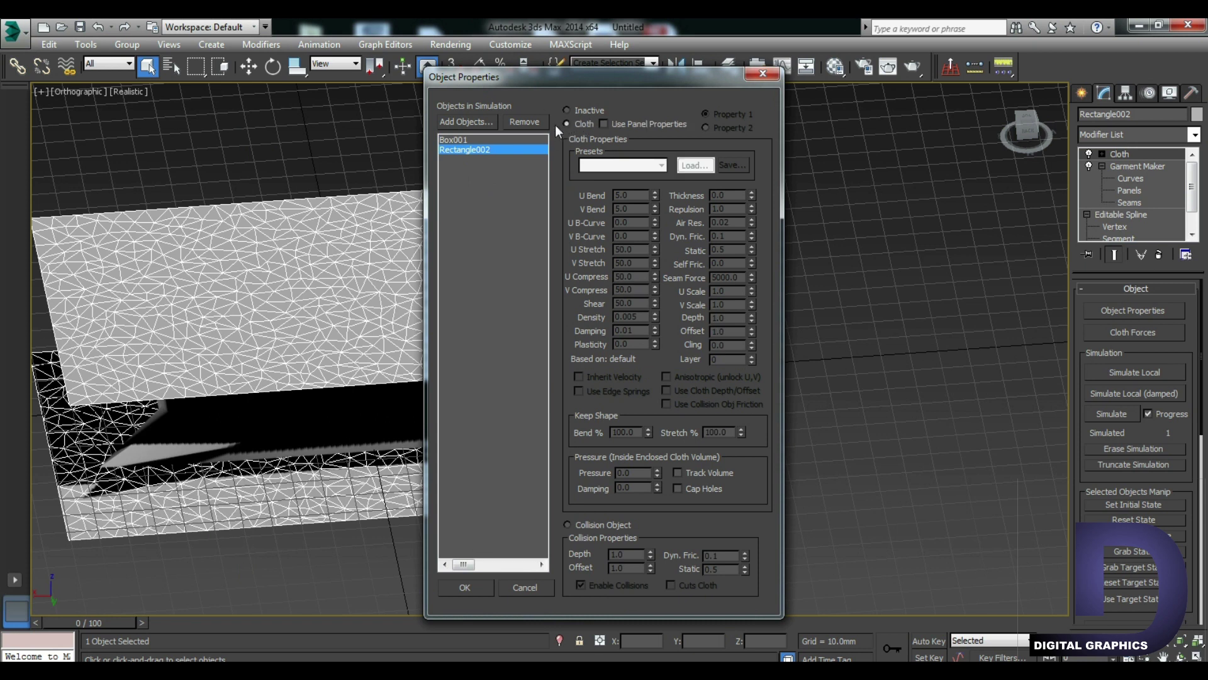
click(456, 140)
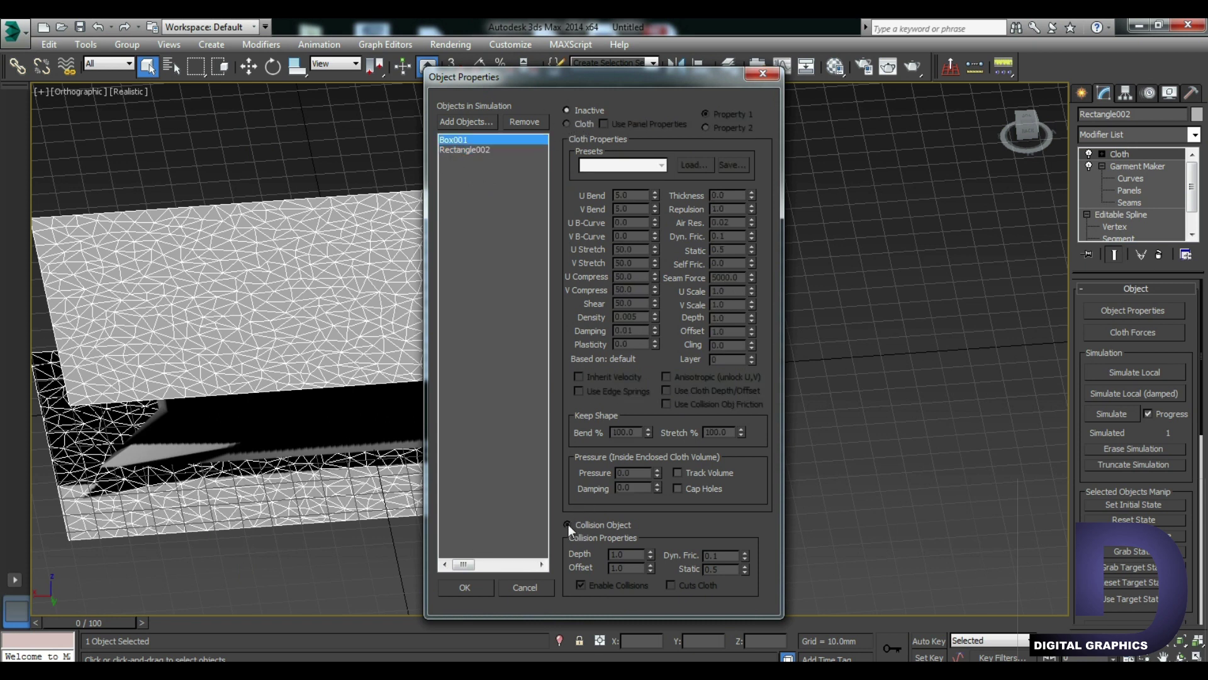
click(466, 151)
click(465, 586)
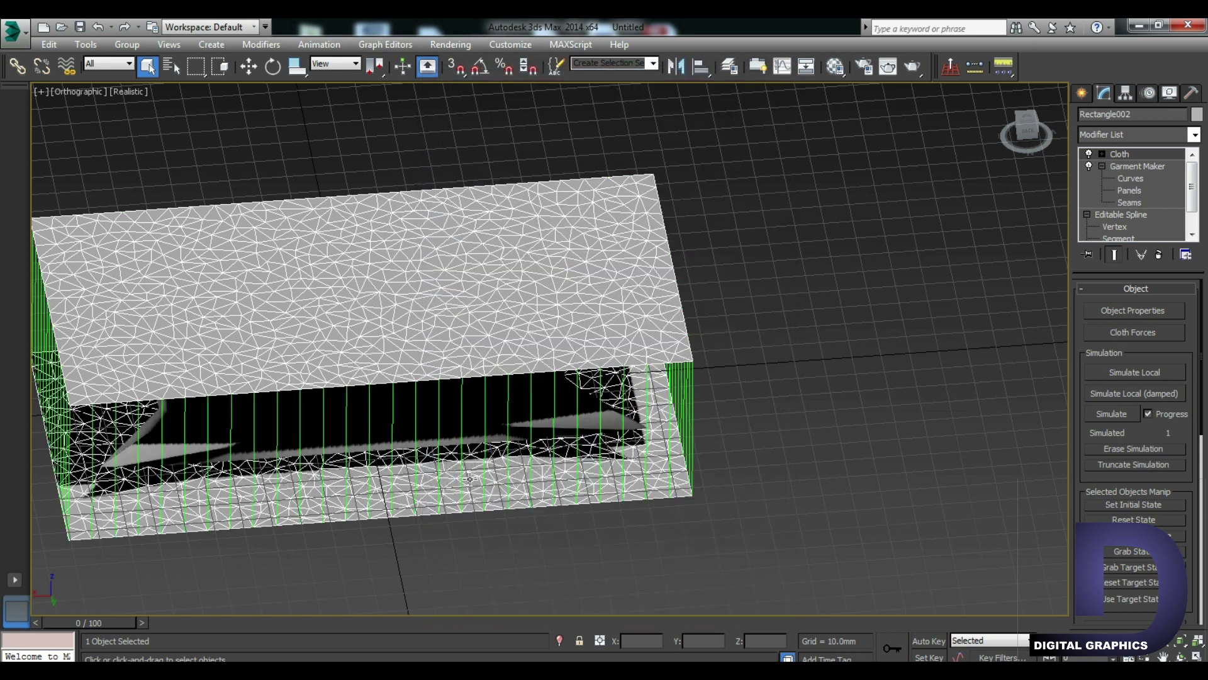
Run Simulate Local on the cloth until the sewn panels inflate into a pillow
alt+middle_drag(1032, 362, 982, 371)
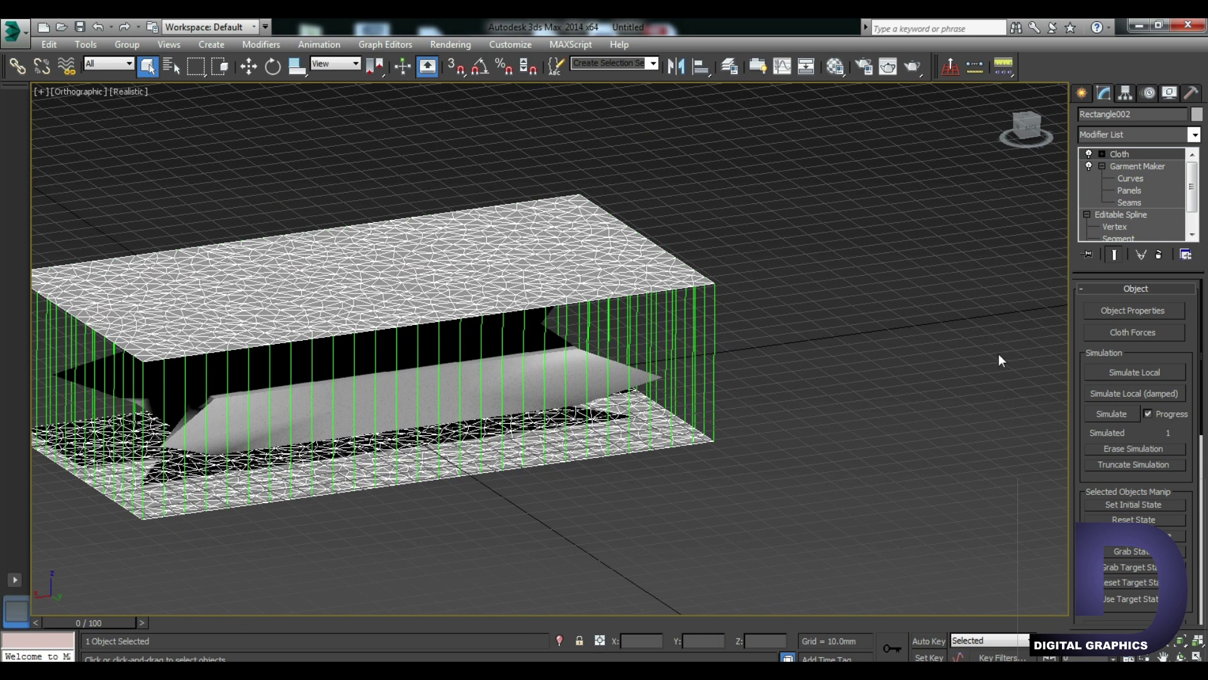
click(1142, 371)
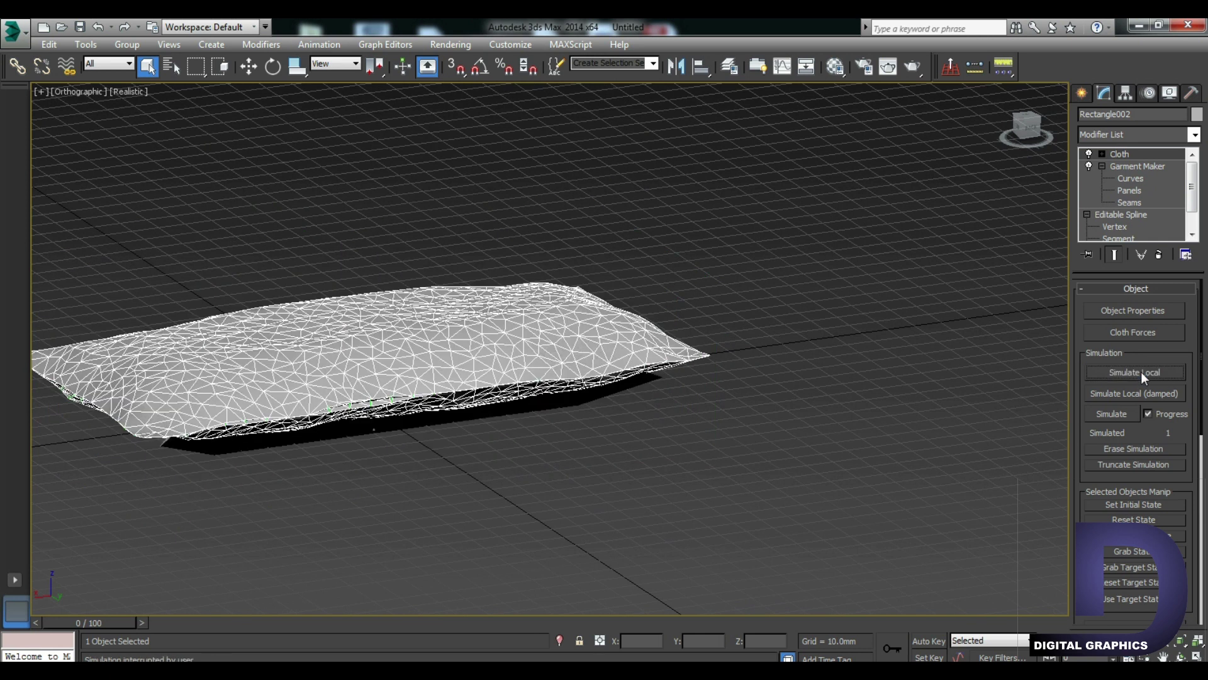
scroll(1142, 371, down, 1)
alt+middle_drag(441, 378, 361, 437)
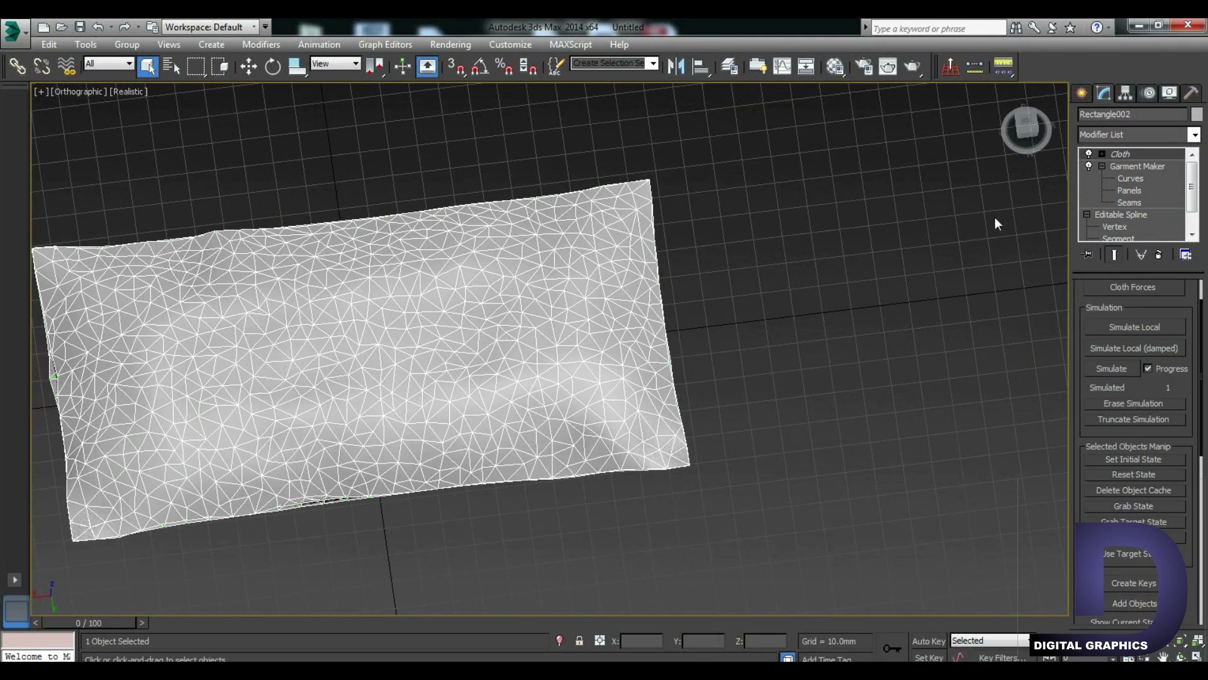
Convert the simulated pillow Rectangle002 to an Editable Poly
right_click(289, 346)
mouse_move(321, 486)
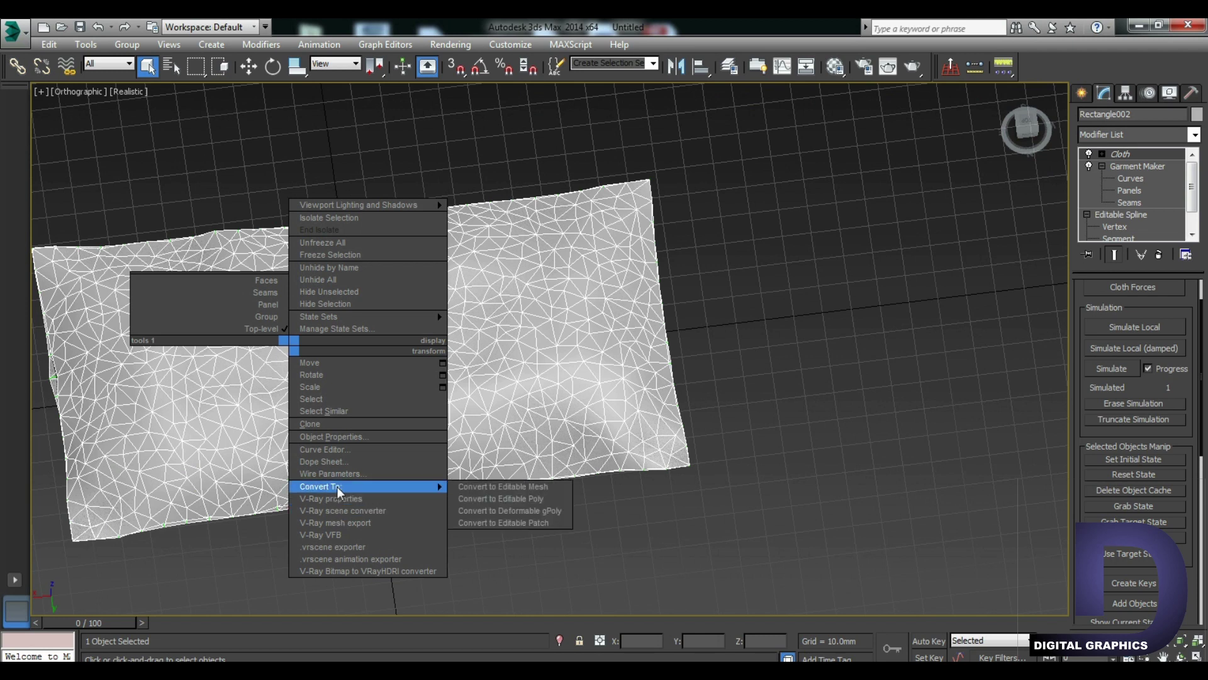
click(517, 499)
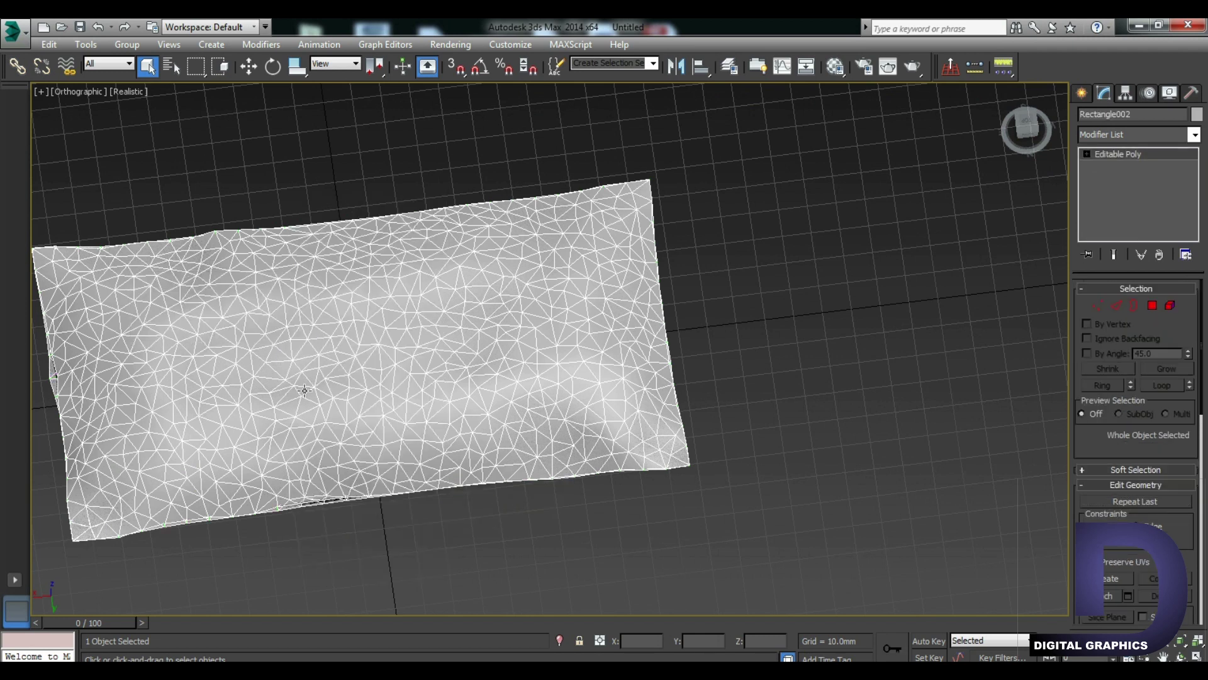
key(w)
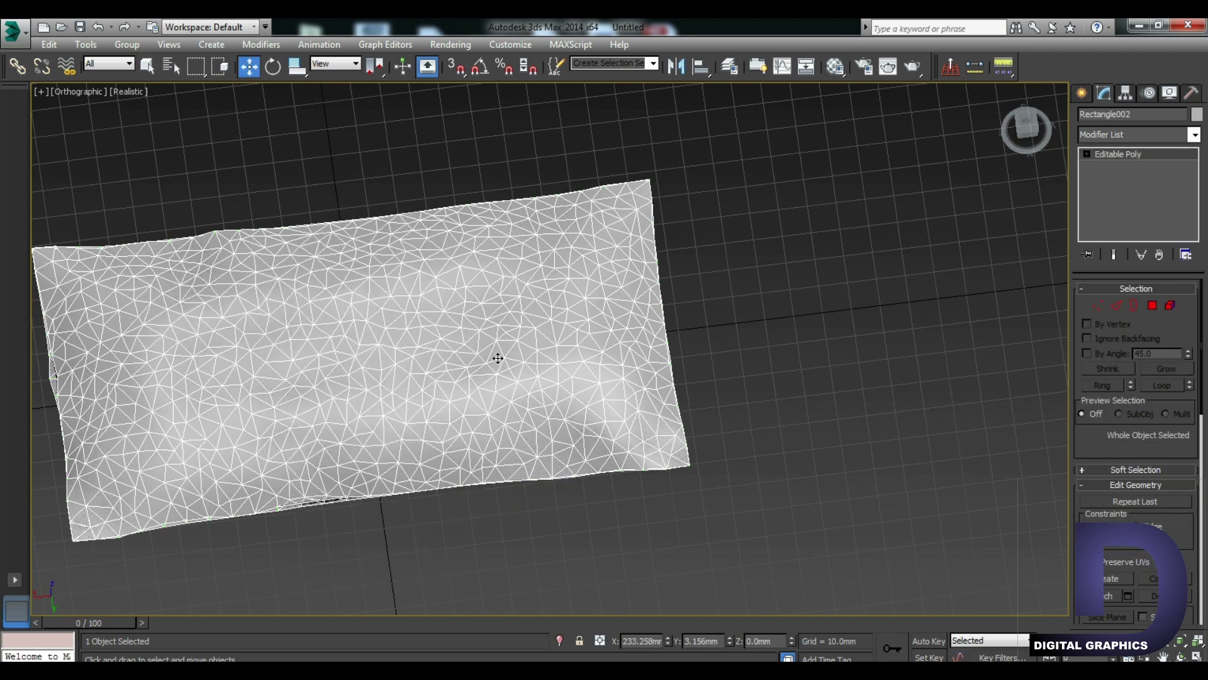
Centre the pillow's pivot on the object using Affect Pivot Only and Center to Object
scroll(495, 356, down, 3)
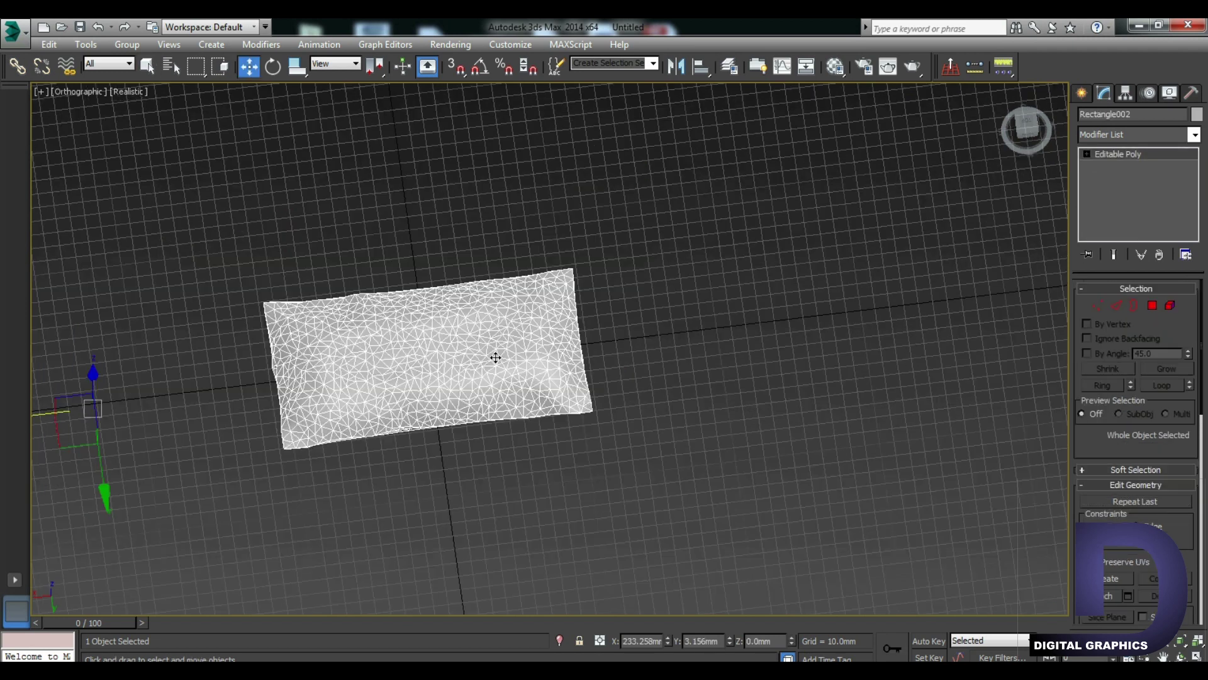
click(1126, 92)
click(1139, 188)
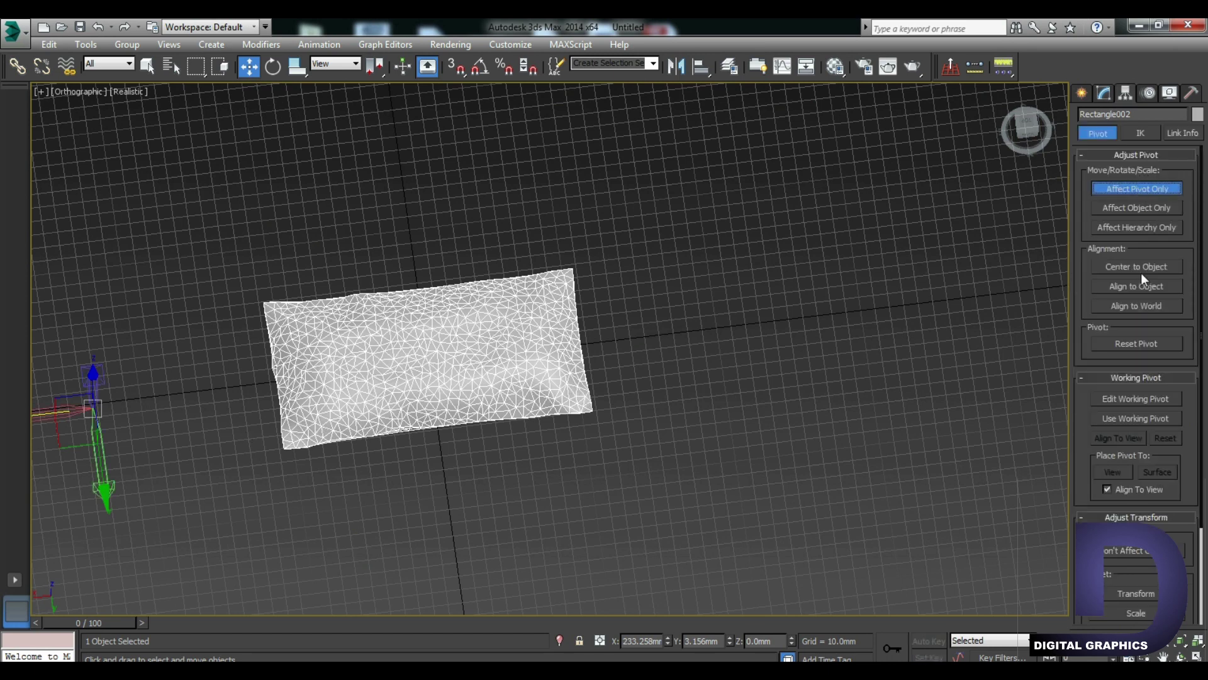
click(1138, 265)
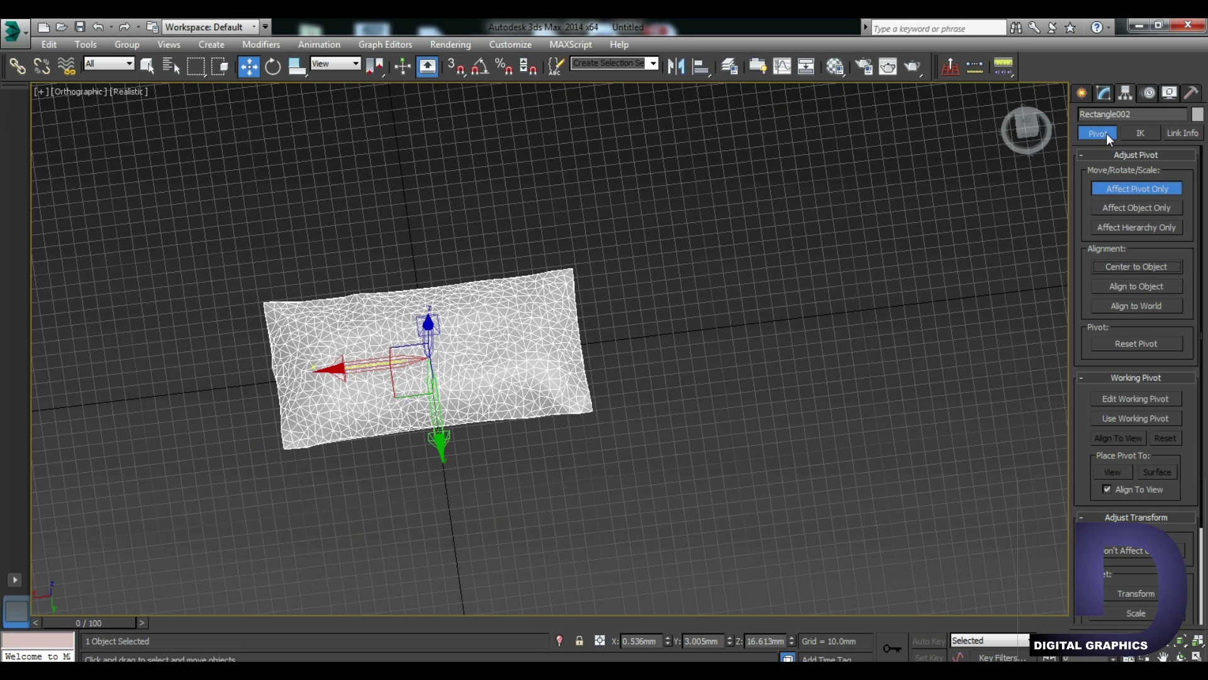
click(1081, 92)
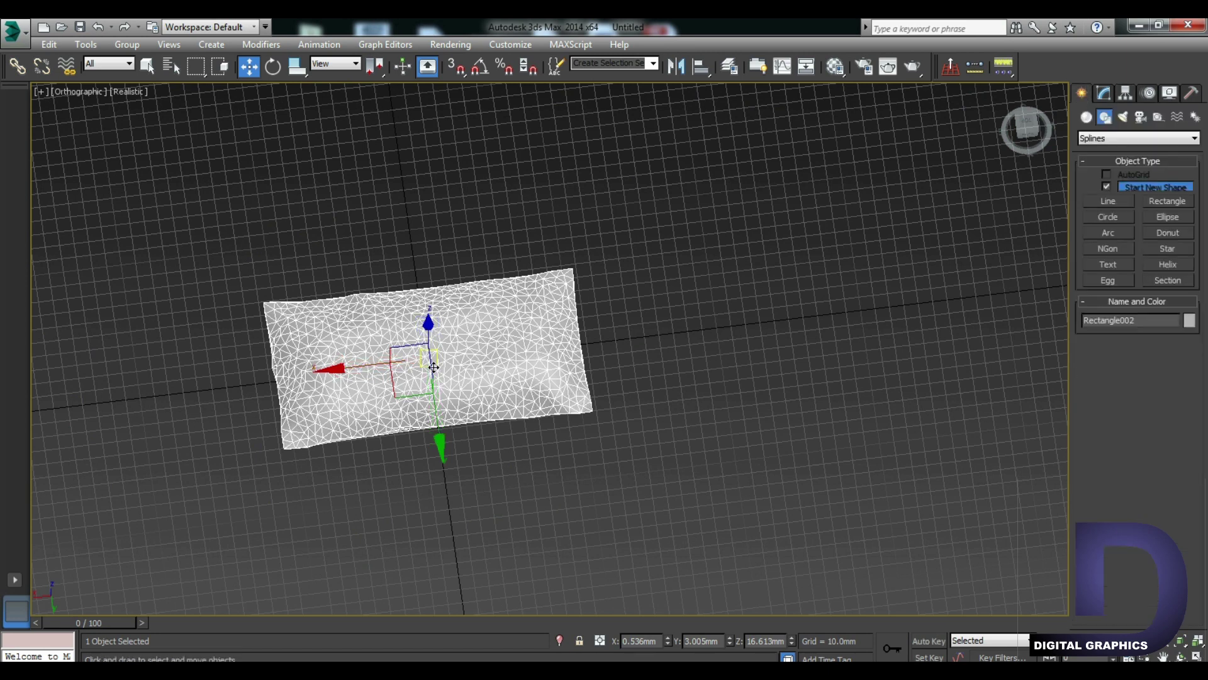
Move the cloth pillow aside and delete the old Box001 pillow
drag(341, 367, 749, 318)
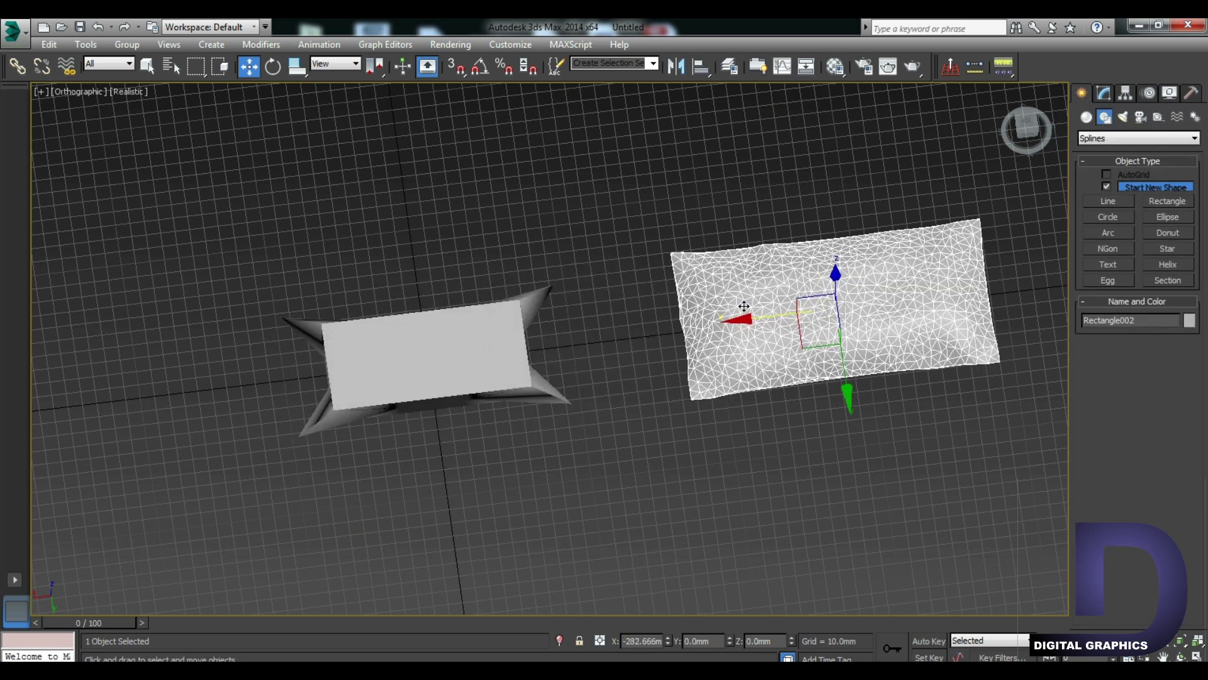
mouse_move(774, 531)
alt+middle_down()
mouse_move(722, 391)
mouse_move(765, 441)
alt+middle_up()
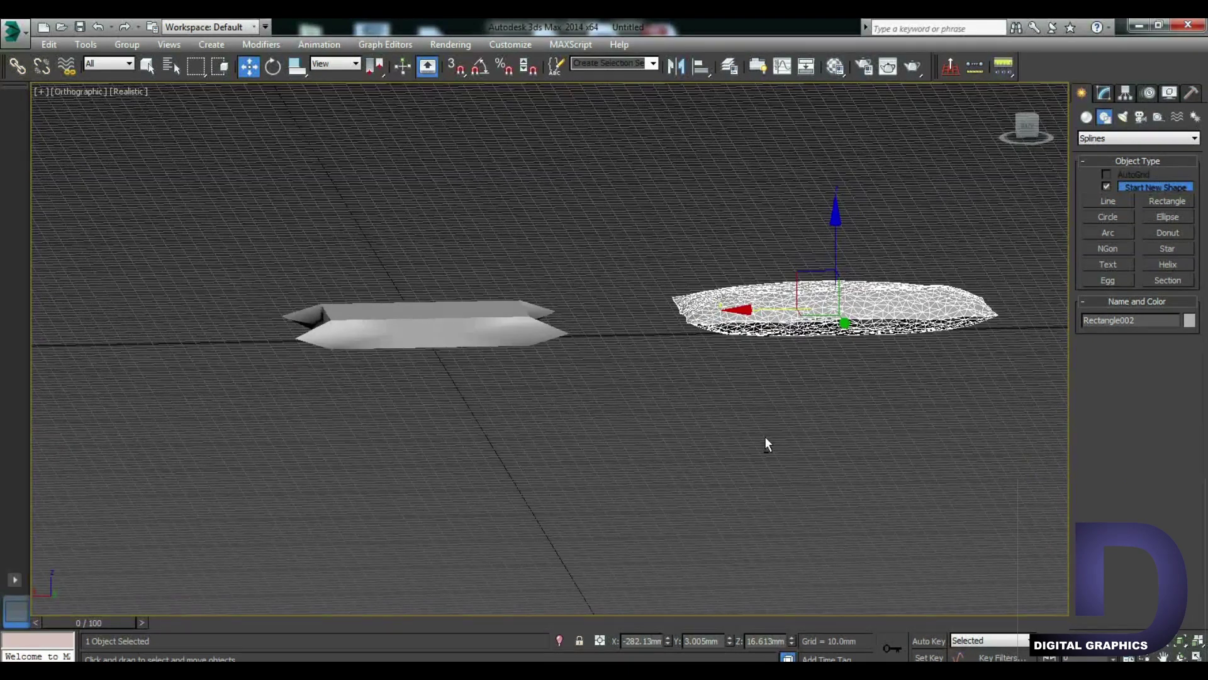
click(467, 334)
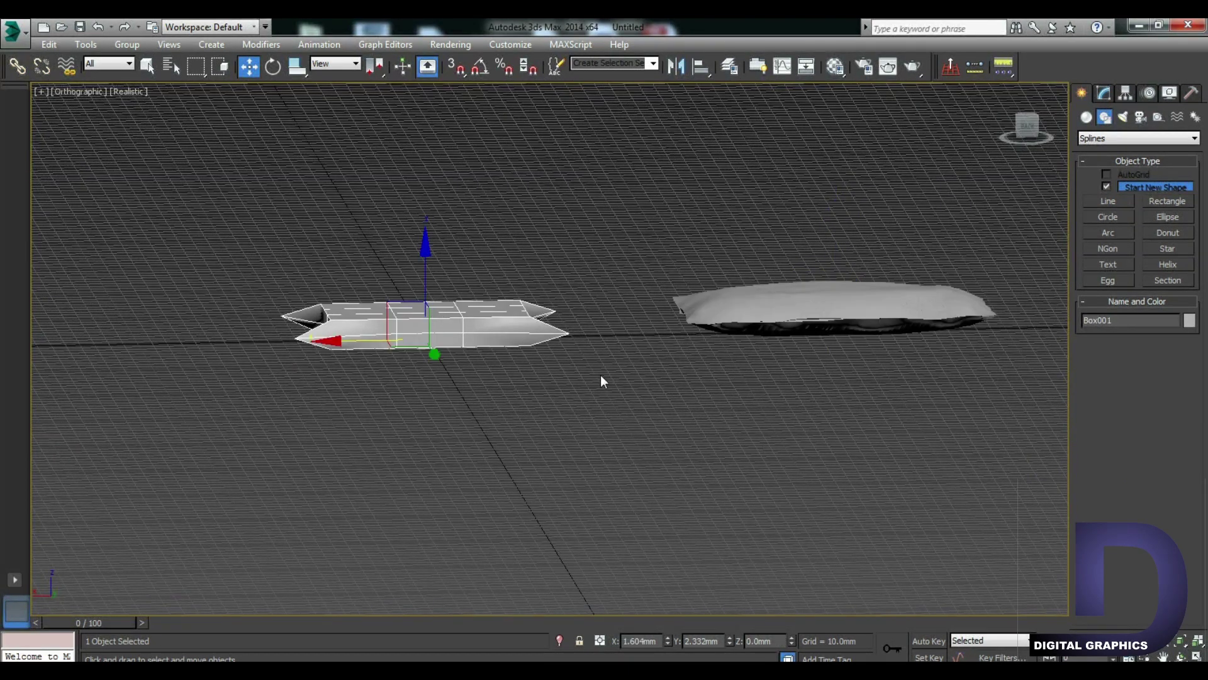
key(Delete)
Scale the cloth pillow to 87.968% in X and Y and 126.093% in Z
click(832, 306)
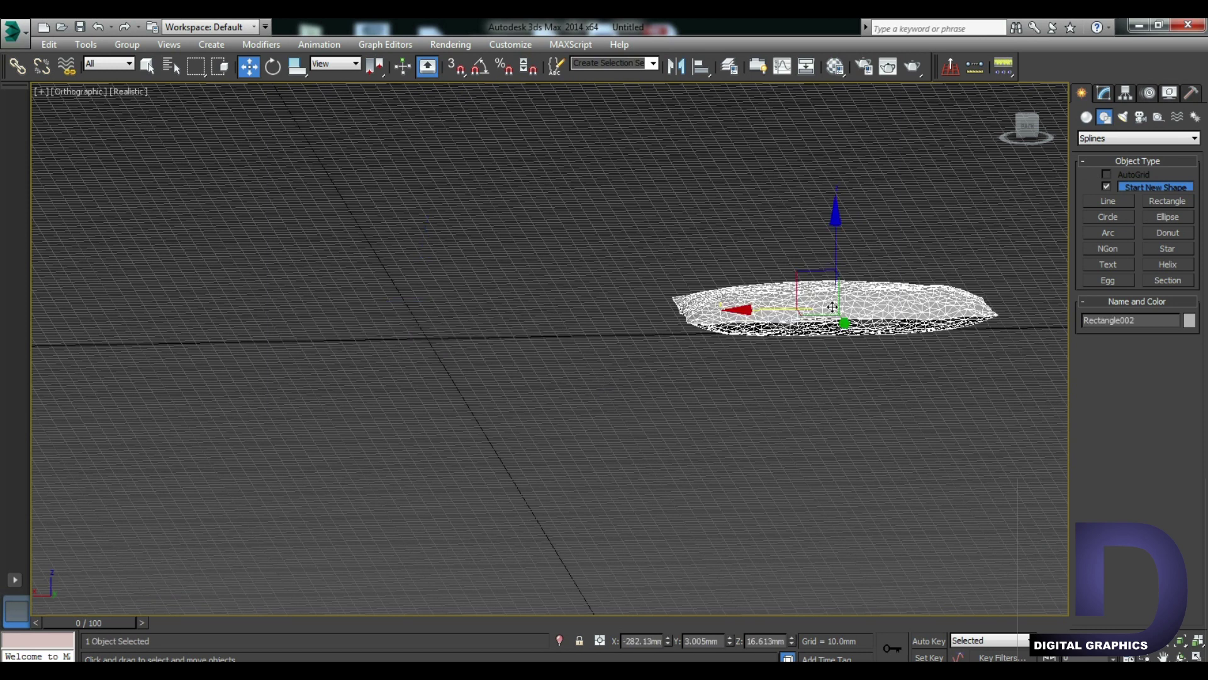
alt+middle_drag(925, 343, 882, 315)
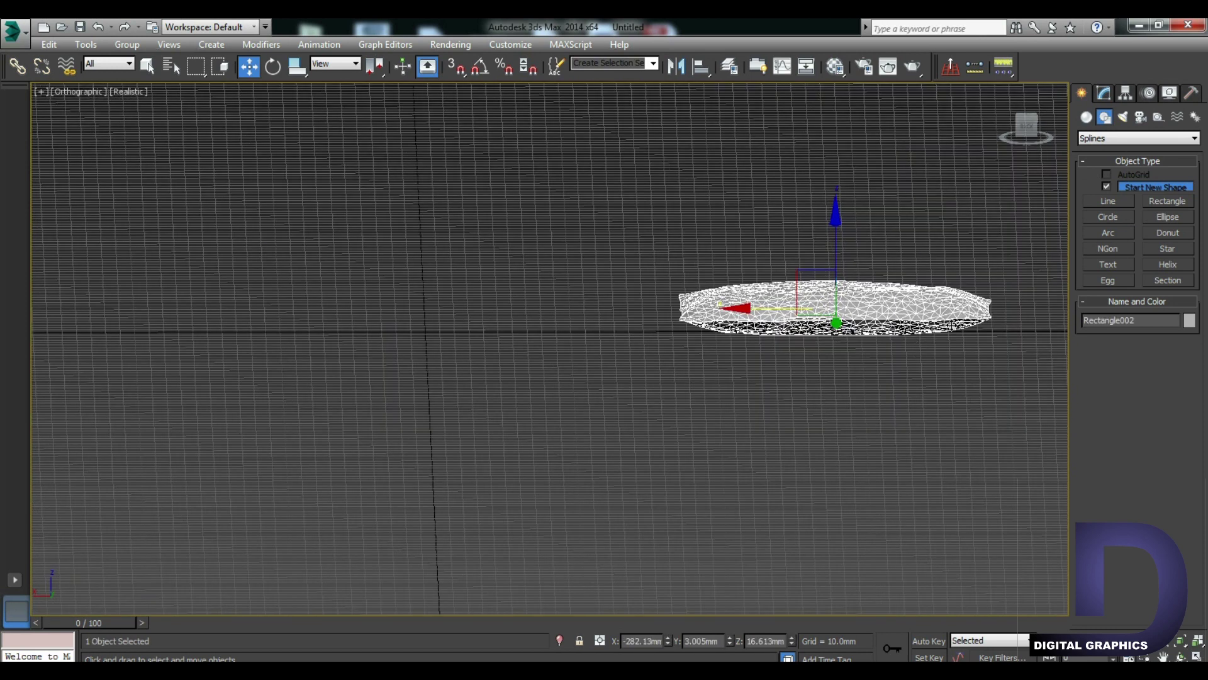
key(r)
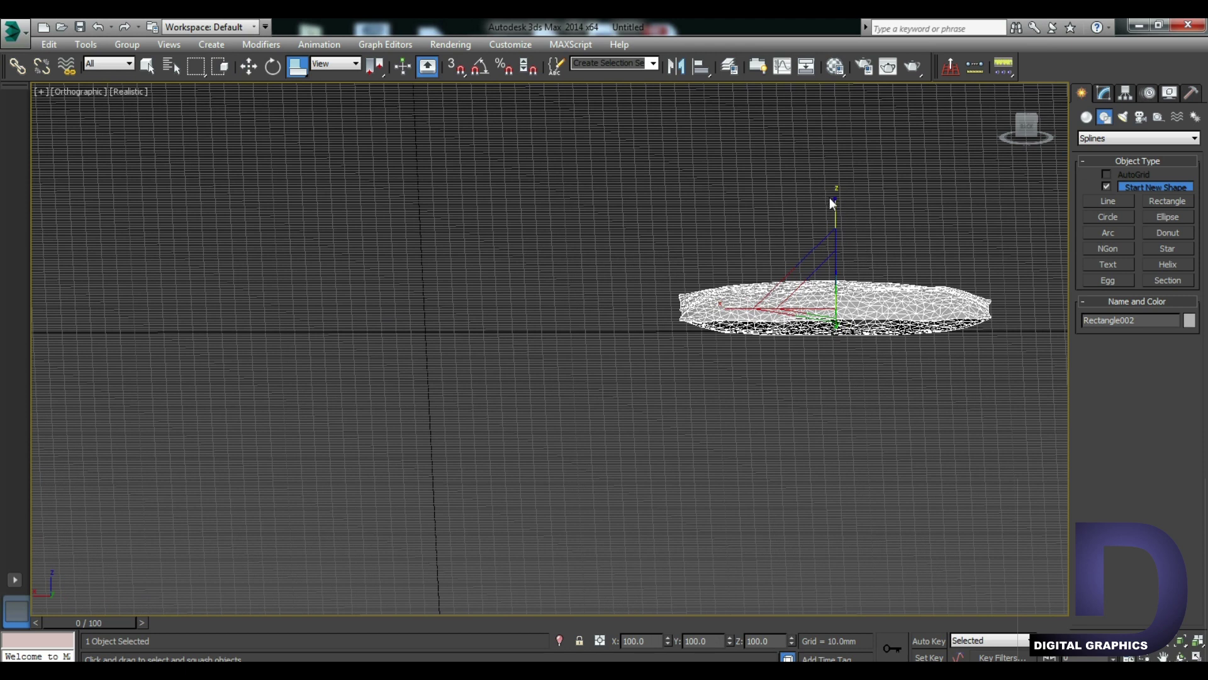
drag(834, 198, 836, 188)
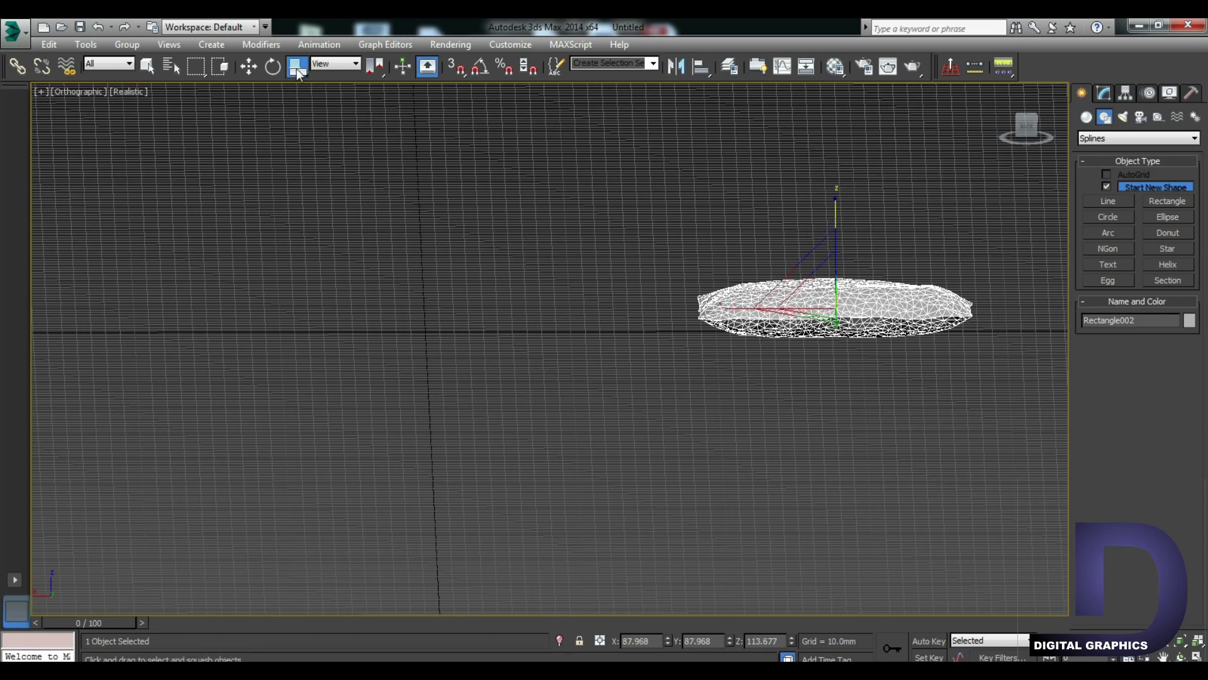
drag(296, 69, 296, 93)
drag(834, 202, 838, 196)
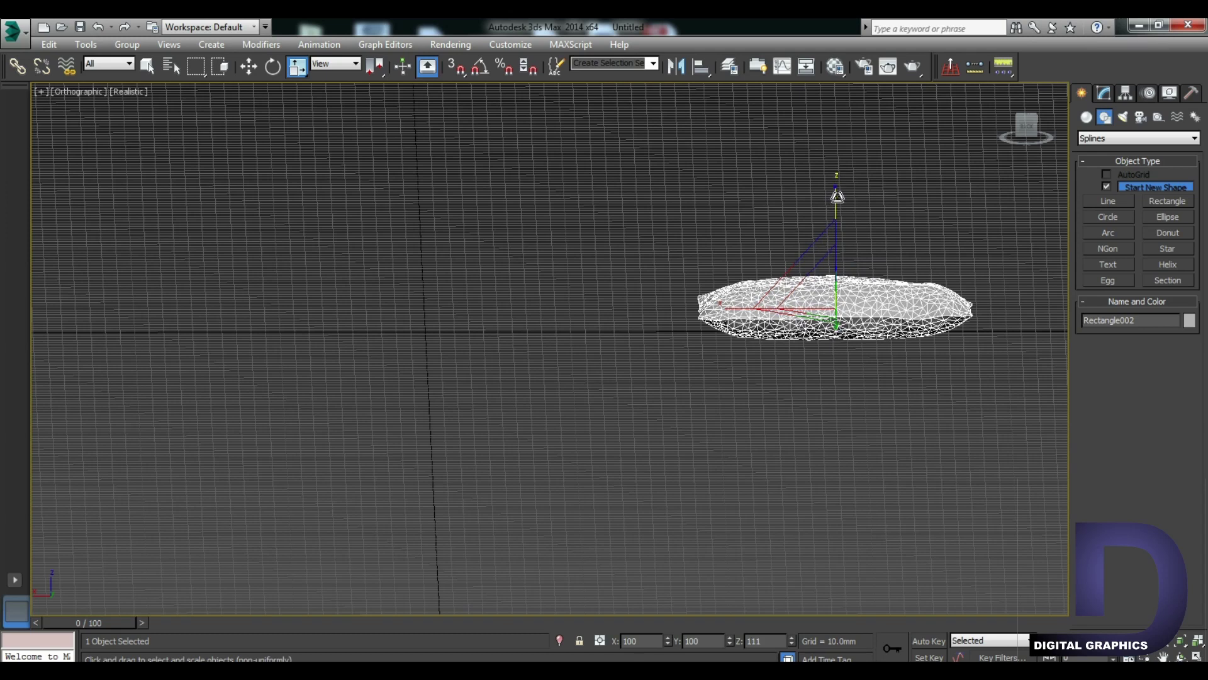
drag(838, 196, 838, 196)
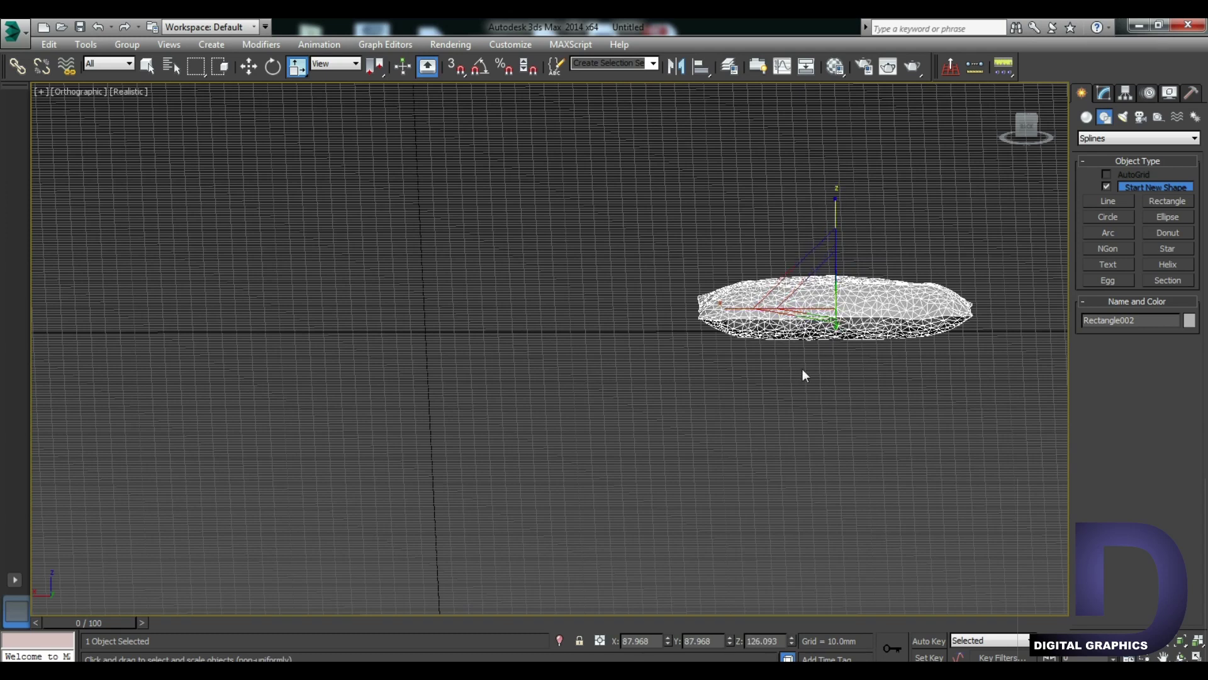
View the stretched pillow straight down from the top with its Modify settings shown
alt+middle_drag(862, 315, 850, 432)
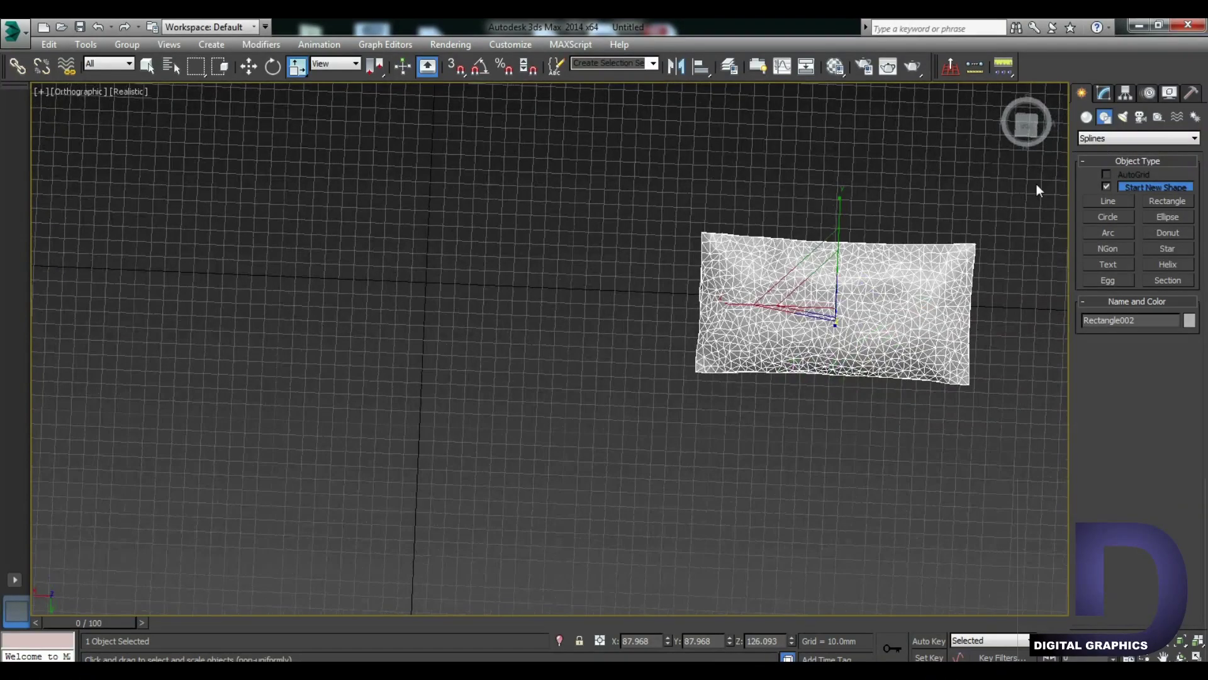
click(1026, 127)
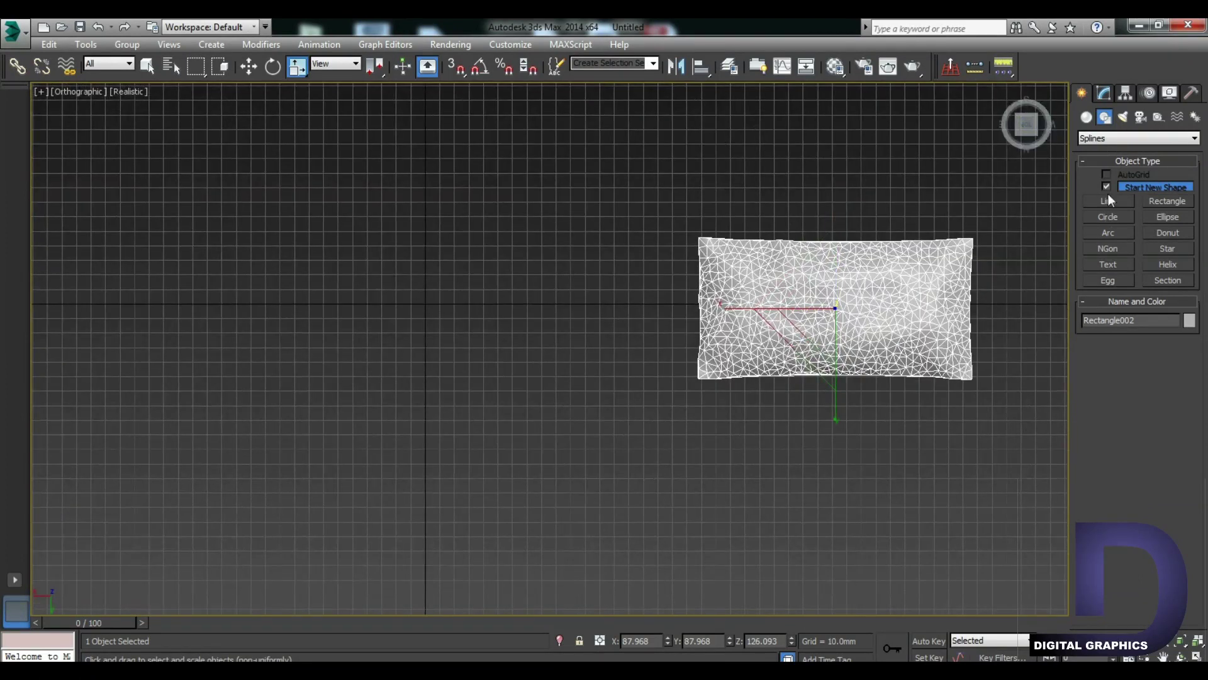
click(1106, 94)
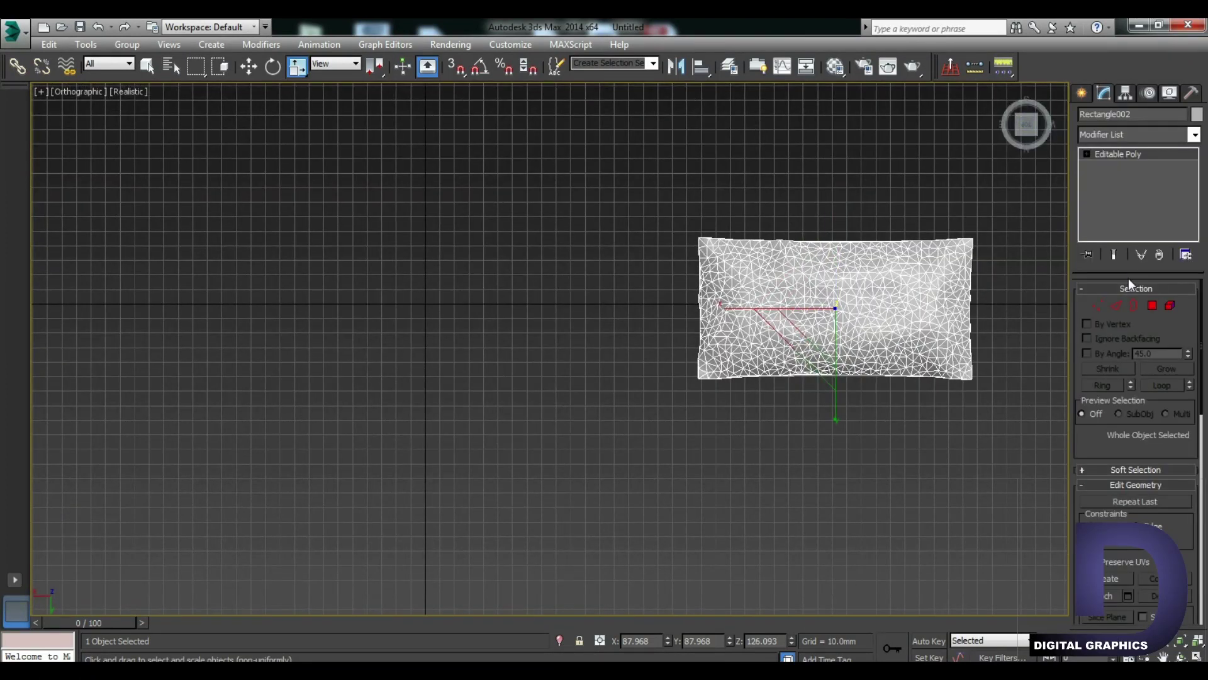
Select both open seam borders and convert them into a 164-vertex selection
click(1134, 305)
middle_drag(930, 293, 721, 309)
scroll(661, 383, up, 5)
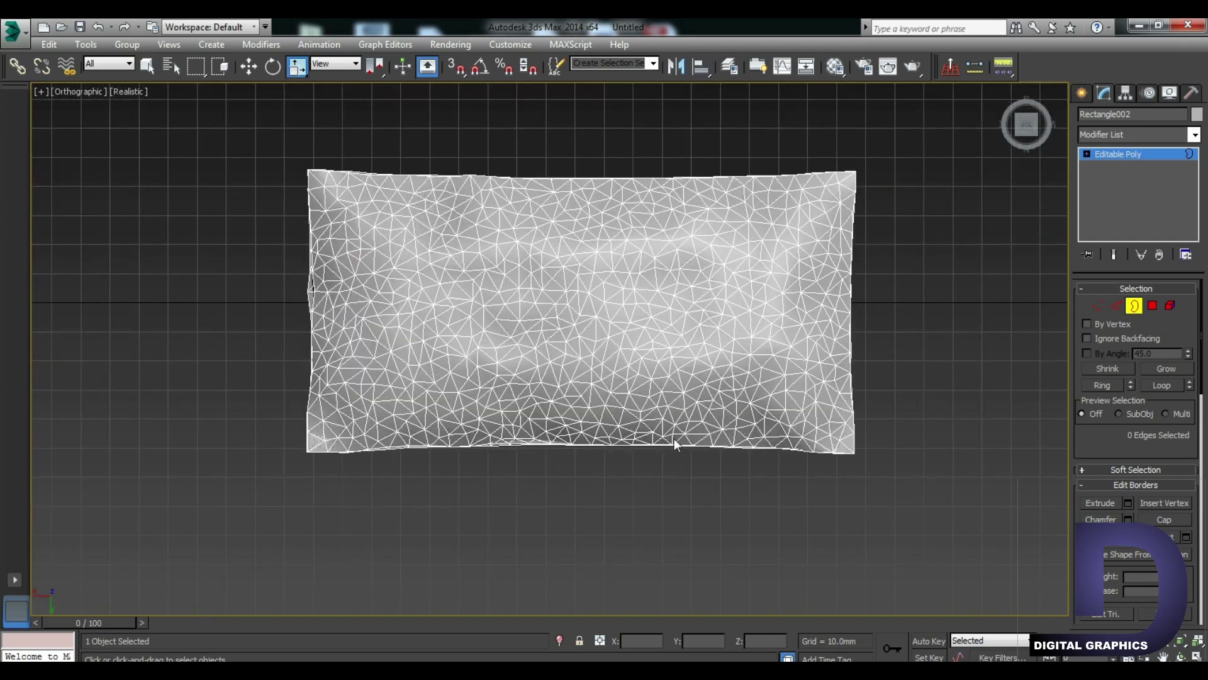
click(697, 446)
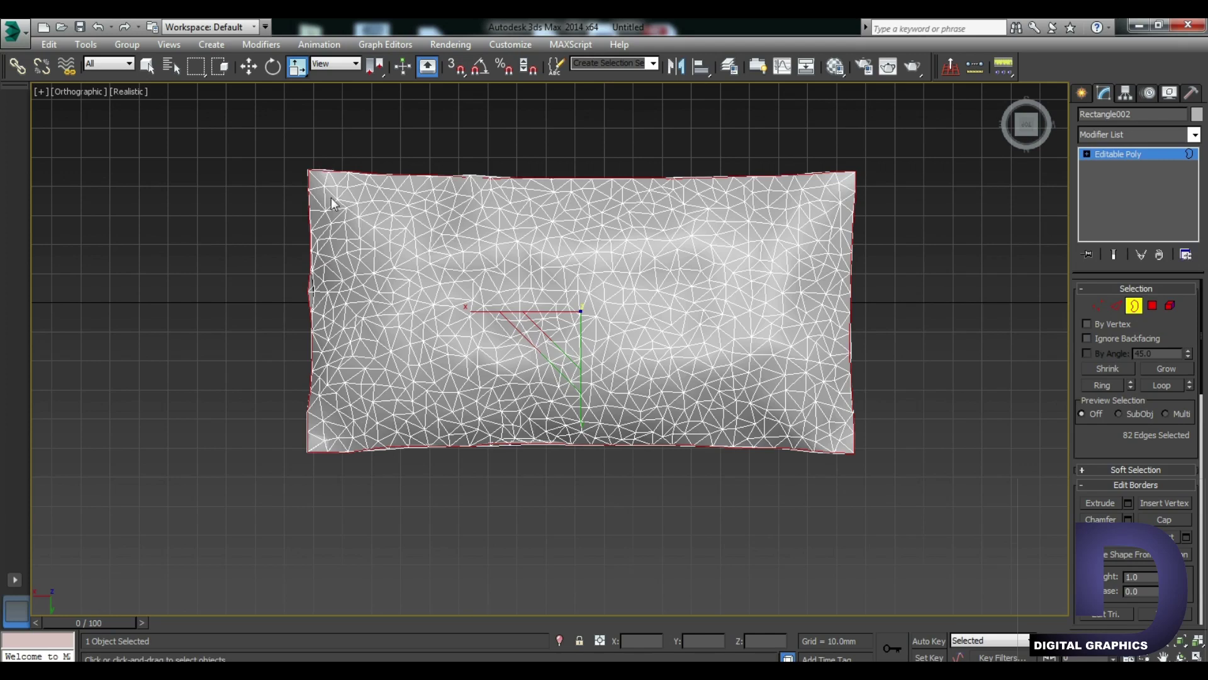
scroll(331, 198, up, 4)
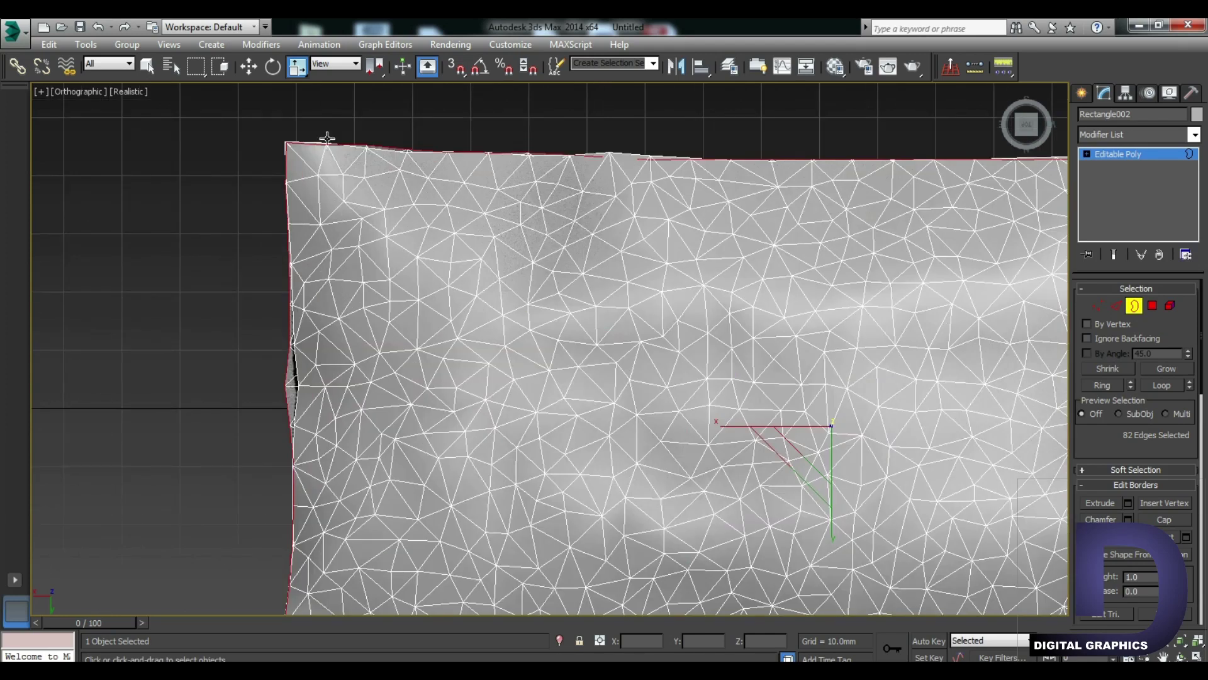
ctrl+click(305, 165)
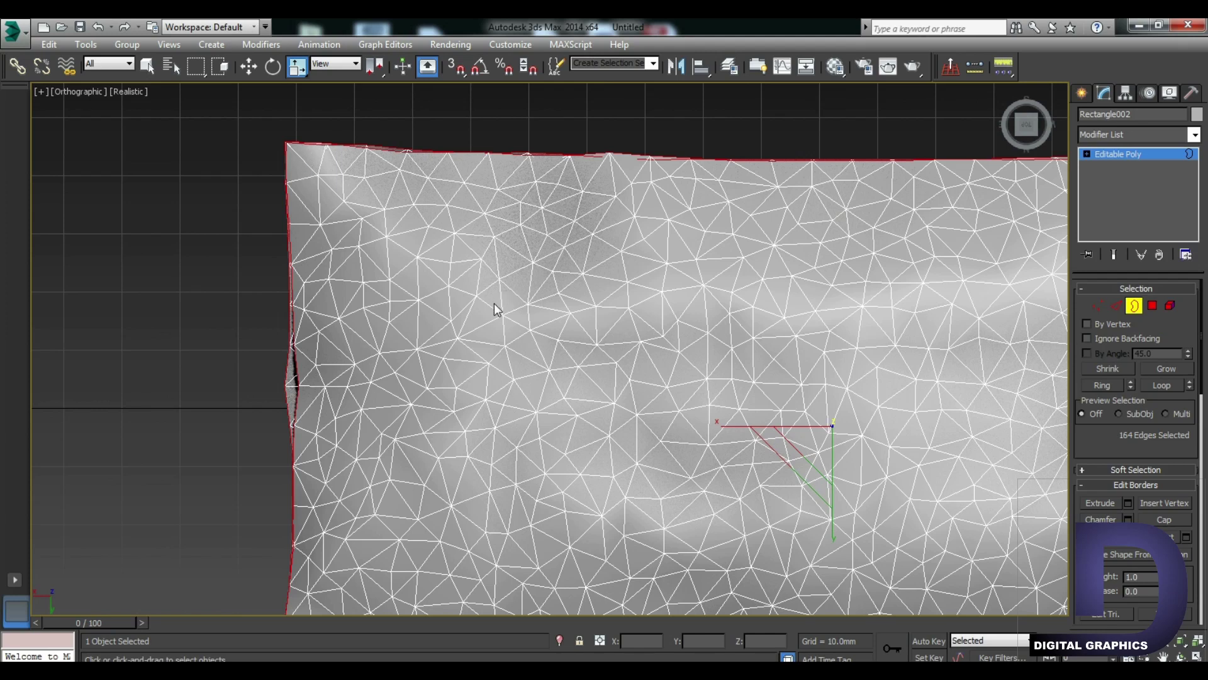
scroll(494, 305, down, 4)
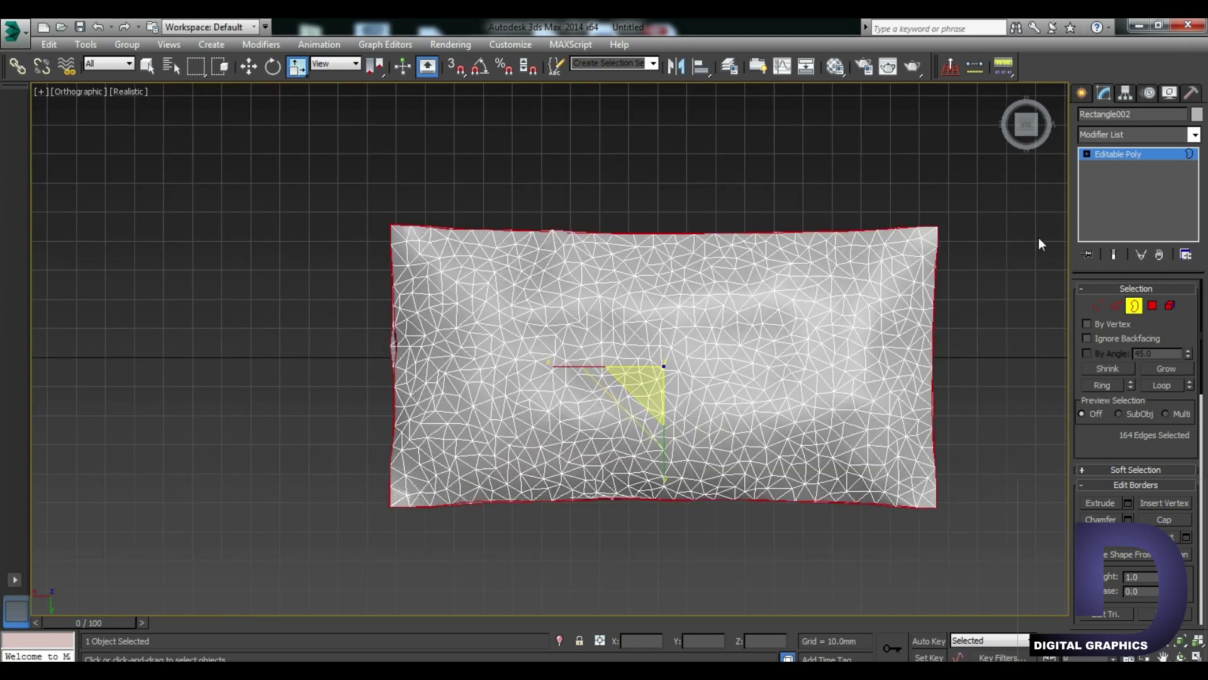
ctrl+click(1098, 306)
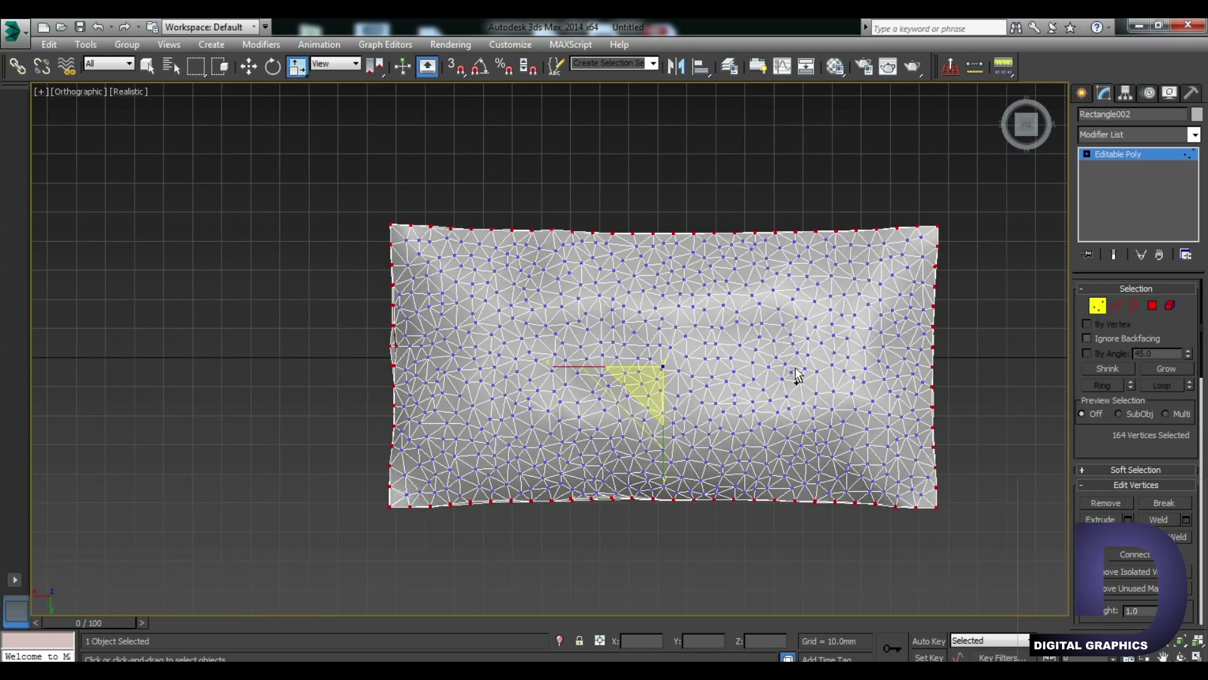
Weld the 164 seam vertices at a threshold of about 10.749mm, leaving 81 vertices
click(1186, 520)
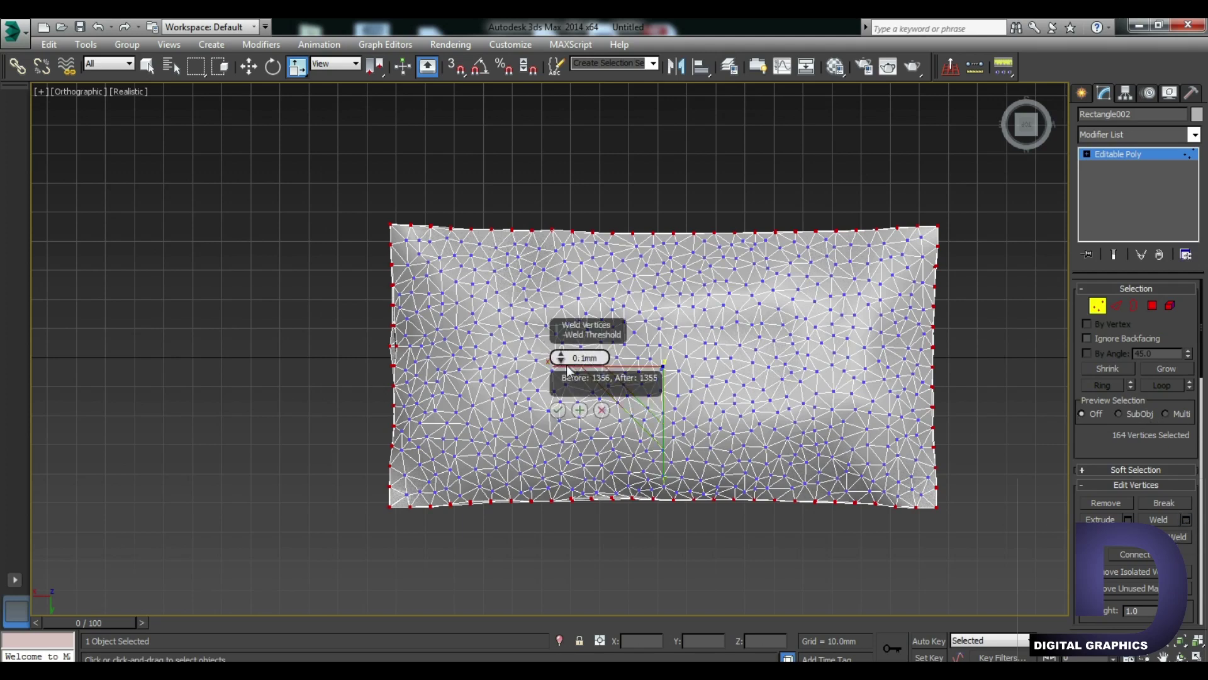
drag(560, 350, 570, 339)
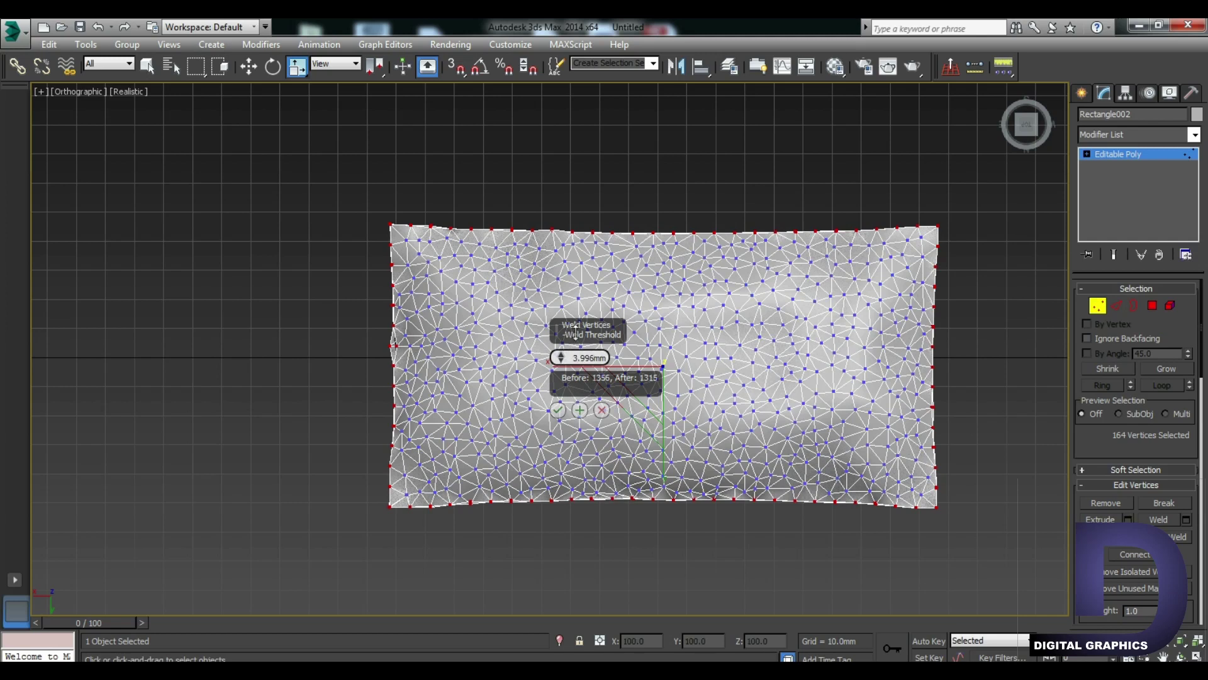
drag(571, 338, 581, 324)
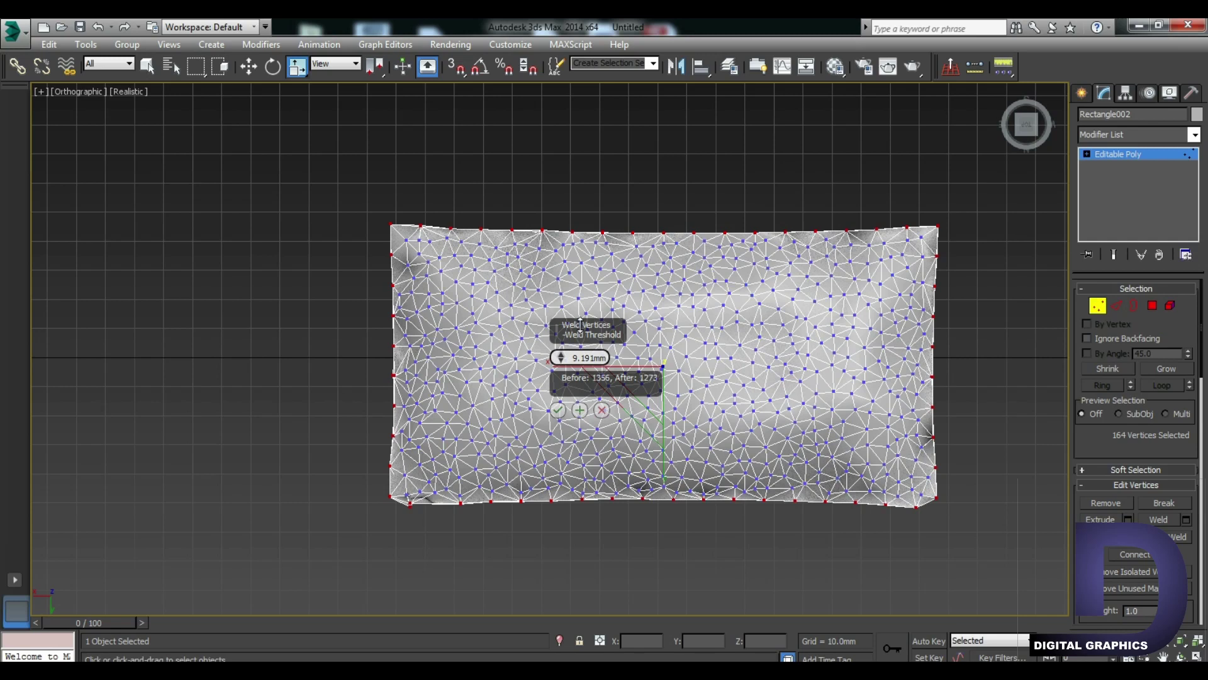
mouse_move(581, 323)
mouse_down()
mouse_move(584, 310)
mouse_move(584, 320)
mouse_up()
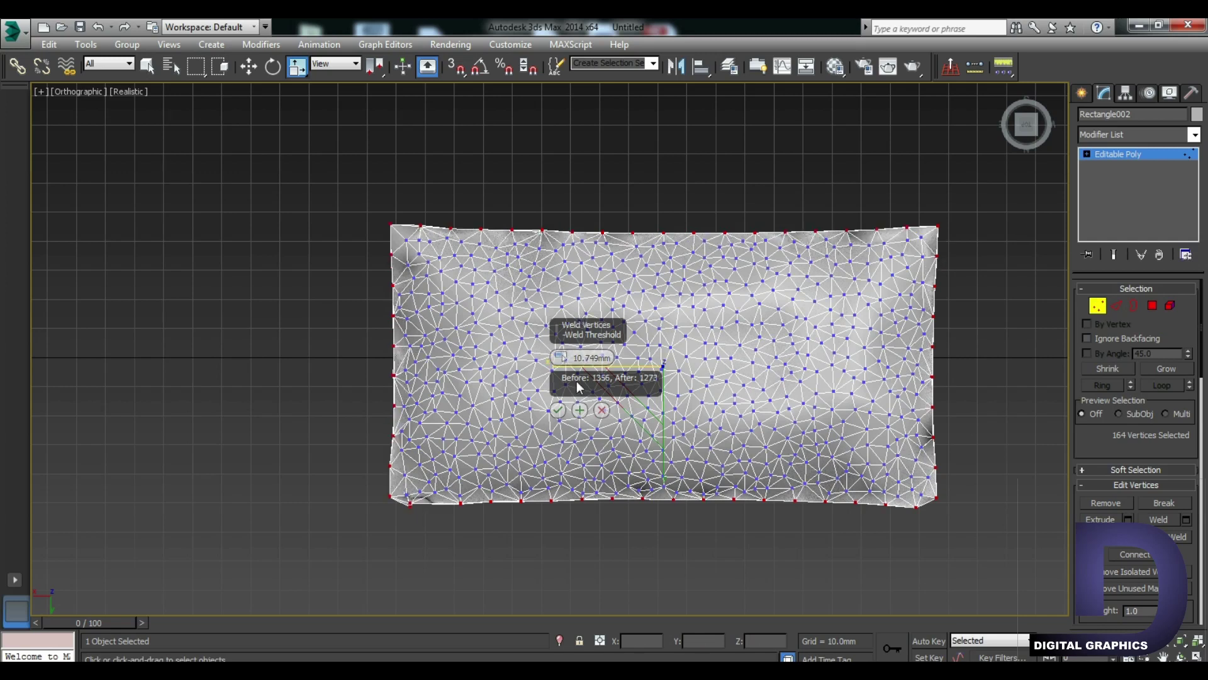
click(558, 410)
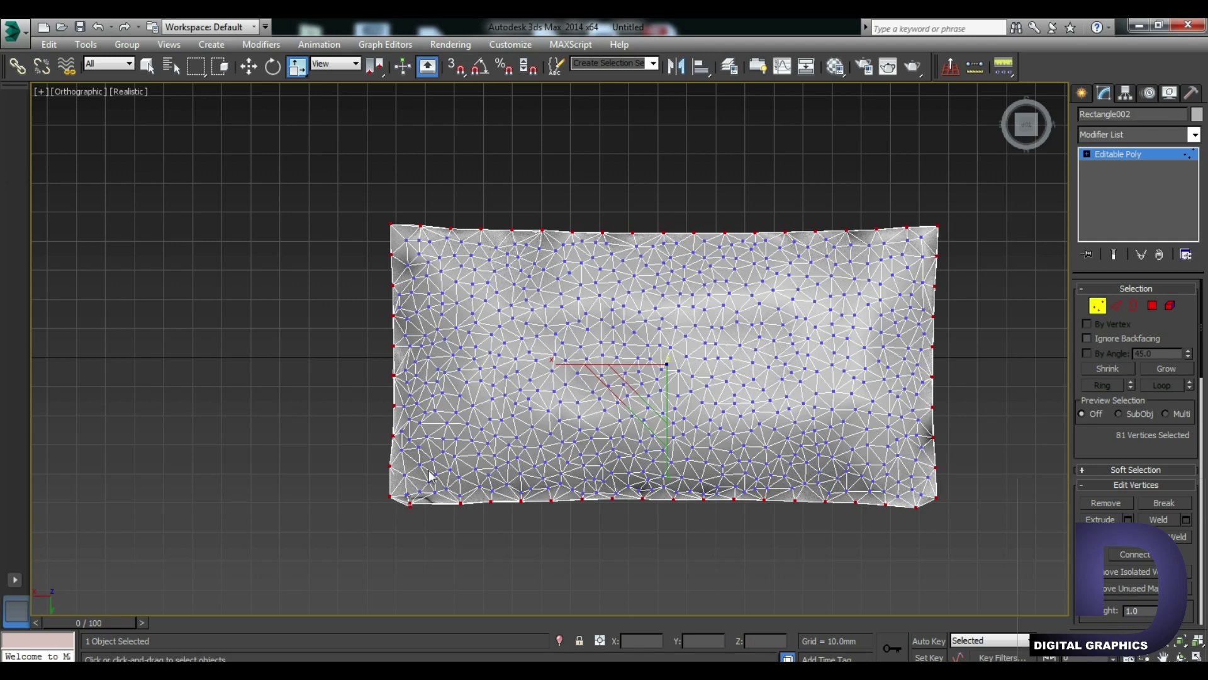
mouse_move(459, 479)
alt+middle_down()
mouse_move(470, 422)
mouse_move(715, 397)
mouse_move(639, 412)
alt+middle_up()
Select a pair of unwelded seam vertices and try a weld threshold, closing without welding
scroll(625, 402, up, 2)
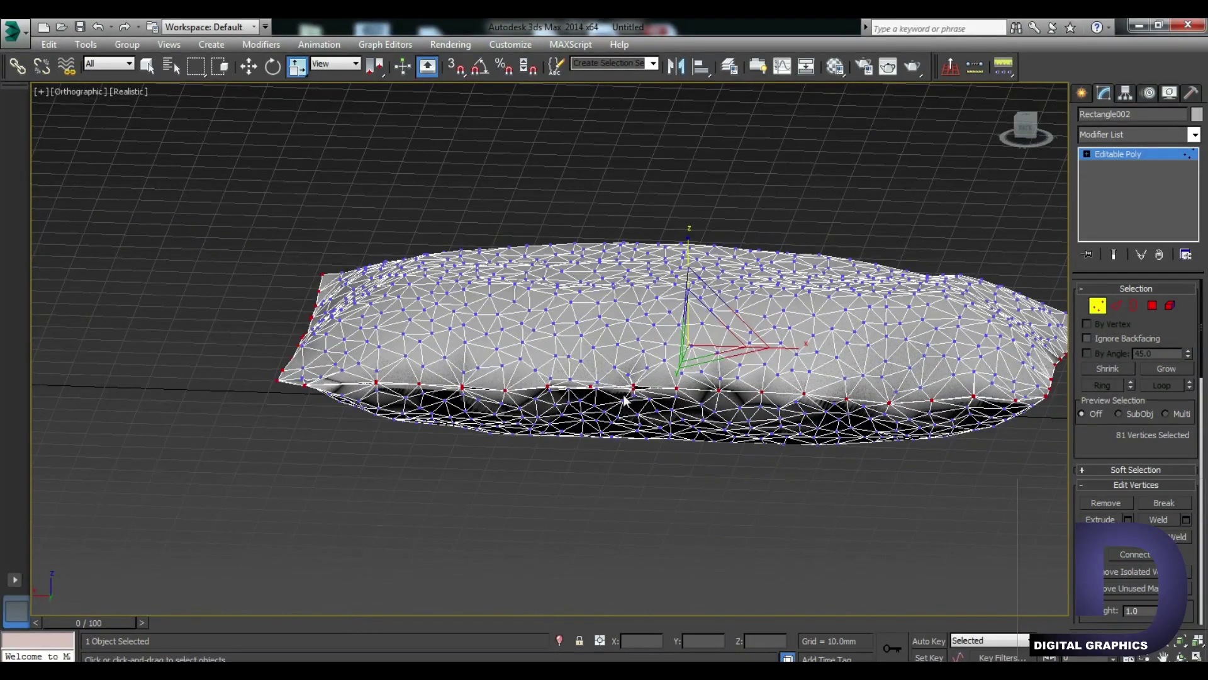
scroll(625, 403, up, 3)
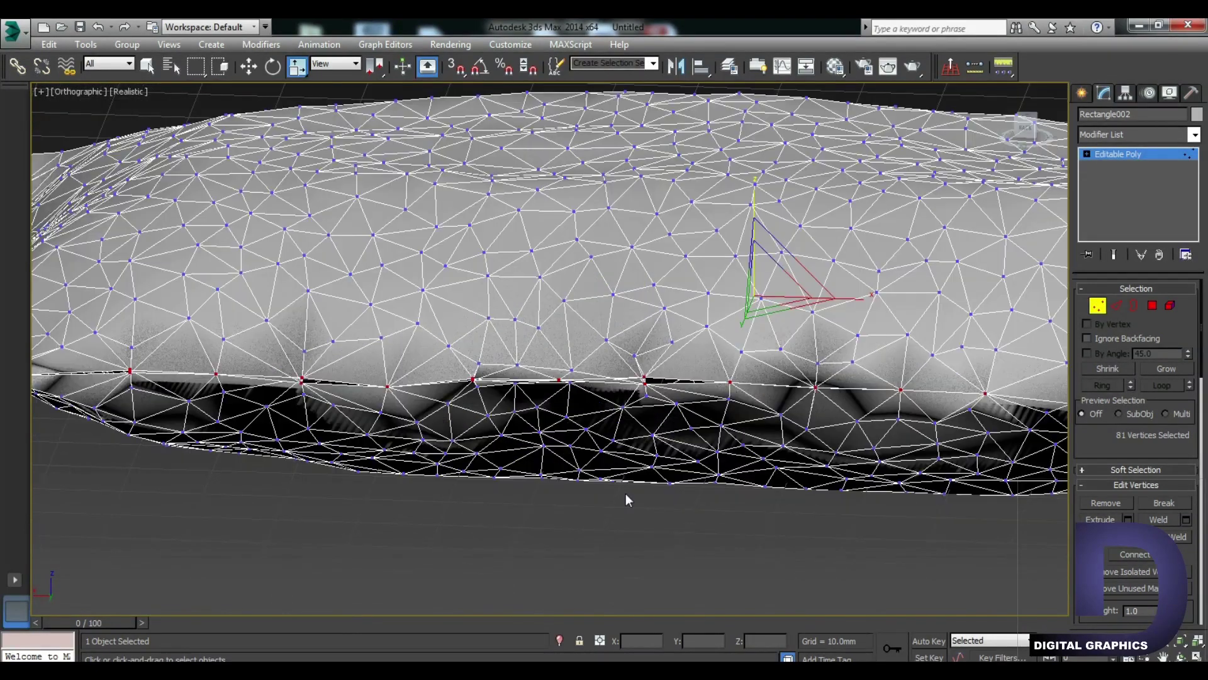
click(644, 382)
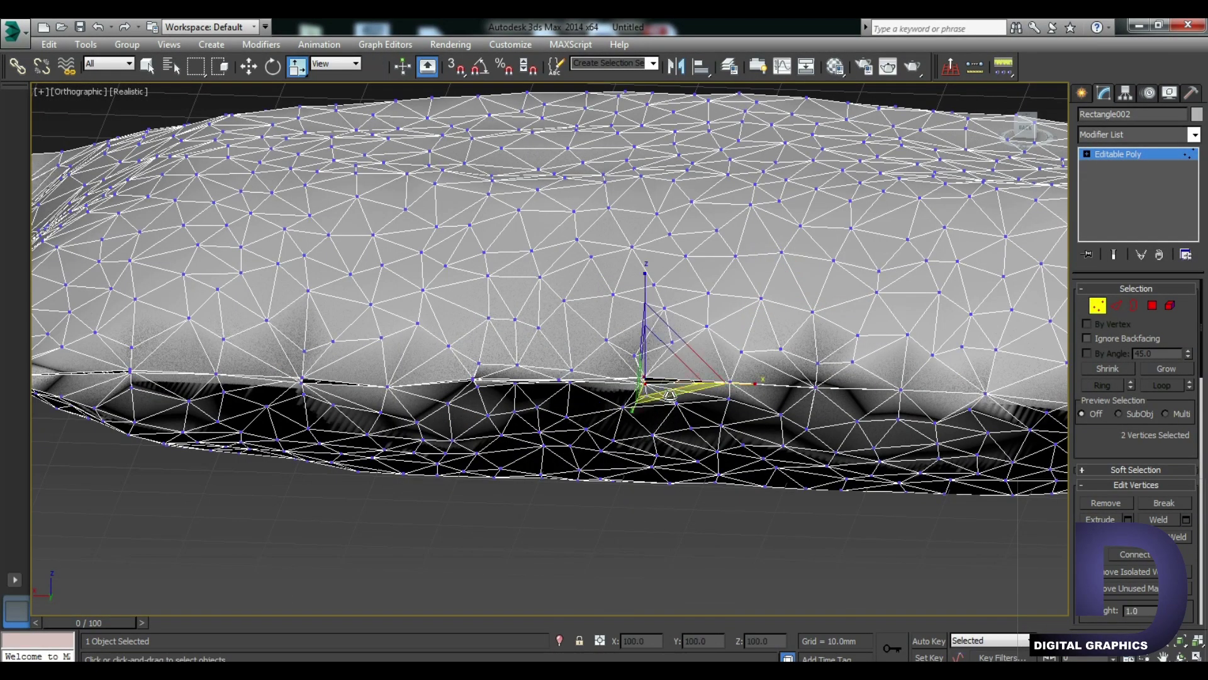
click(1187, 519)
drag(560, 357, 593, 258)
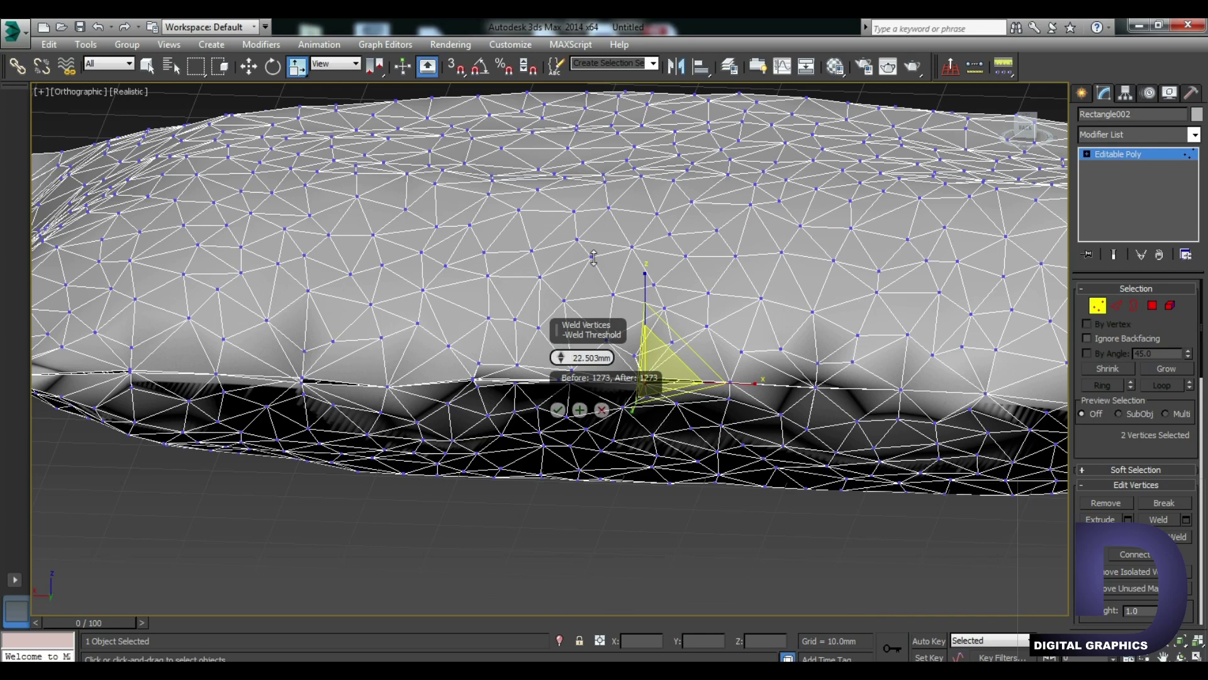
click(601, 410)
Weld a pair of vertices at the seam edge together with the Weld button
alt+middle_drag(847, 344, 752, 418)
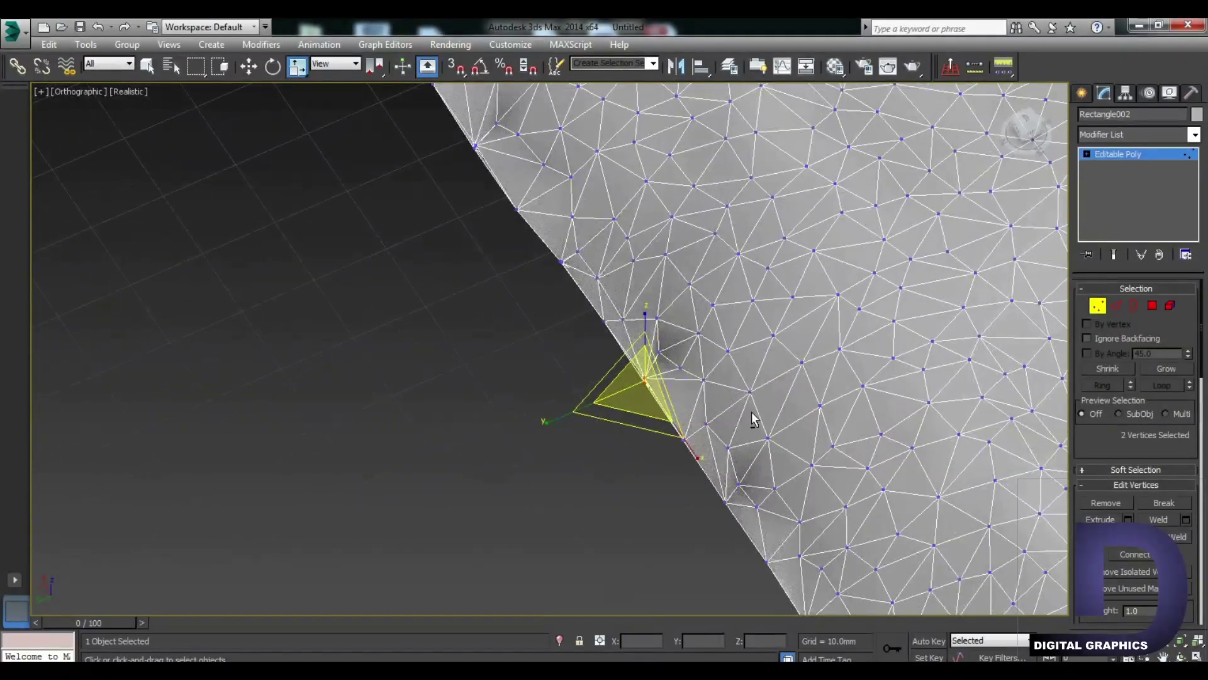
click(668, 409)
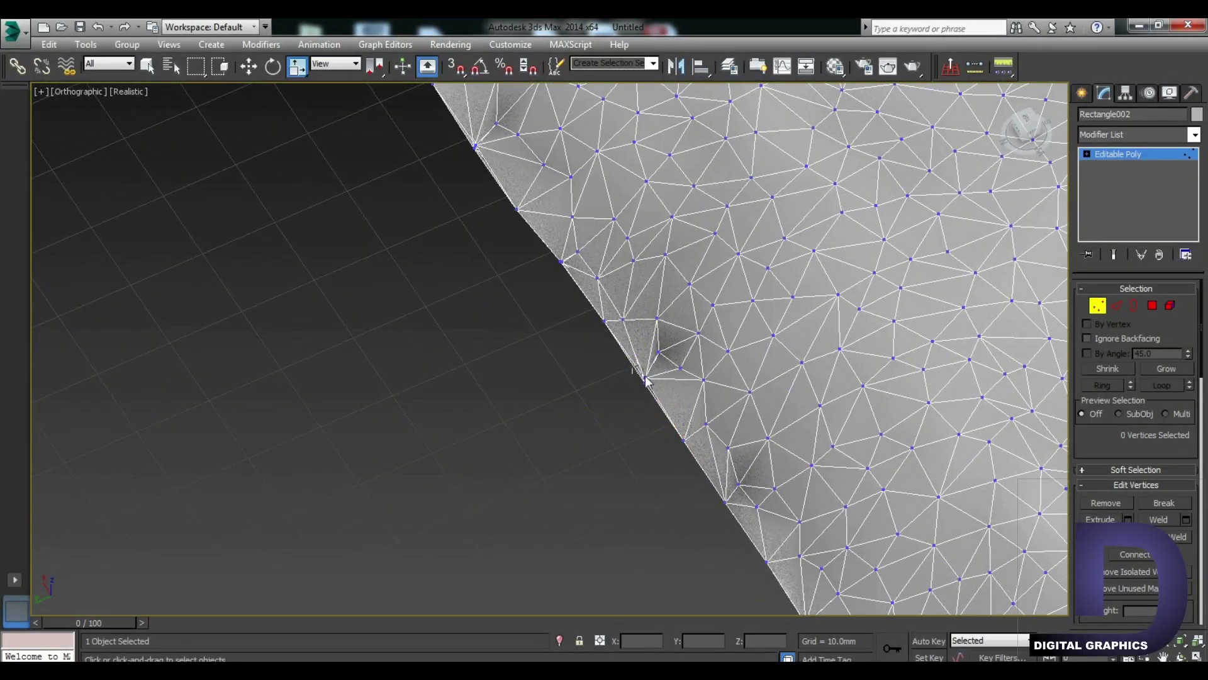
drag(631, 367, 660, 406)
mouse_move(660, 406)
alt+middle_down()
mouse_move(791, 406)
mouse_move(851, 311)
mouse_move(737, 396)
mouse_move(710, 388)
mouse_move(767, 414)
alt+middle_up()
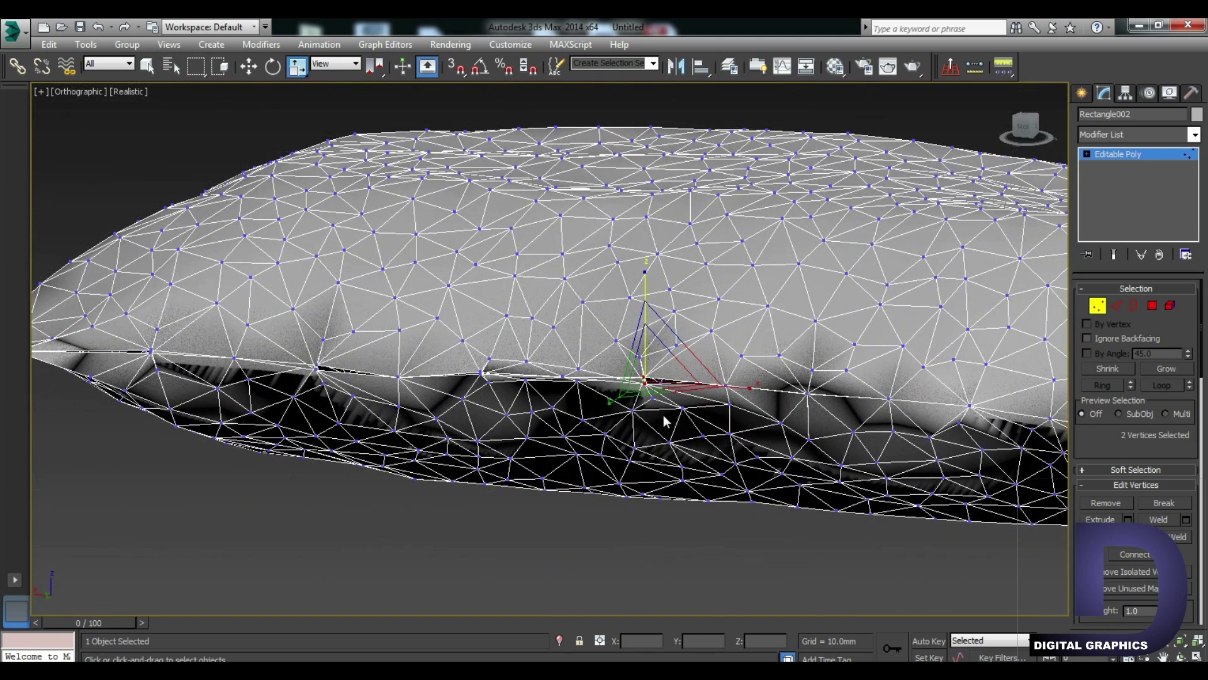
click(1187, 520)
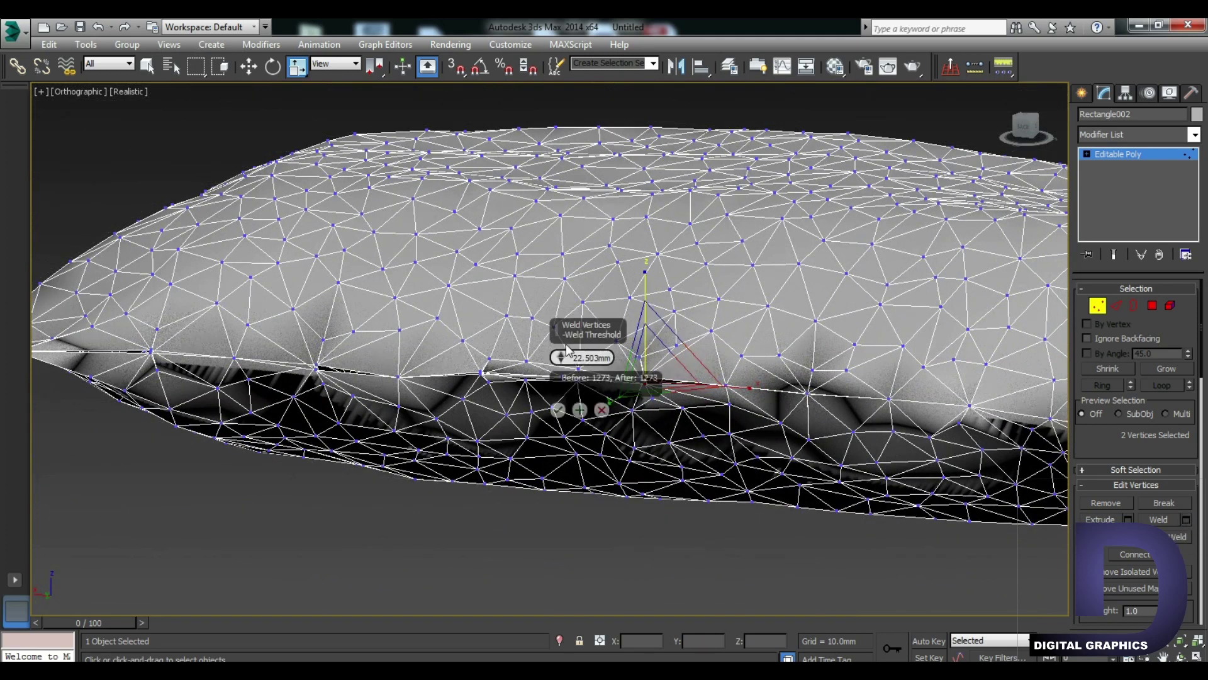
mouse_move(581, 340)
mouse_down()
mouse_move(300, 280)
mouse_move(333, 238)
mouse_up()
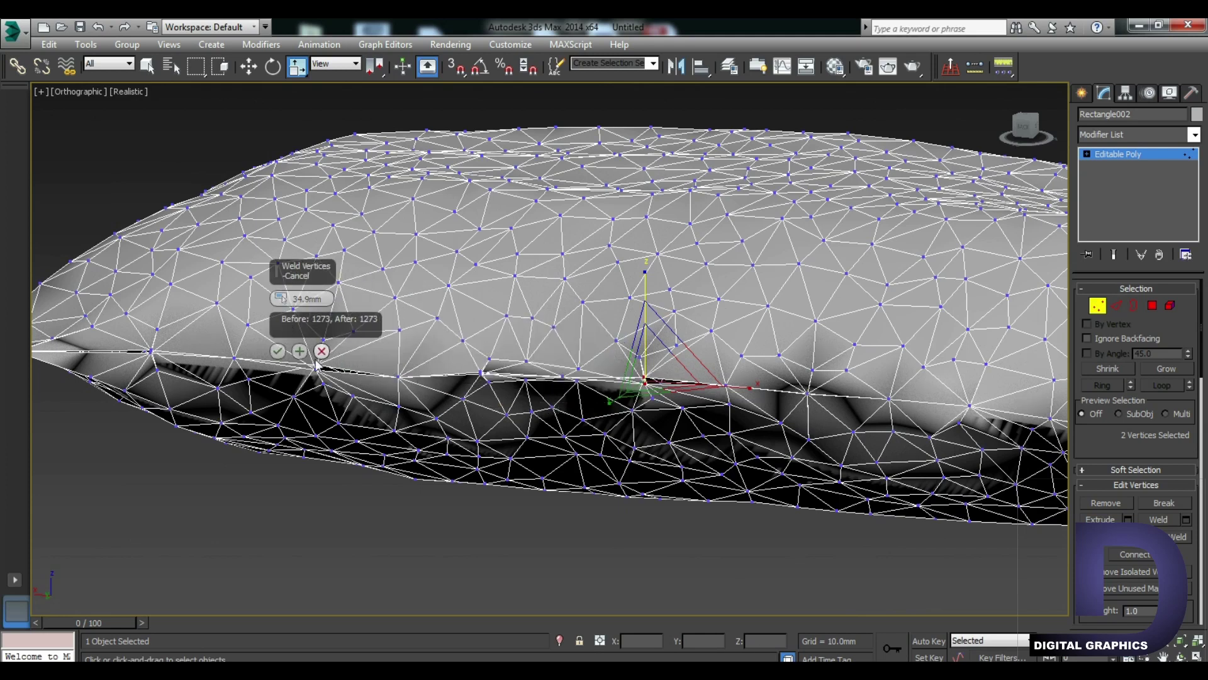
drag(282, 294, 324, 143)
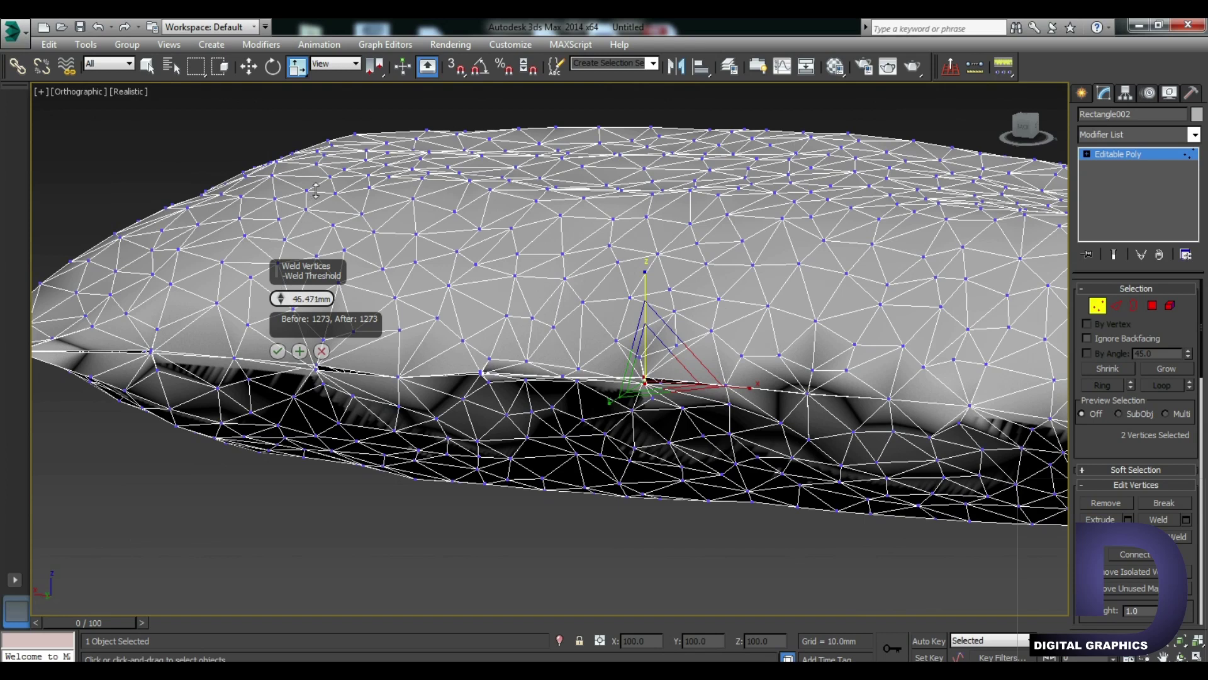
click(322, 351)
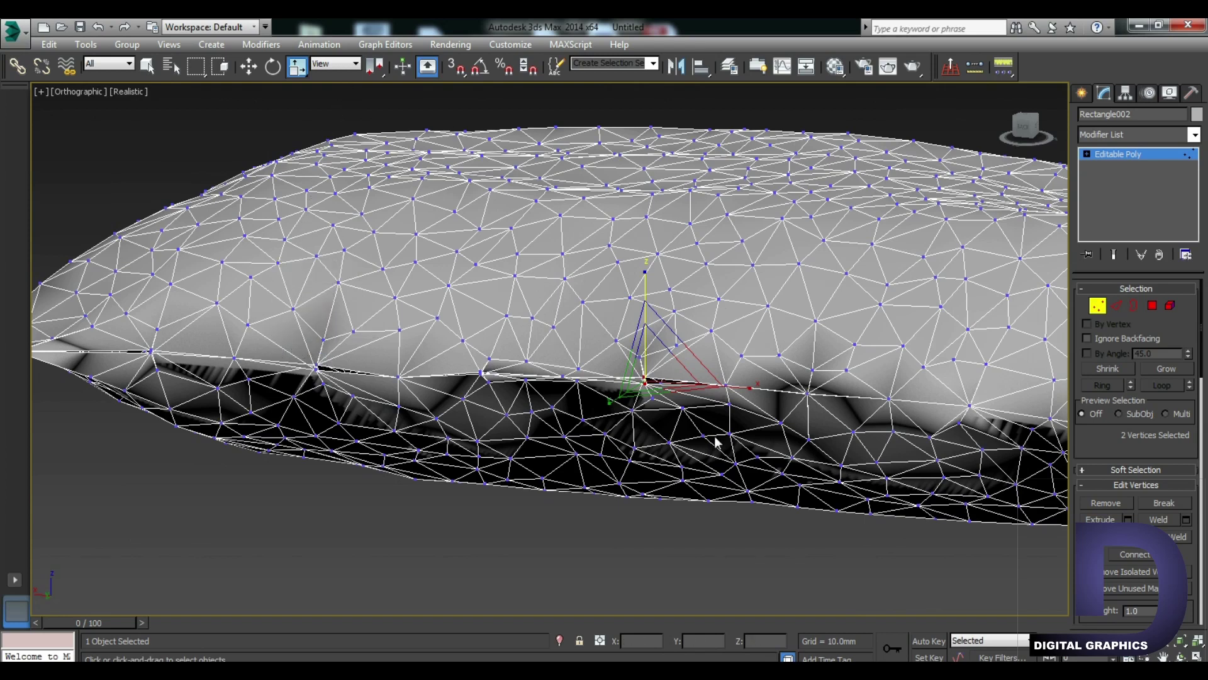
click(1160, 520)
Weld the two split vertices at the seam crease into one
click(432, 511)
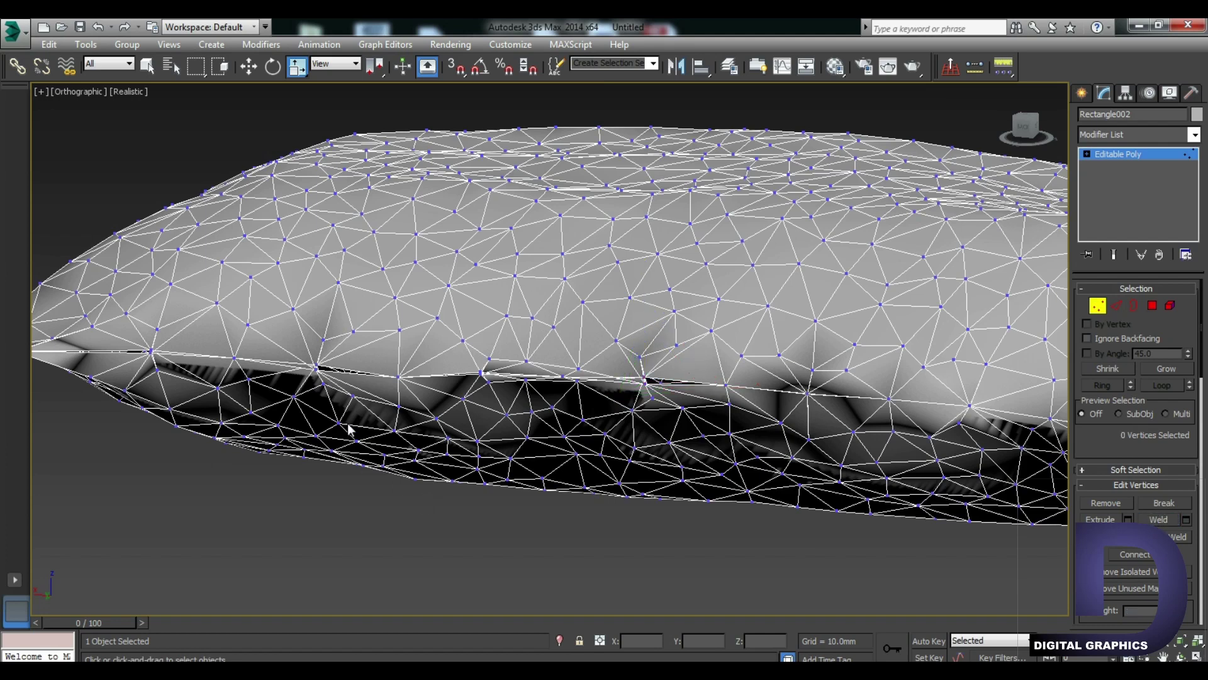
click(315, 376)
click(1161, 520)
mouse_move(329, 394)
alt+middle_down()
mouse_move(448, 318)
mouse_move(464, 291)
mouse_move(378, 453)
alt+middle_up()
Clear the vertex selection and view the whole pillow from the Top via the ViewCube
click(552, 448)
key(z)
click(455, 324)
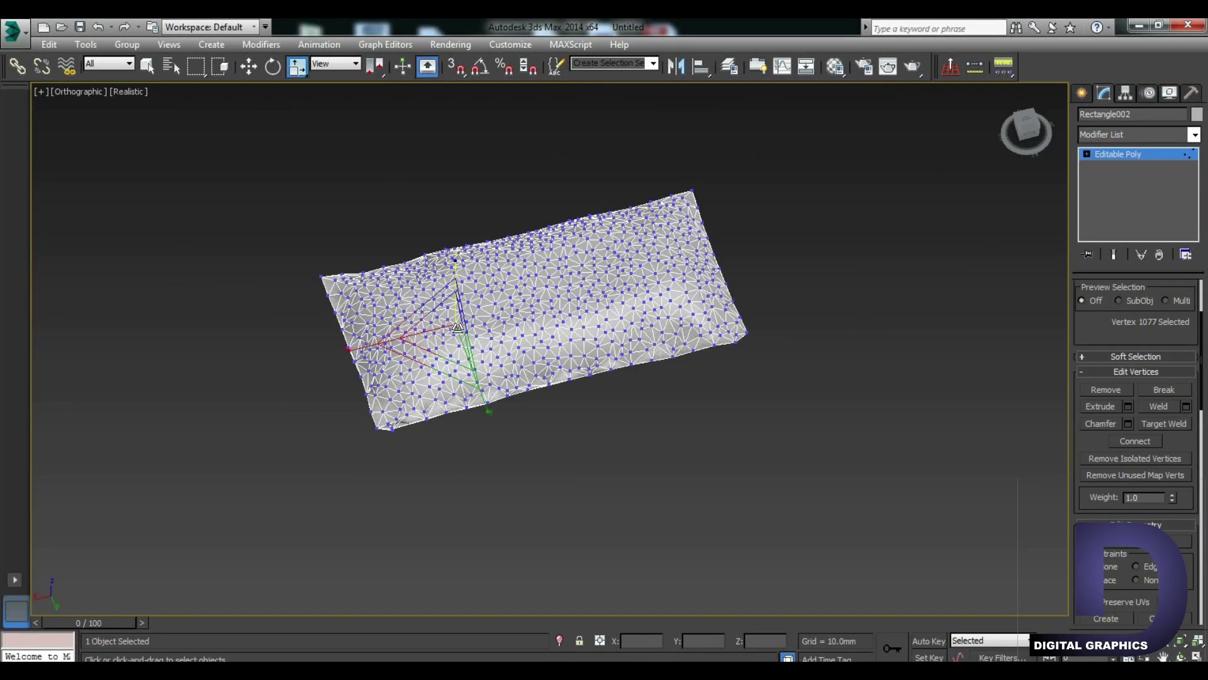
click(835, 456)
mouse_move(471, 312)
alt+middle_down()
mouse_move(492, 255)
mouse_move(450, 392)
alt+middle_up()
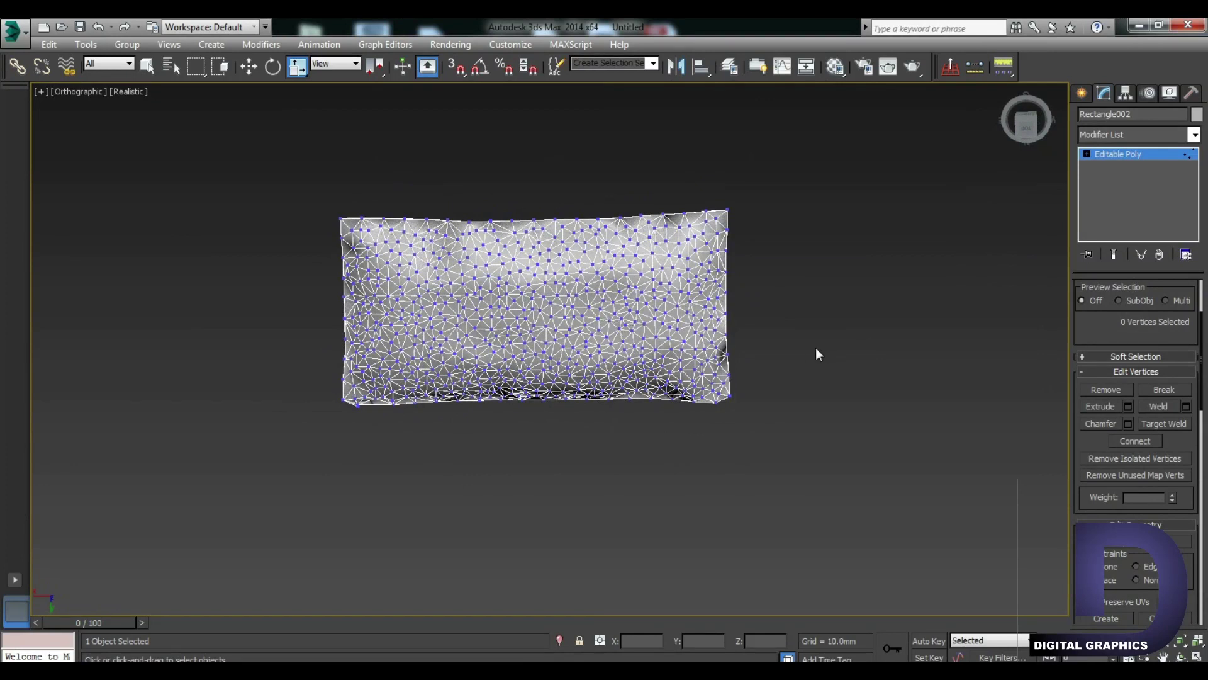
click(1026, 127)
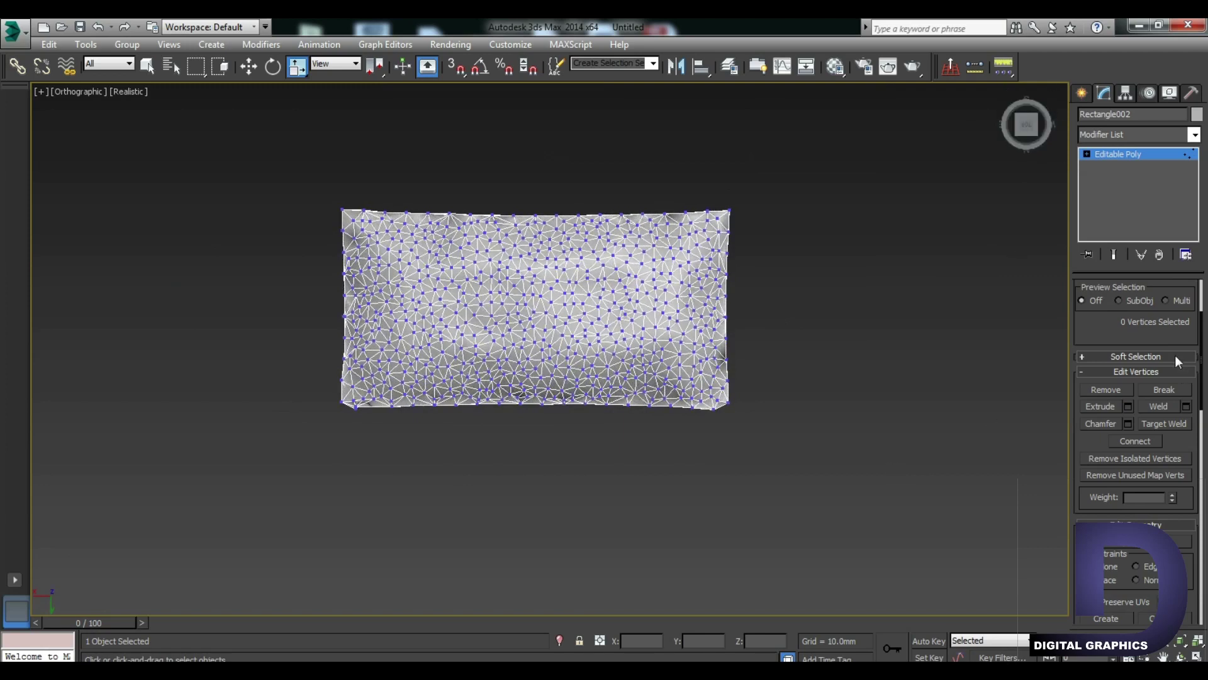
click(1087, 154)
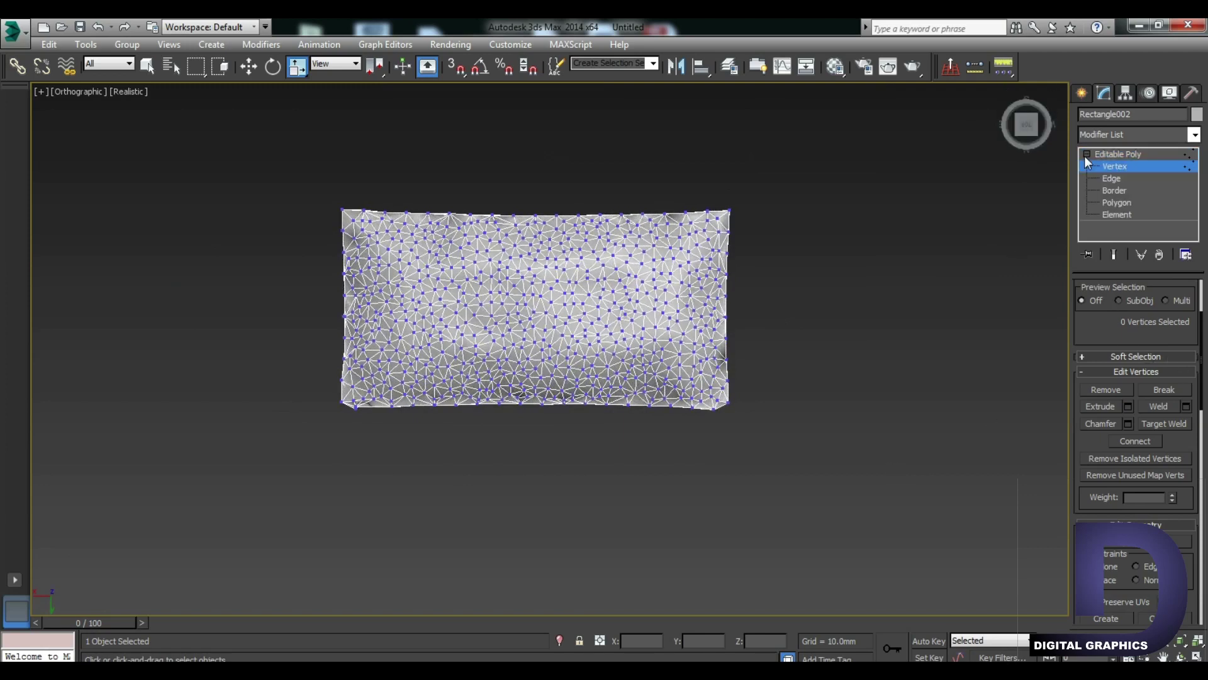
Scale the pillow's 135 rim edges uniformly to 106%, then return to object level
click(1111, 179)
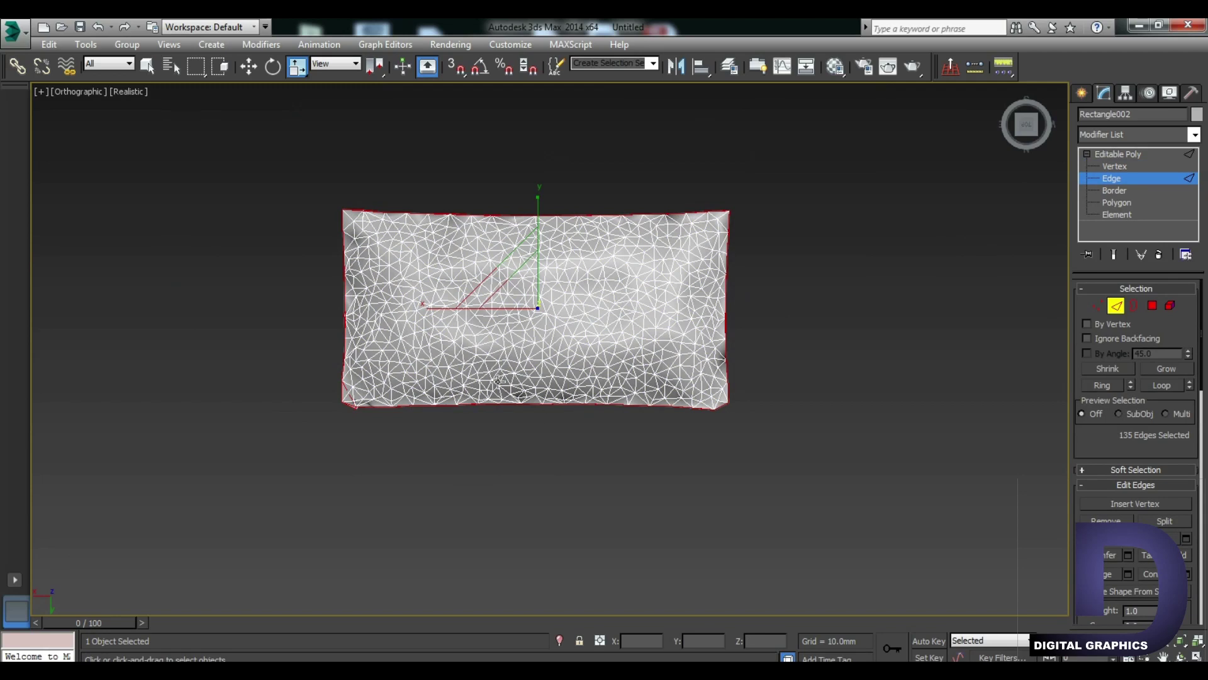
key(r)
key(r)
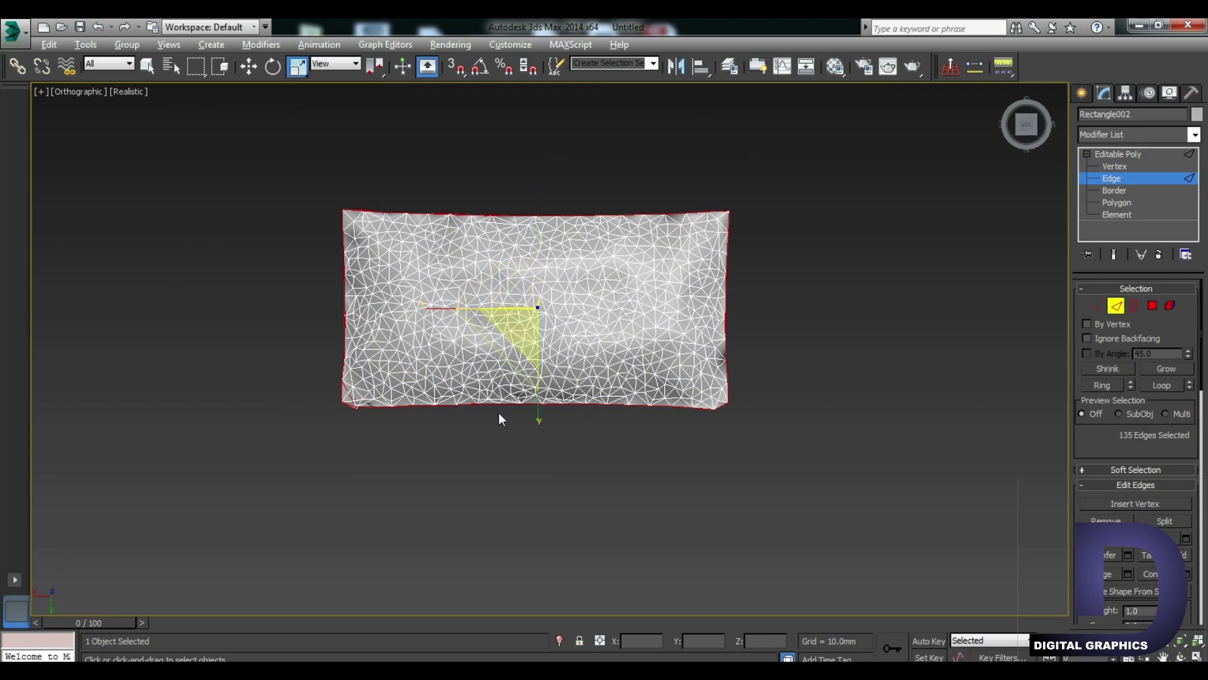
alt+middle_drag(499, 418, 523, 331)
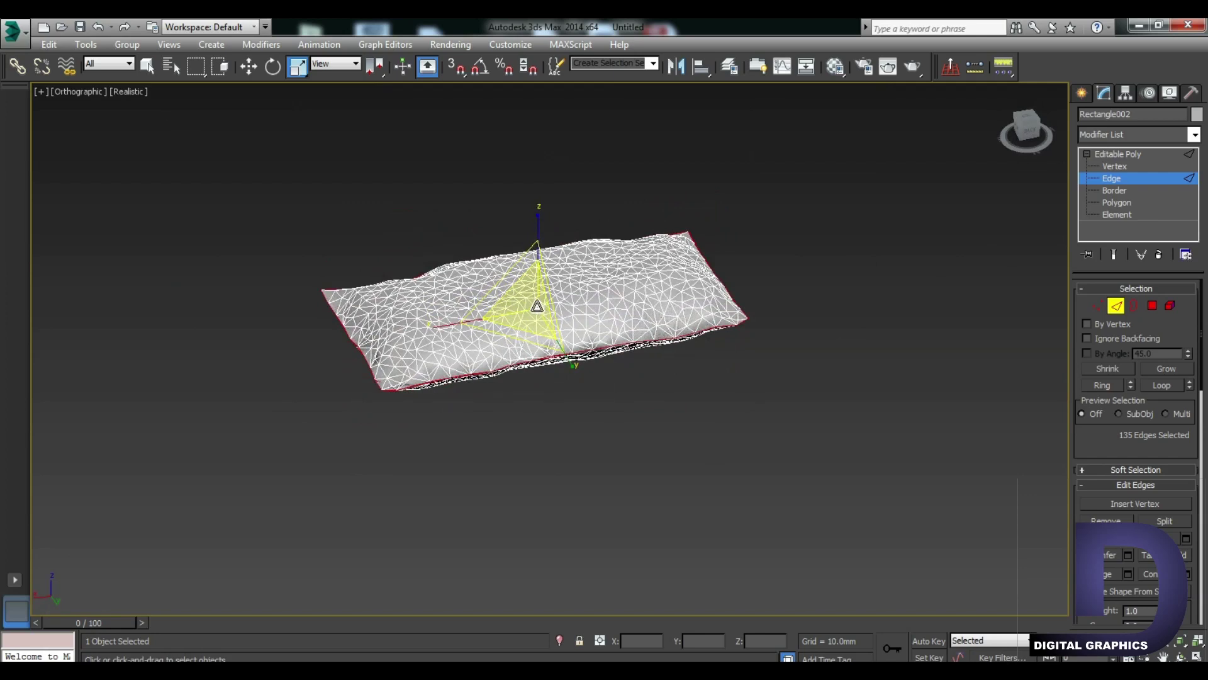
drag(533, 301, 536, 301)
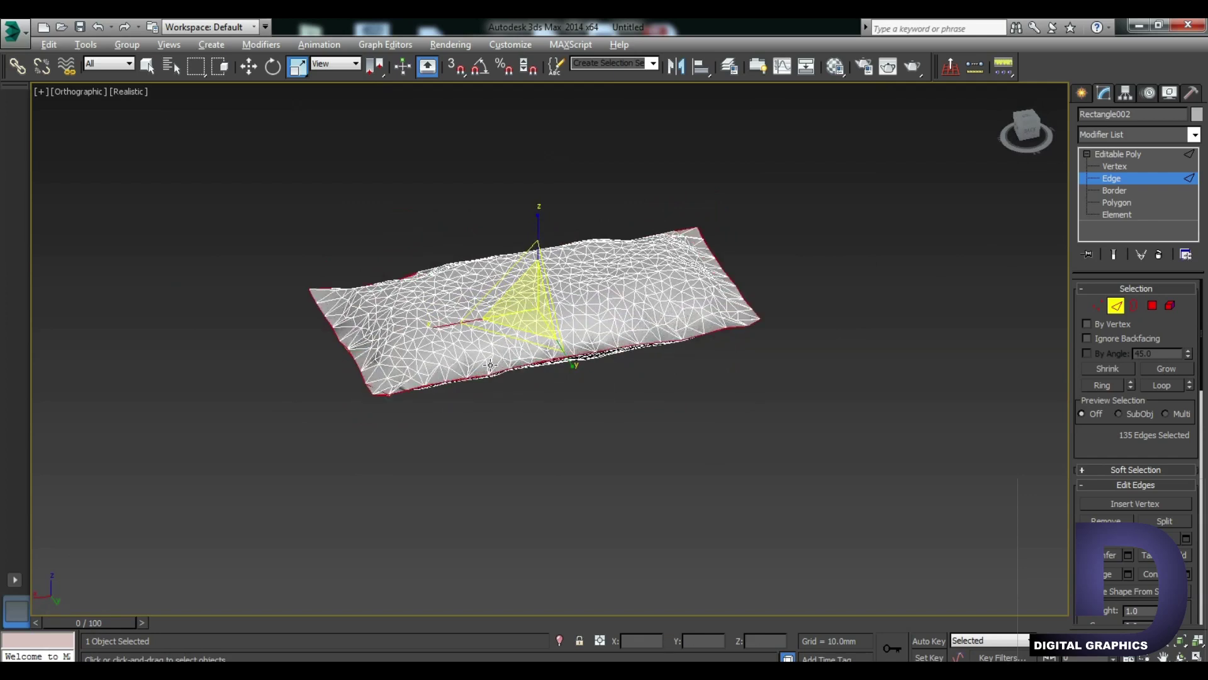
alt+middle_drag(537, 301, 609, 391)
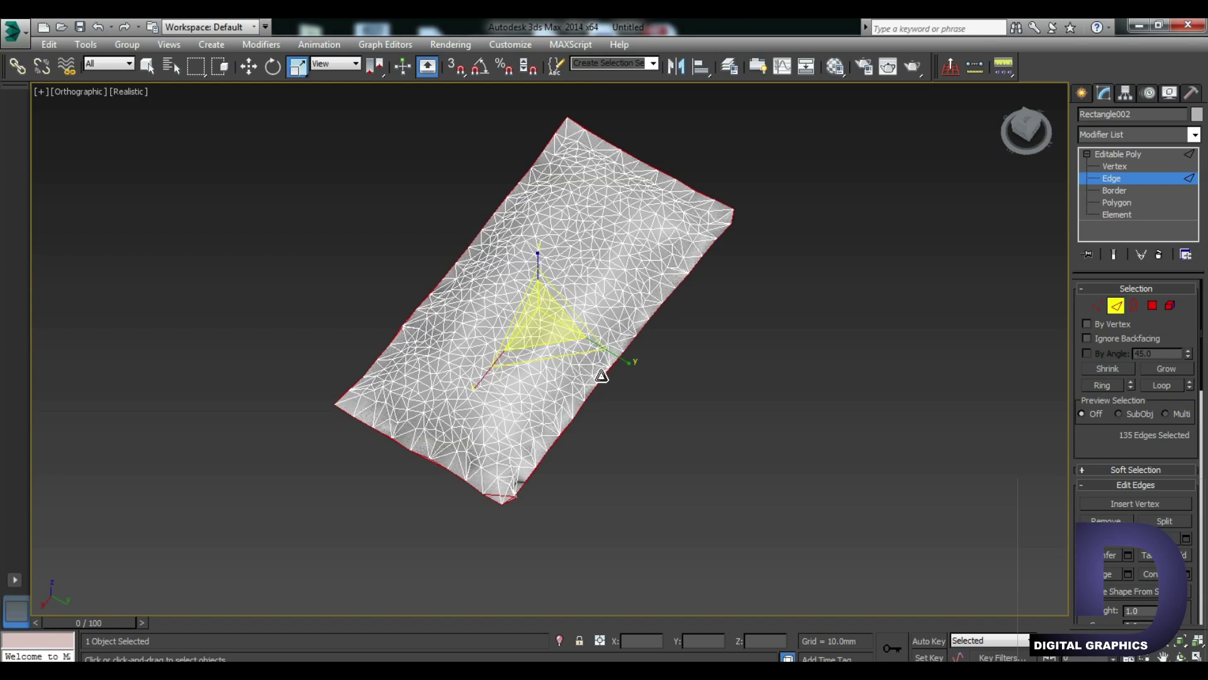
key(w)
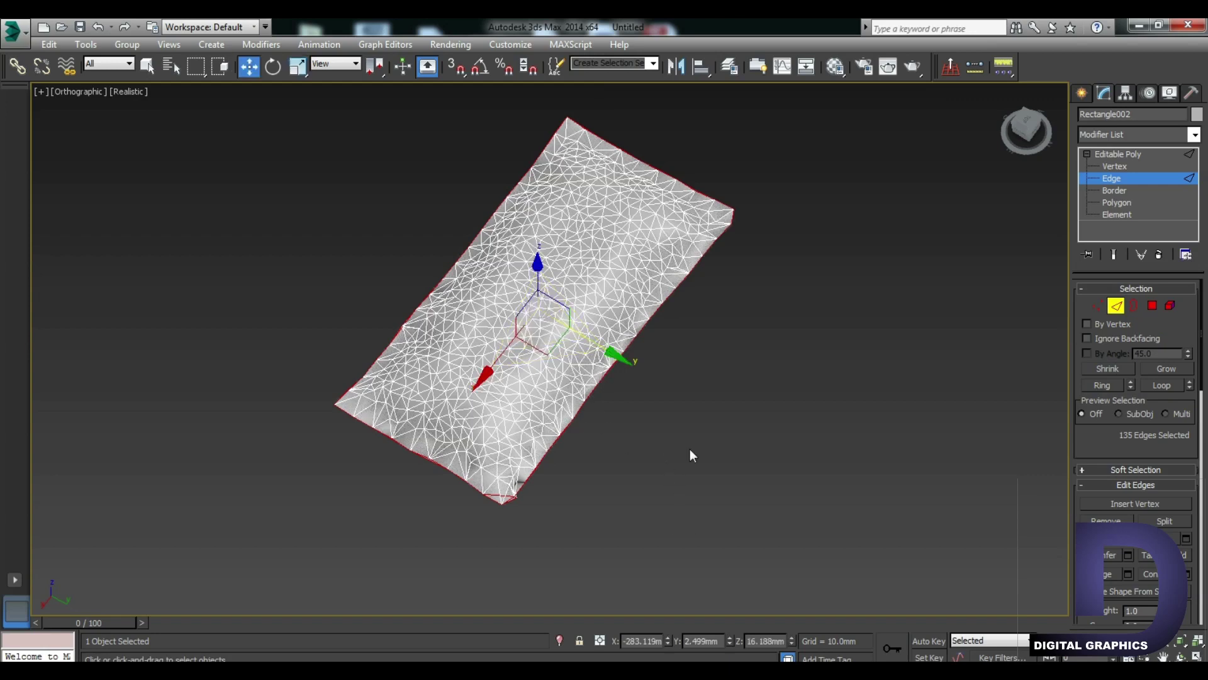
click(691, 492)
scroll(569, 448, up, 3)
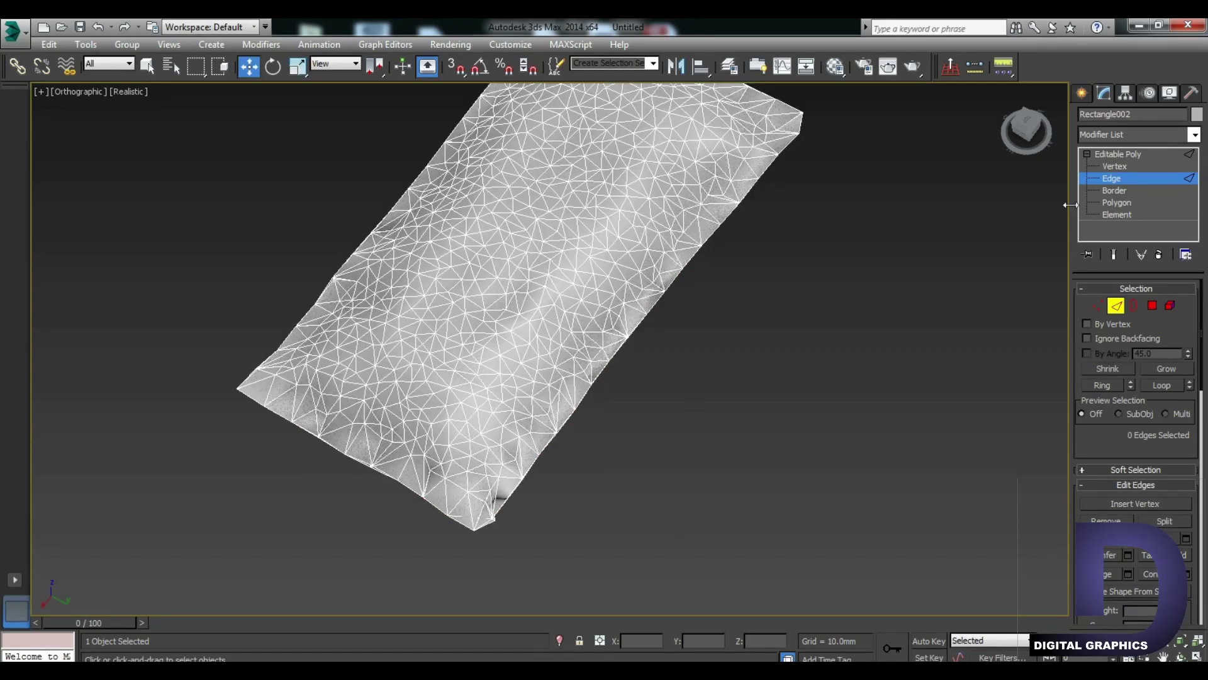
click(1133, 154)
mouse_move(977, 360)
alt+middle_down()
mouse_move(871, 360)
mouse_move(880, 378)
alt+middle_up()
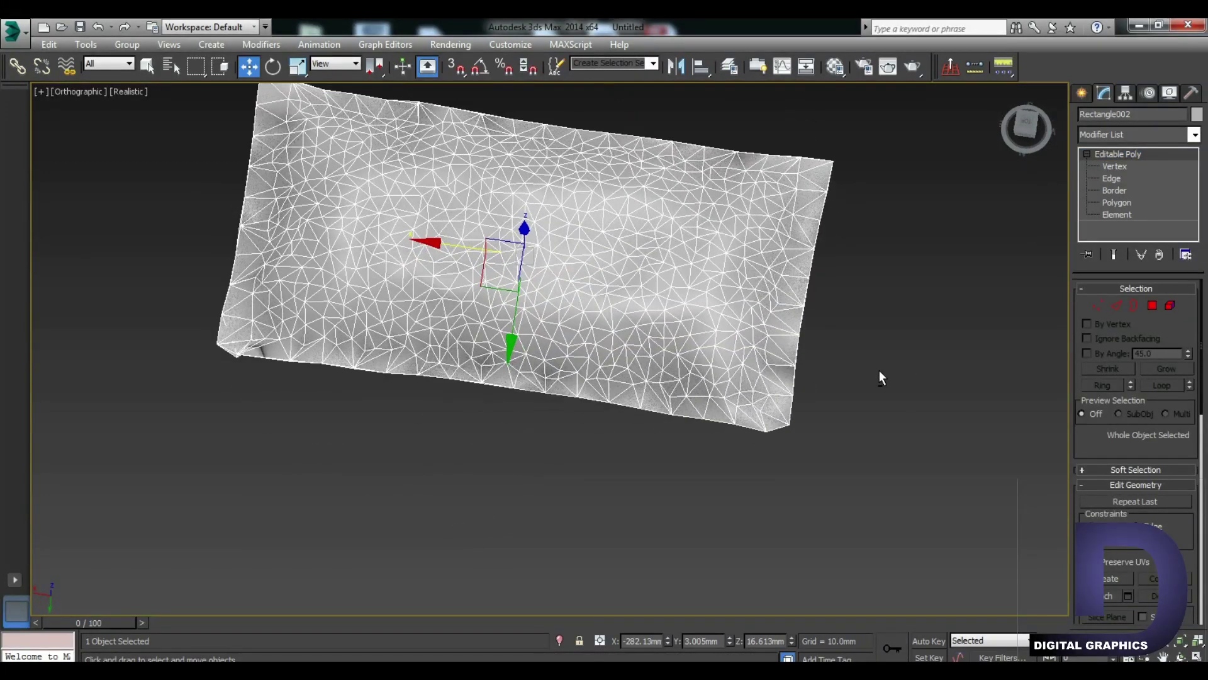
Apply a TurboSmooth modifier at 1 iteration to the Rectangle002 pillow
click(1194, 135)
key(t)
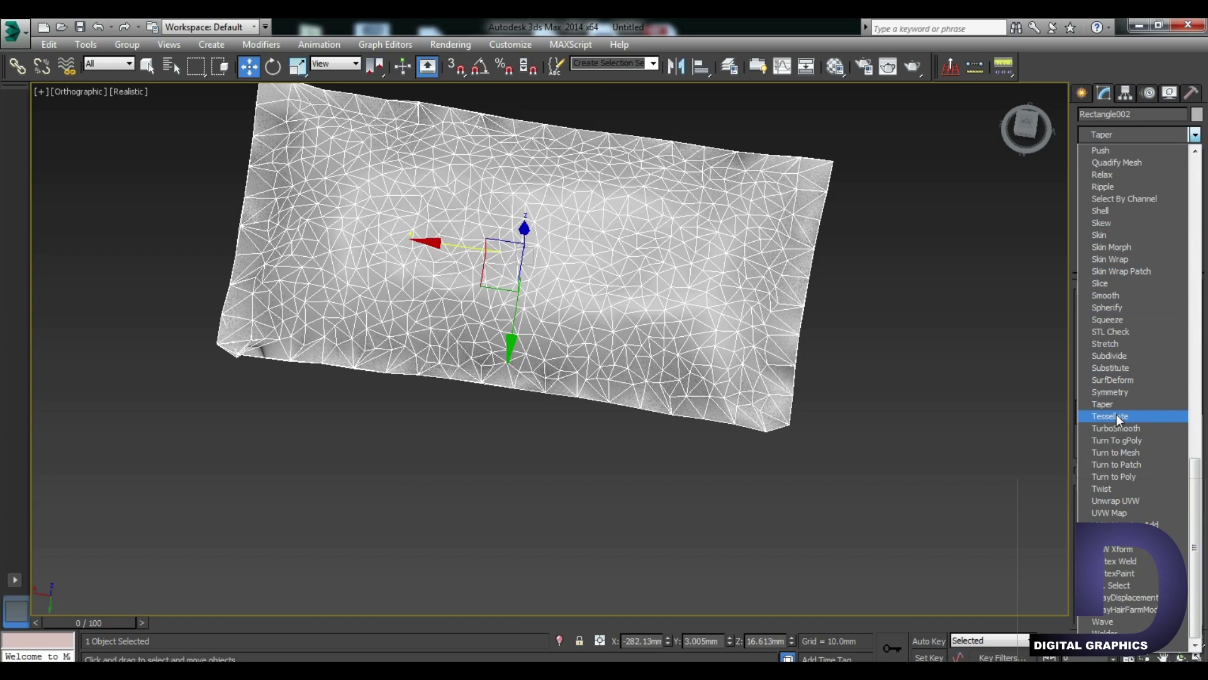
click(1116, 432)
click(958, 425)
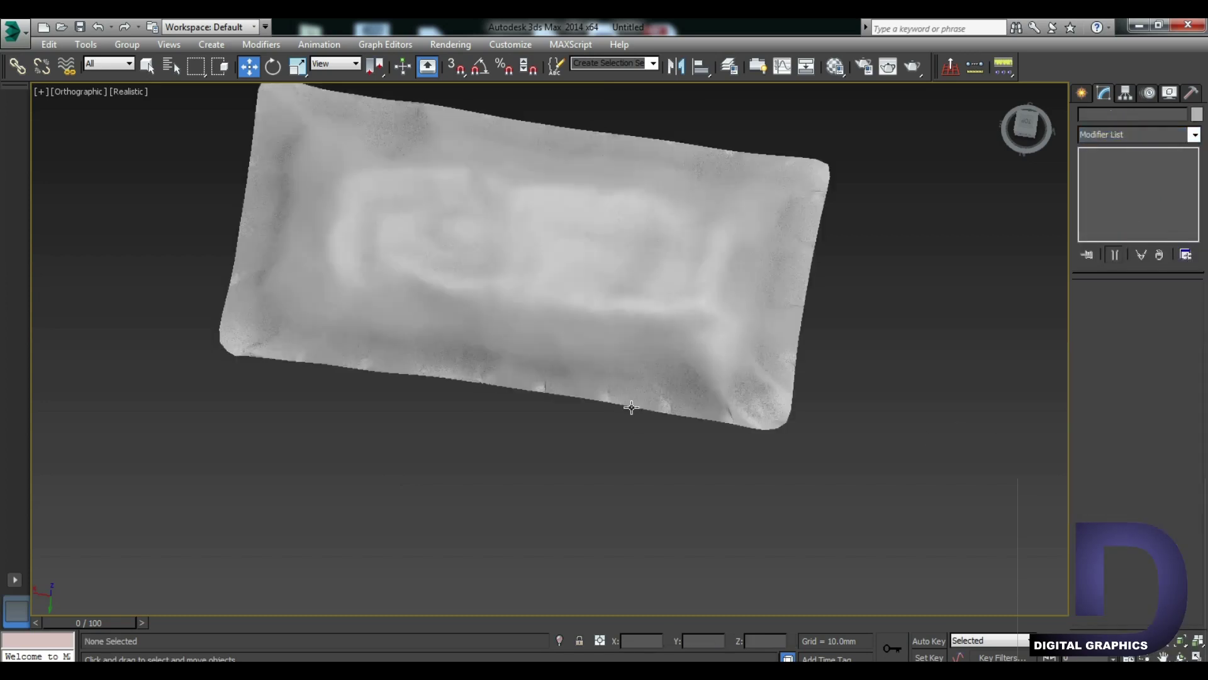
click(556, 294)
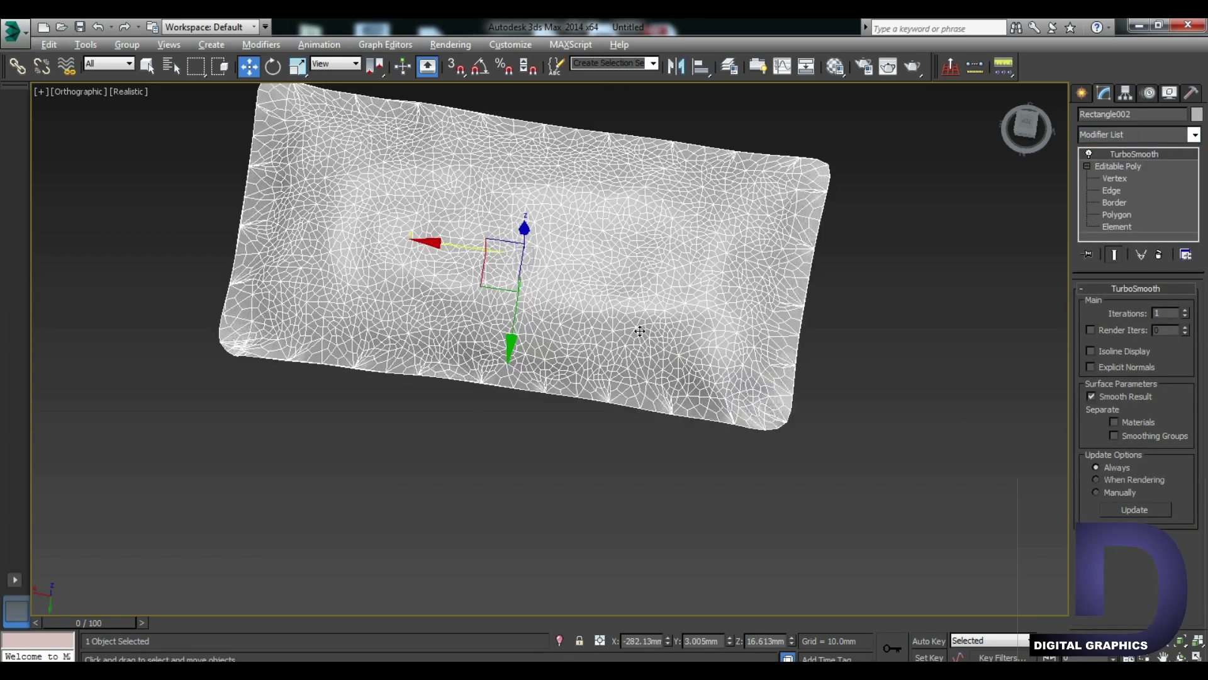
Orbit around the smoothed pillow, viewing it from the front and from above
alt+middle_drag(640, 331, 664, 406)
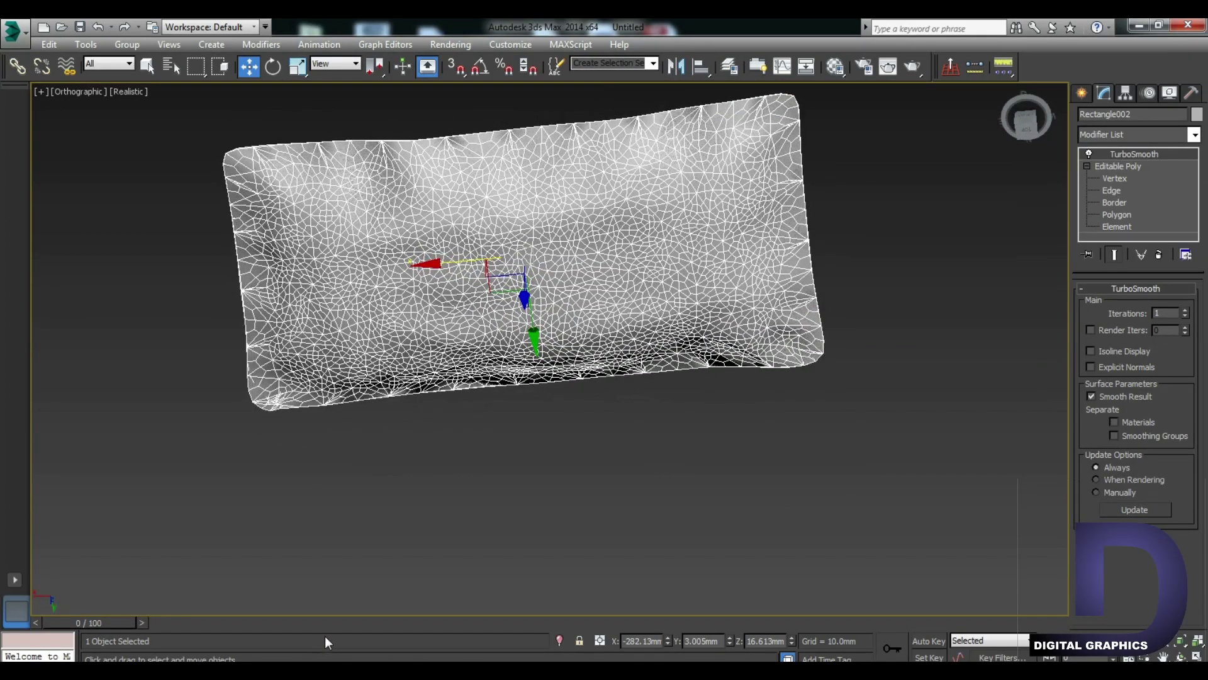
alt+middle_drag(259, 401, 322, 394)
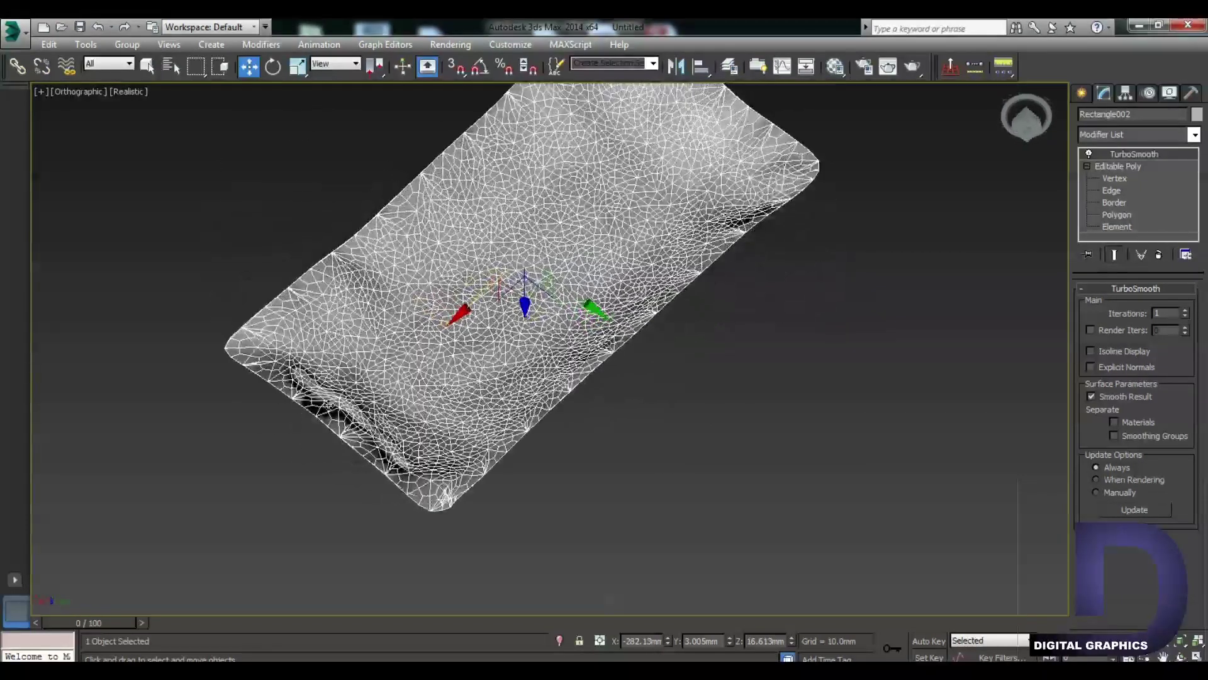
key(f)
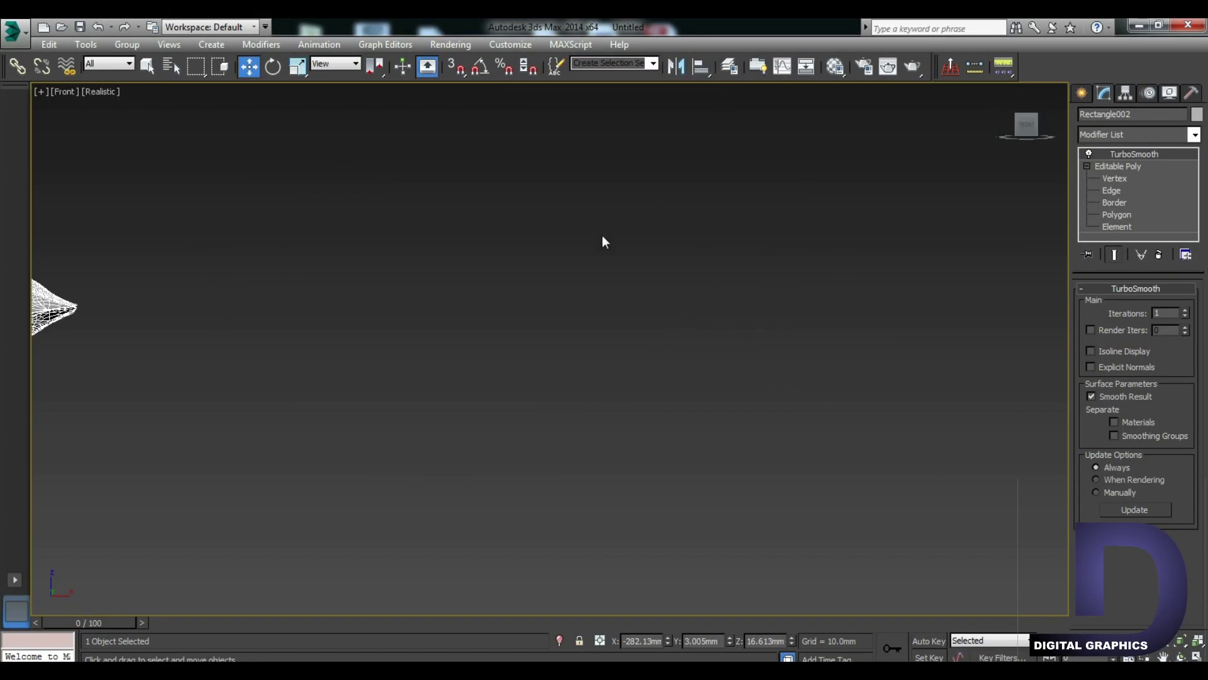
middle_drag(269, 336, 891, 332)
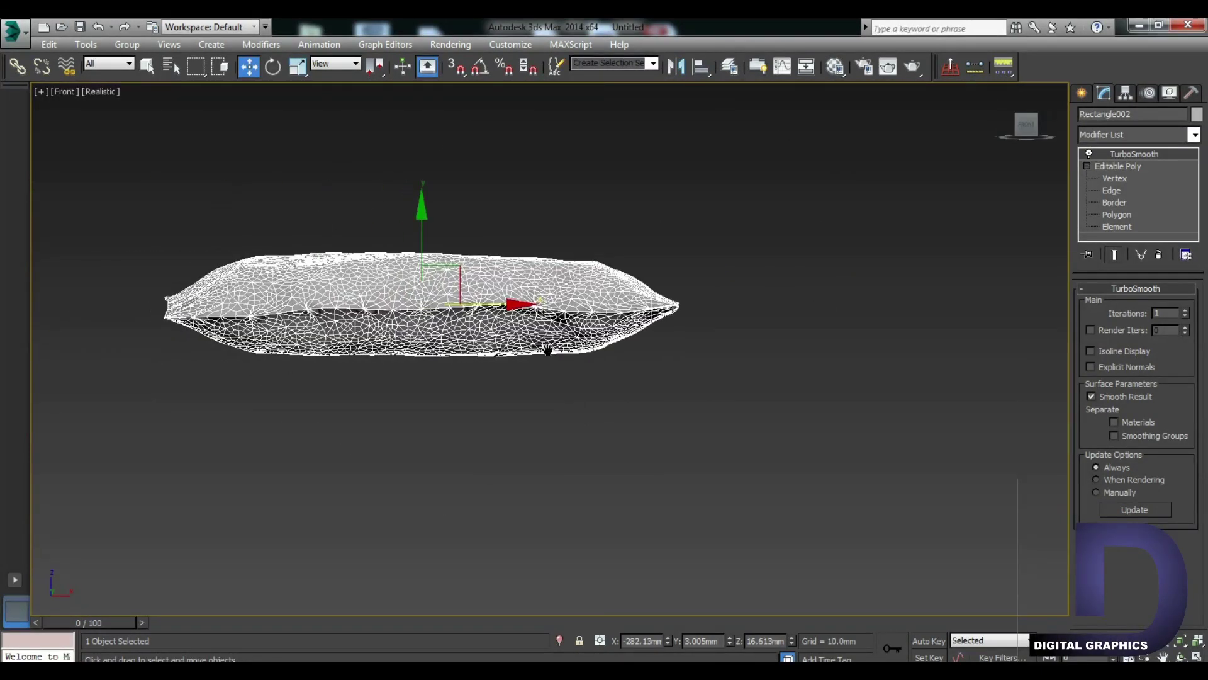
alt+middle_drag(576, 325, 604, 365)
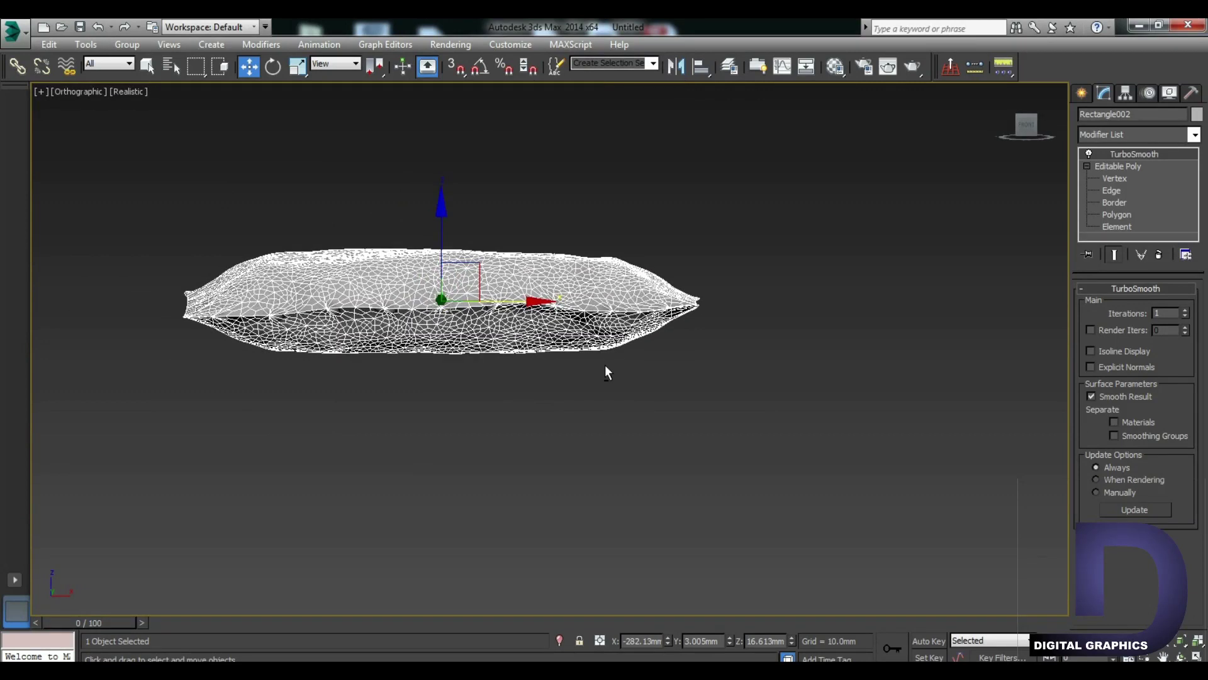
alt+middle_drag(489, 294, 527, 323)
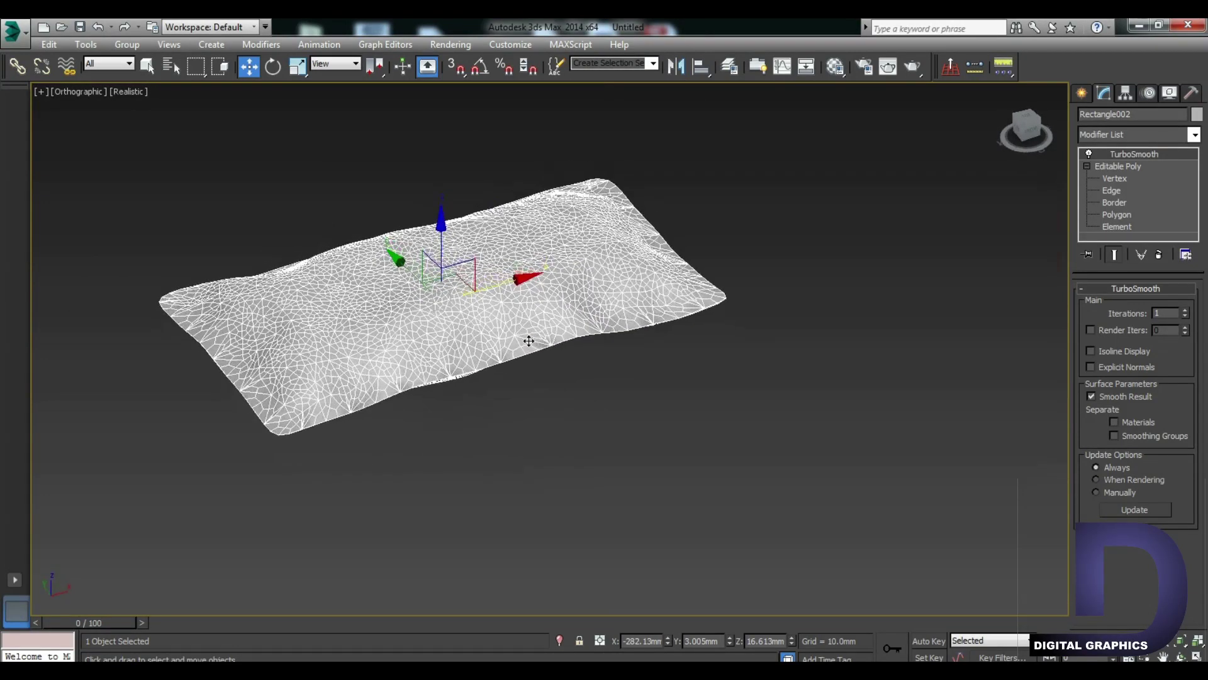
Render a test image of the soft pillow, then close the render windows
key(F10)
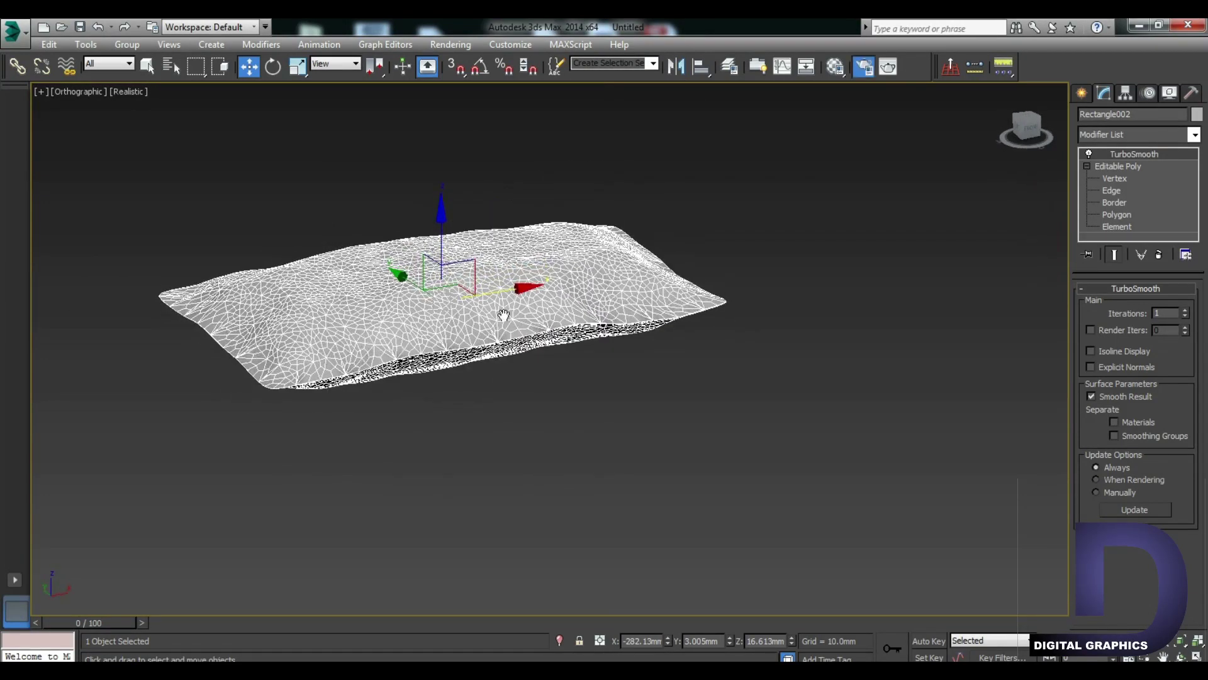
click(486, 561)
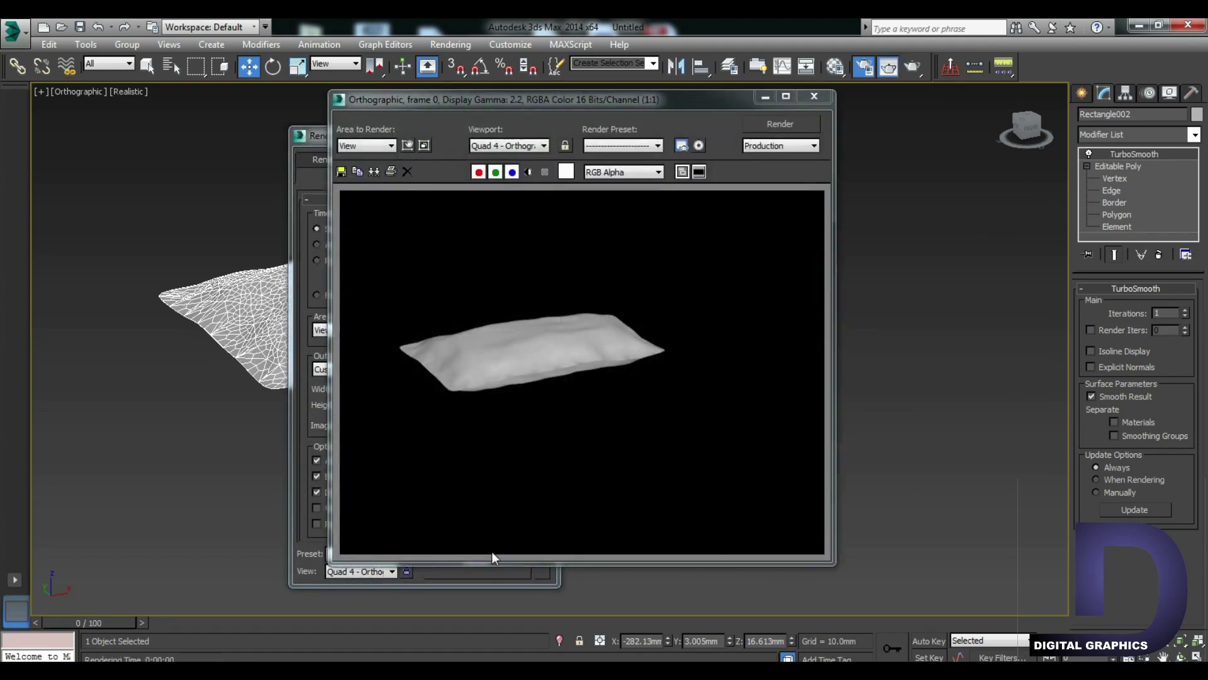
click(814, 96)
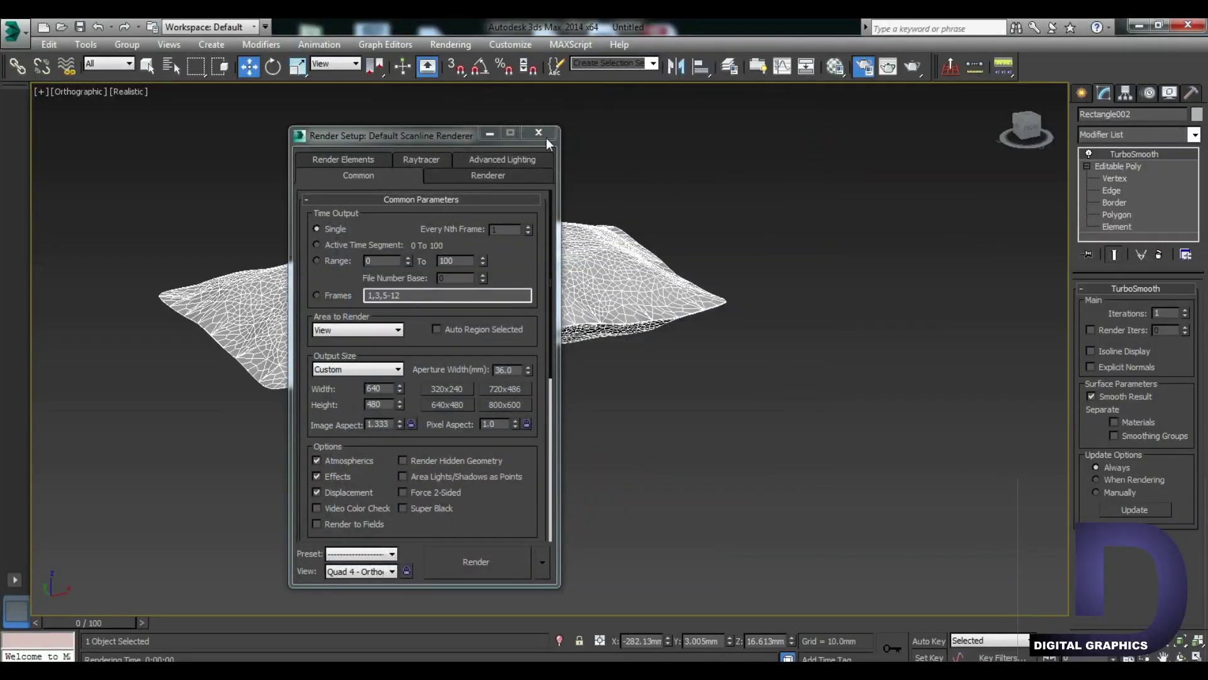
click(549, 131)
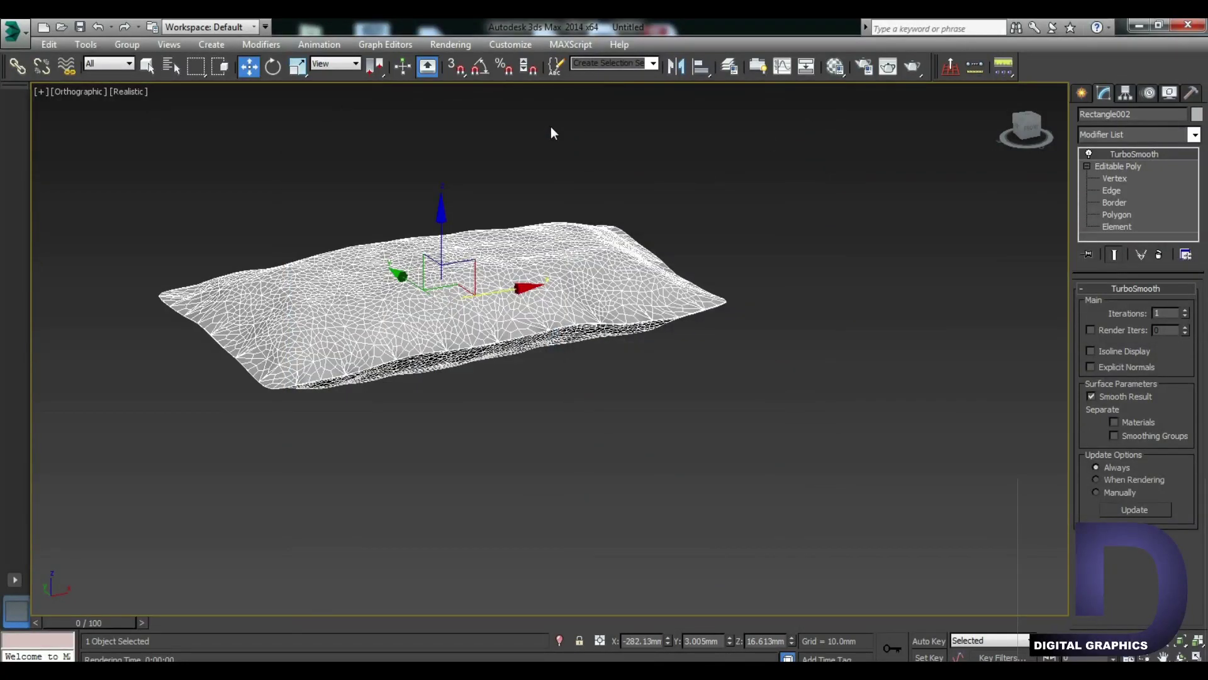